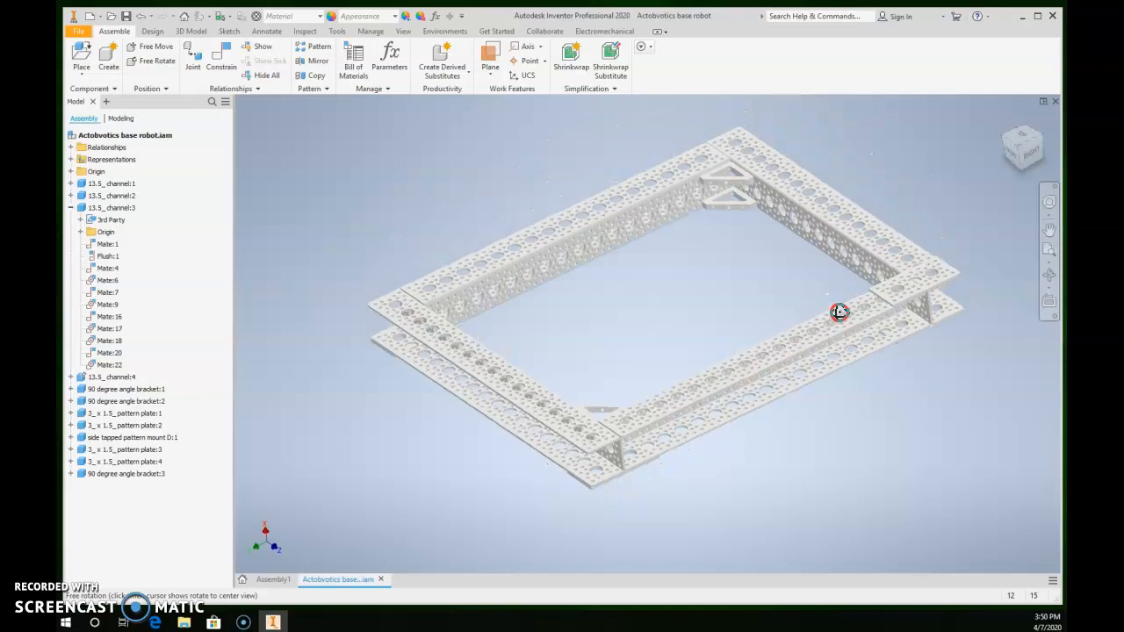
Examine the channel frame's corners, angle brackets and pattern plates from several angles, ending on the home view
middle_click_drag(801, 278, 810, 331, "shift")
scroll(865, 237, "up", 3)
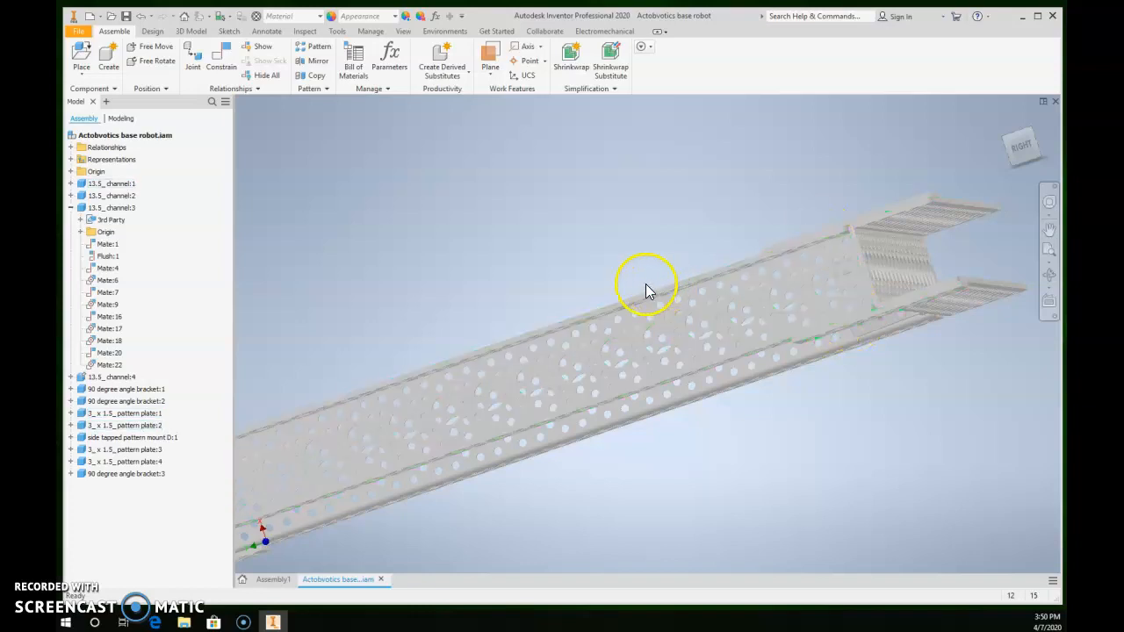
middle_click_drag(645, 285, 841, 387)
middle_click_drag(686, 378, 1013, 344, "shift")
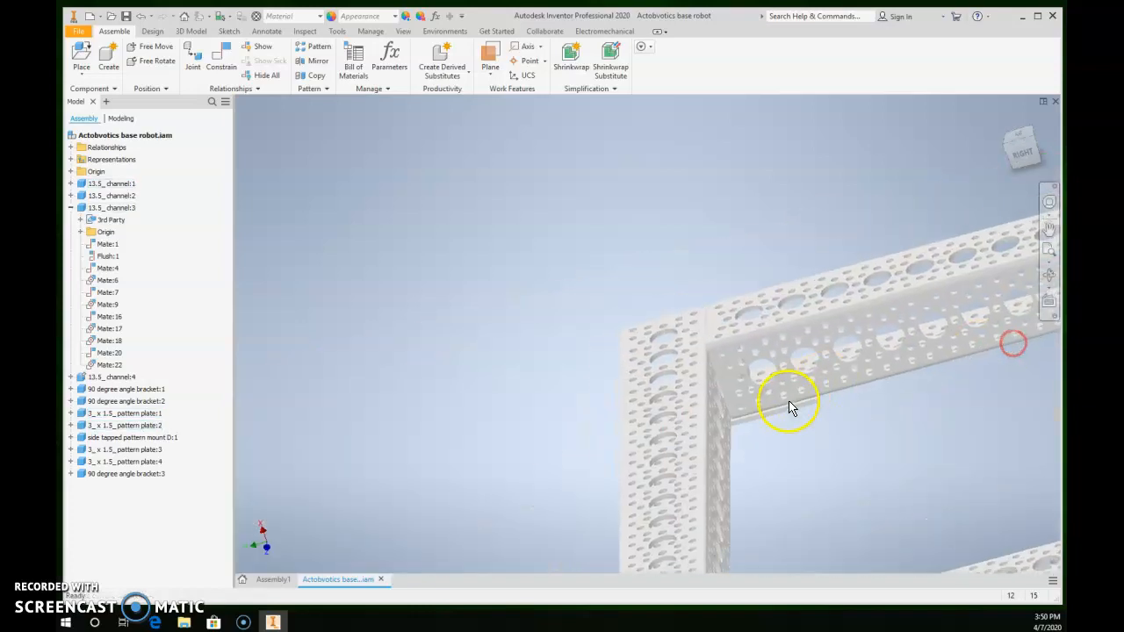
middle_click_drag(785, 409, 888, 531, "shift")
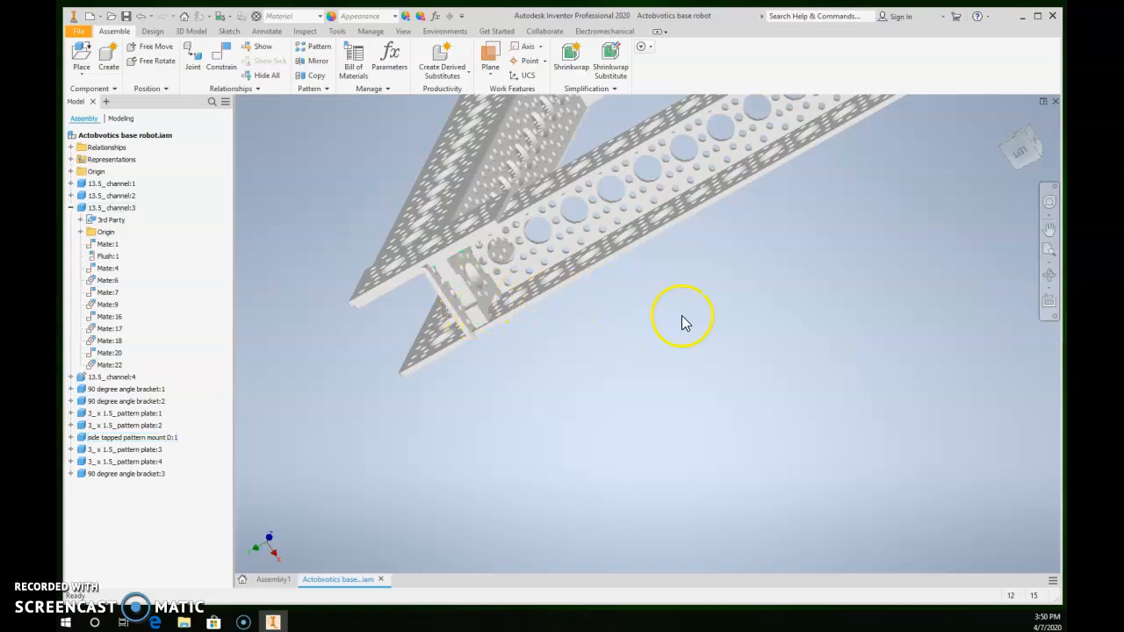
middle_click_drag(684, 321, 768, 603)
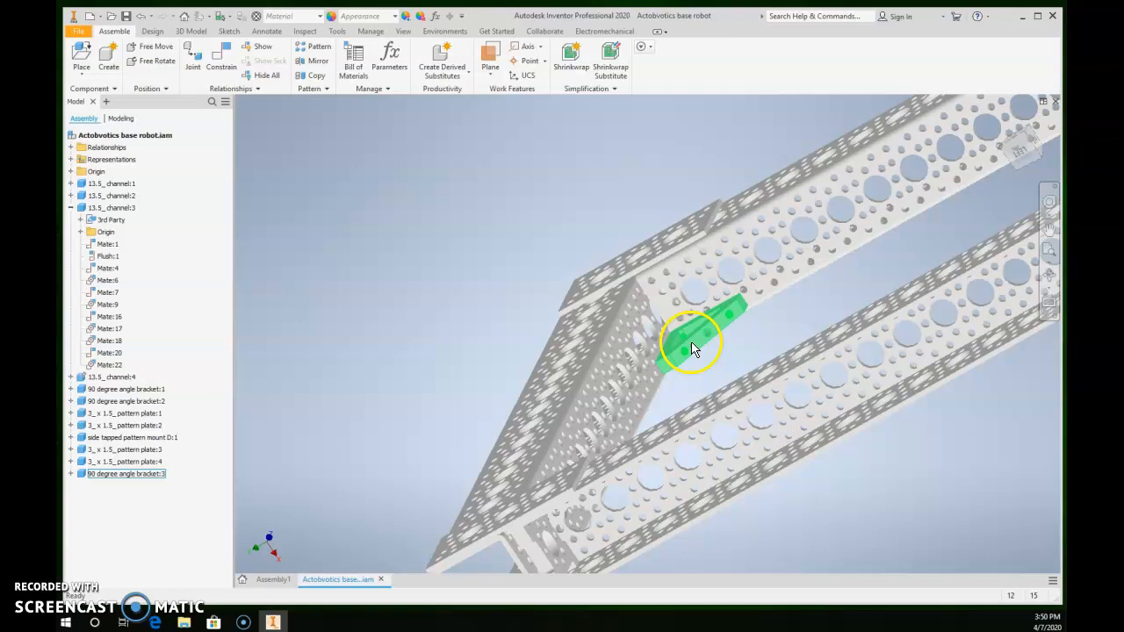
middle_click_drag(658, 399, 735, 252)
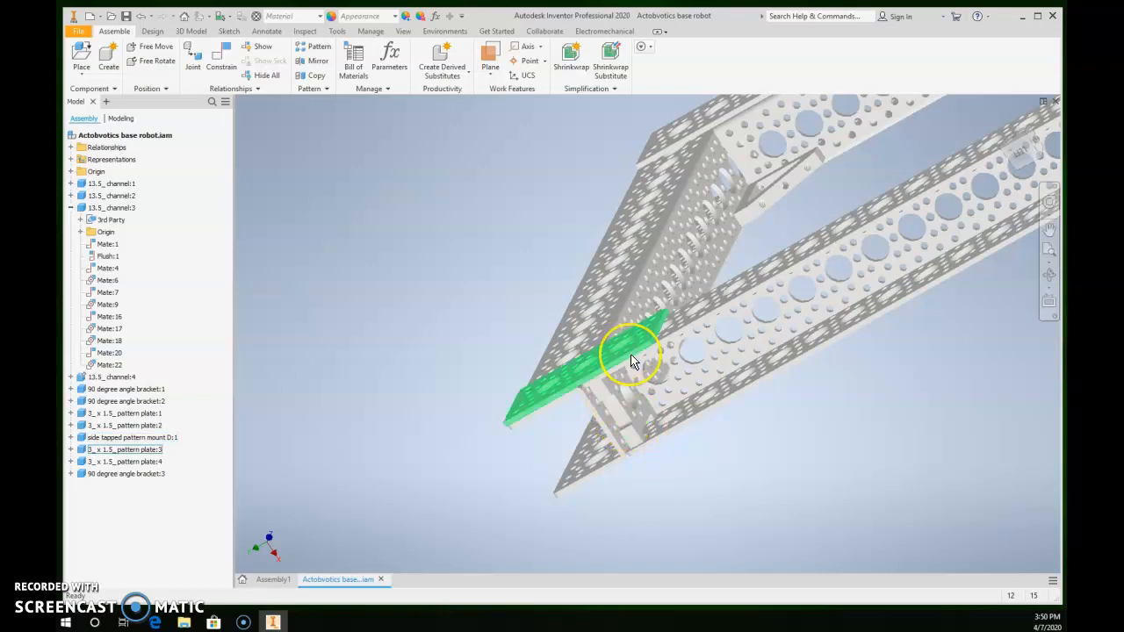
mouse_move(650, 378)
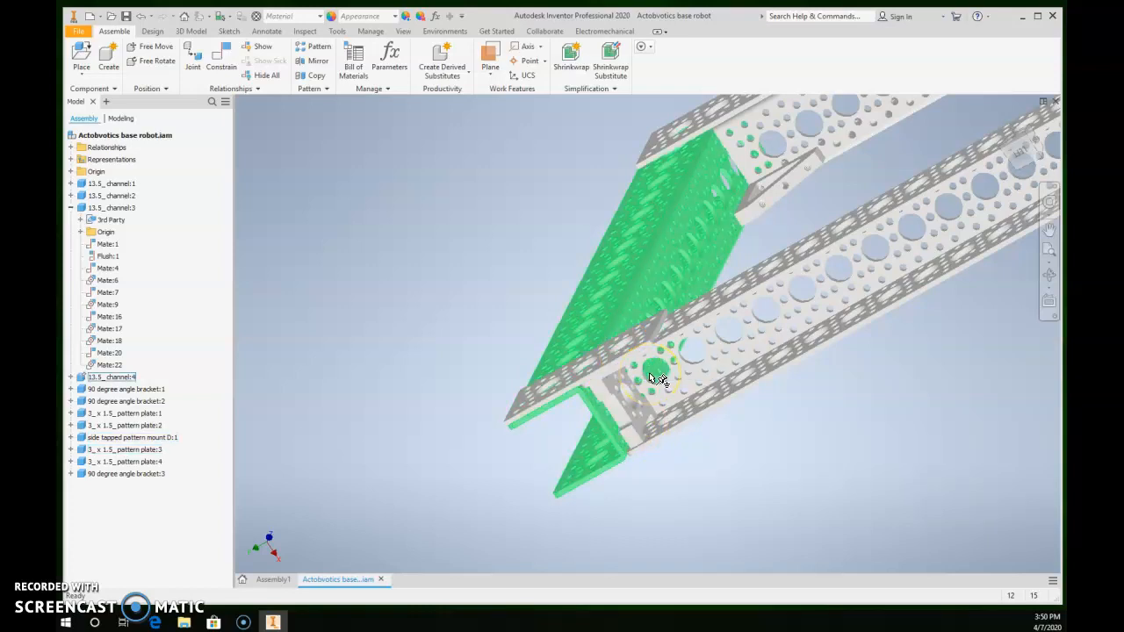
key("F6")
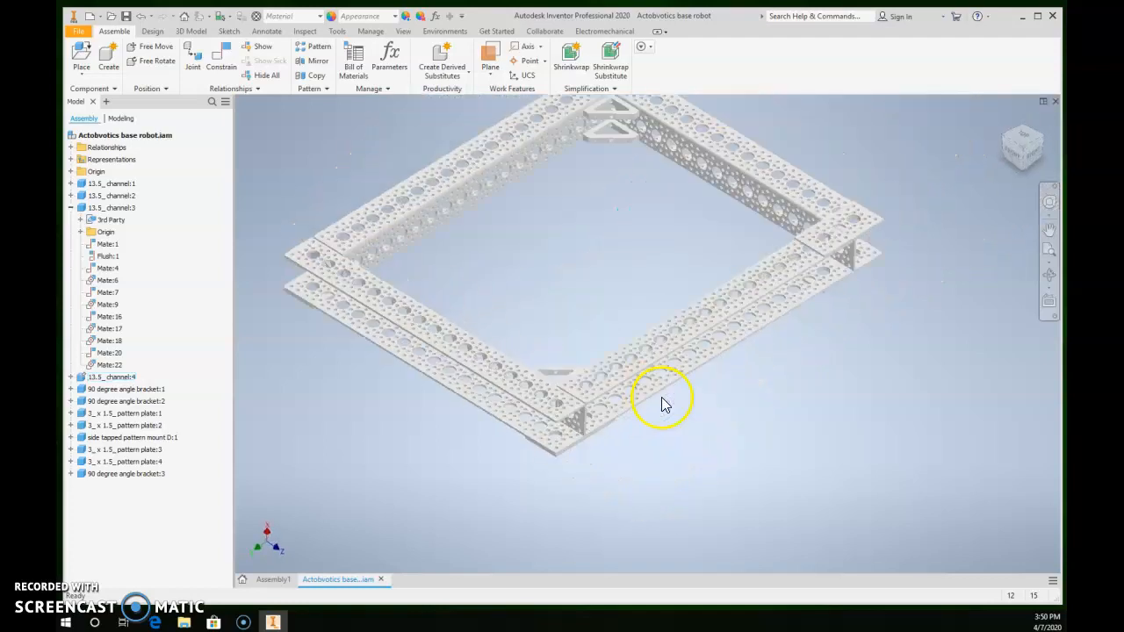
middle_click_drag(653, 297, 680, 367)
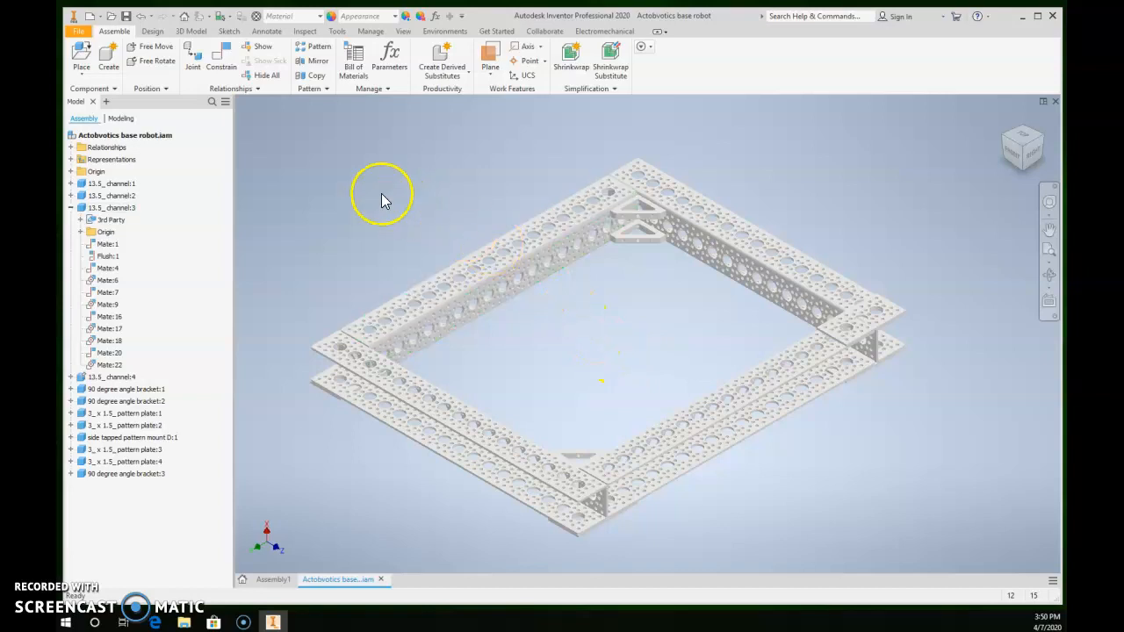
Place two copies of the 37mm bottom tapped motor mount from the Motor Mounts folder beside the frame
left_click(79, 60)
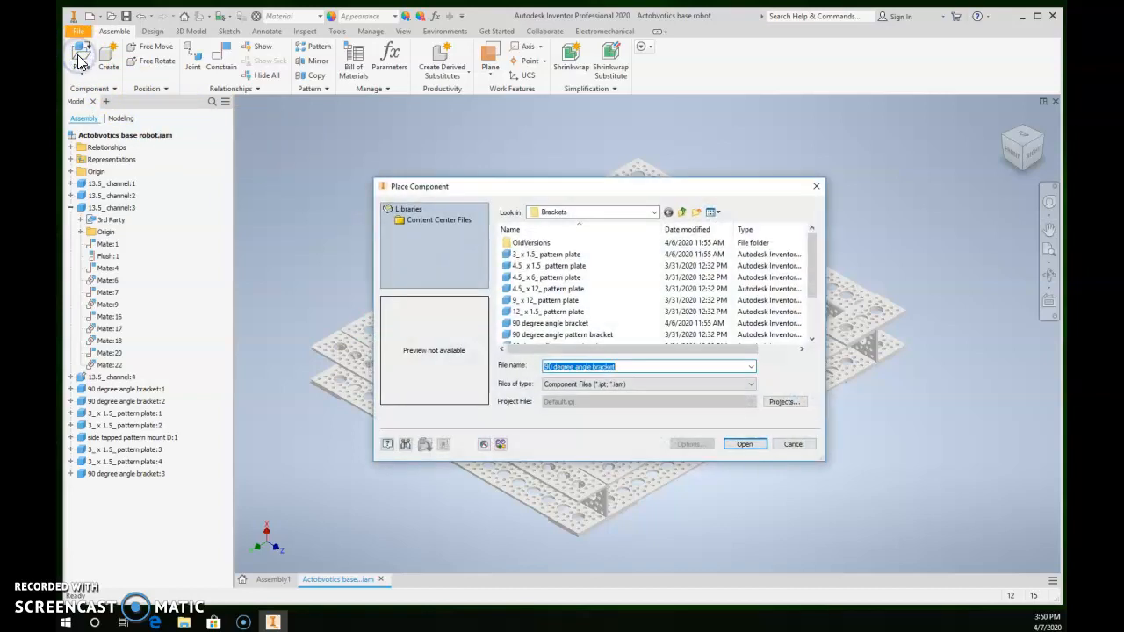
left_click(684, 212)
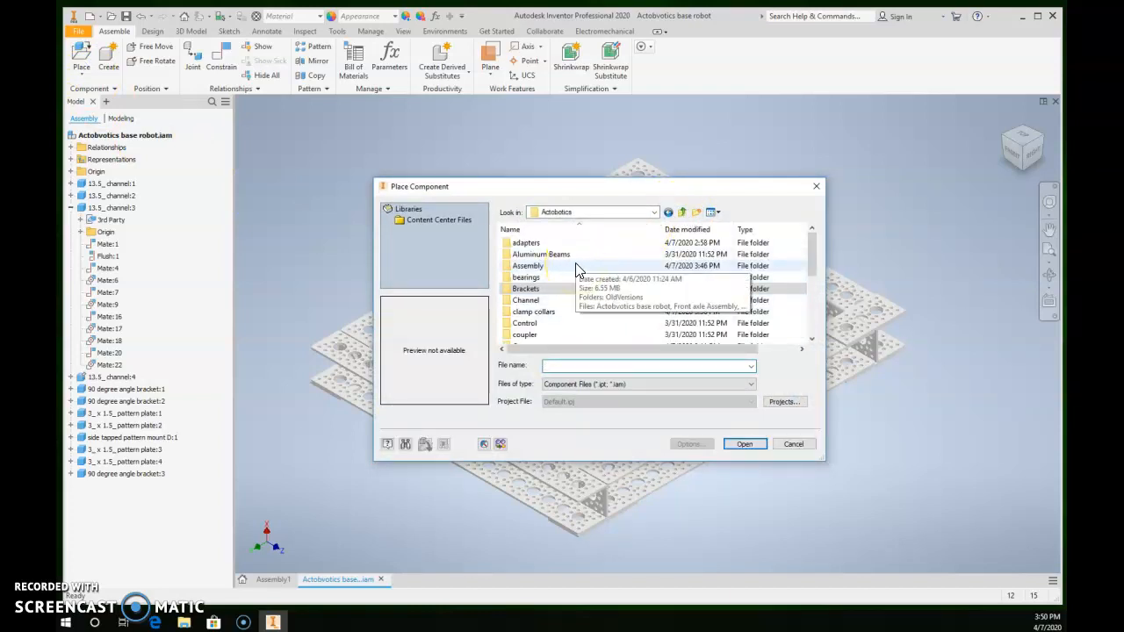
scroll(578, 270, "down", 2)
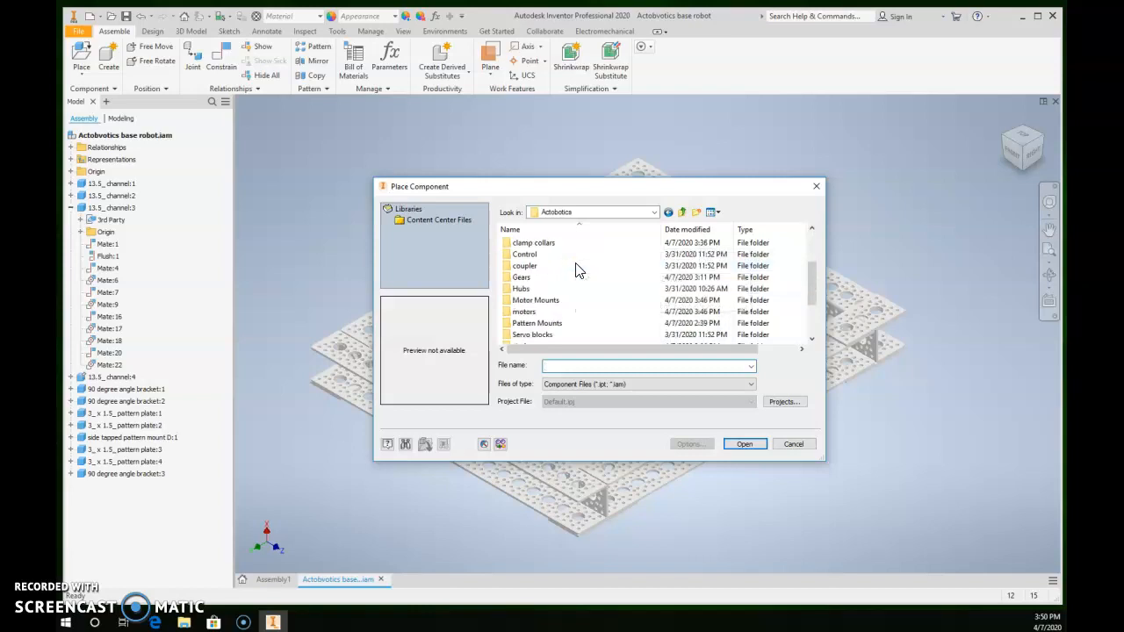
double_click(530, 302)
left_click(524, 256)
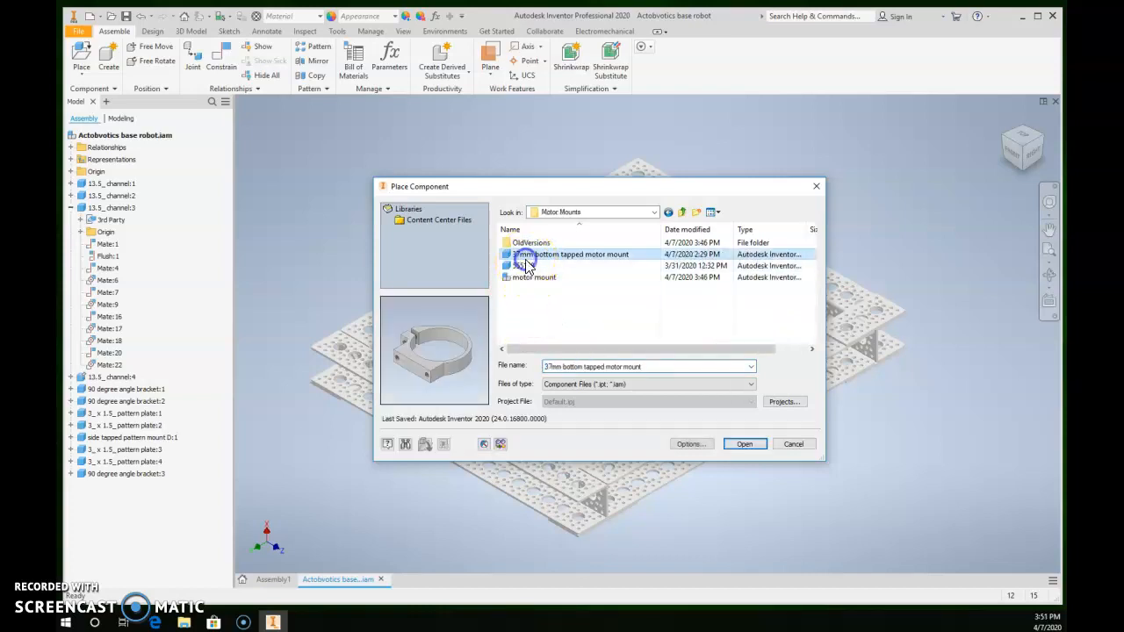
left_click(525, 265)
left_click(527, 254)
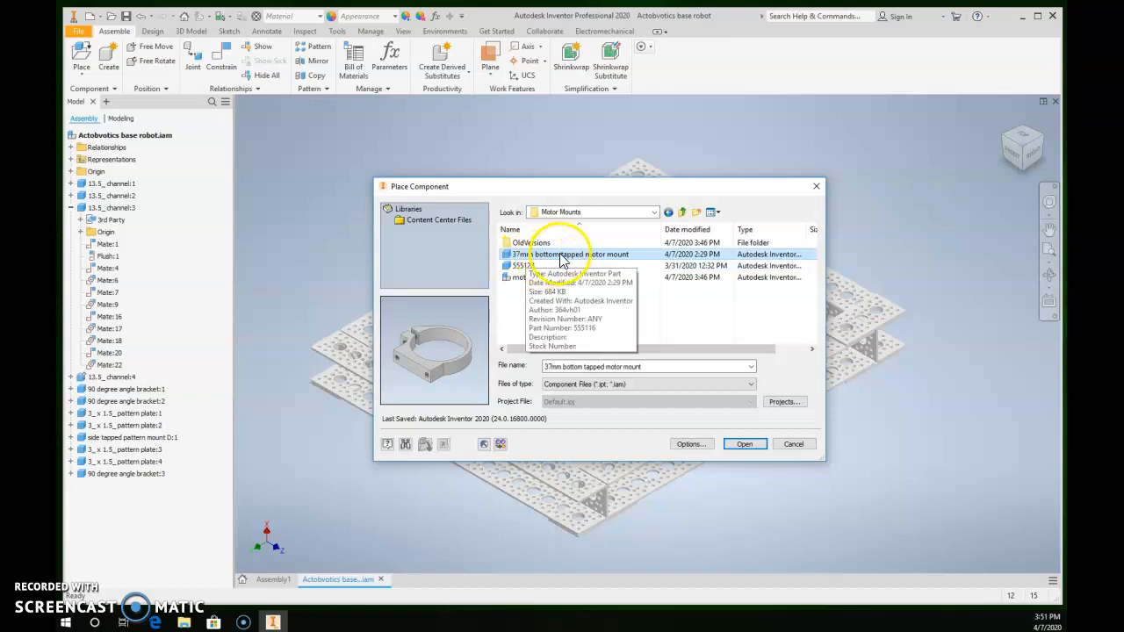
double_click(557, 253)
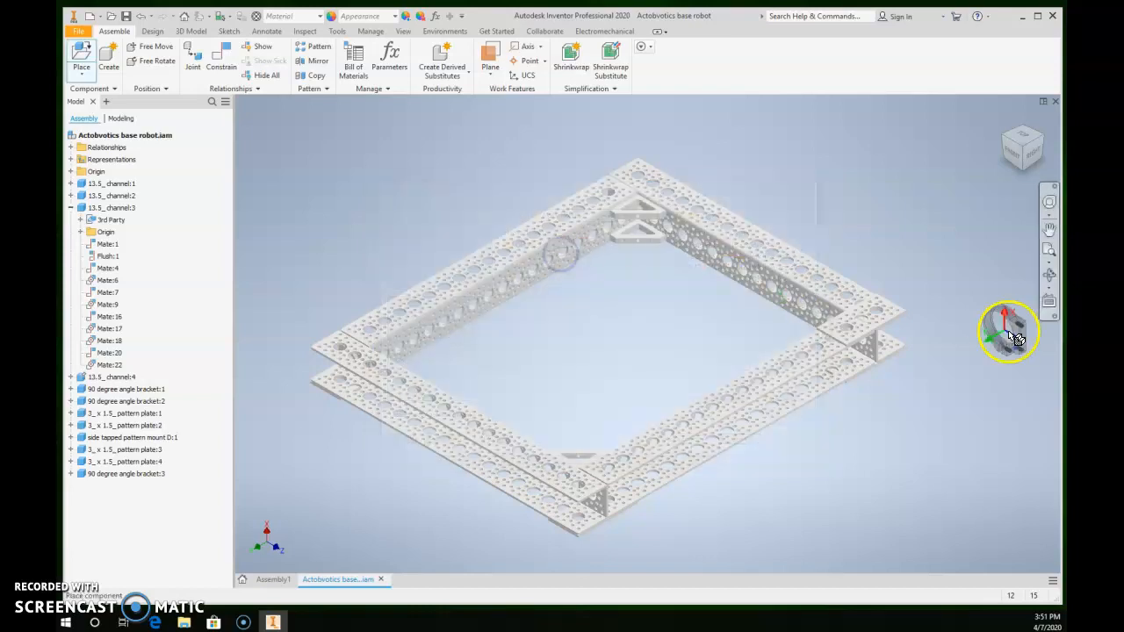
left_click(988, 239)
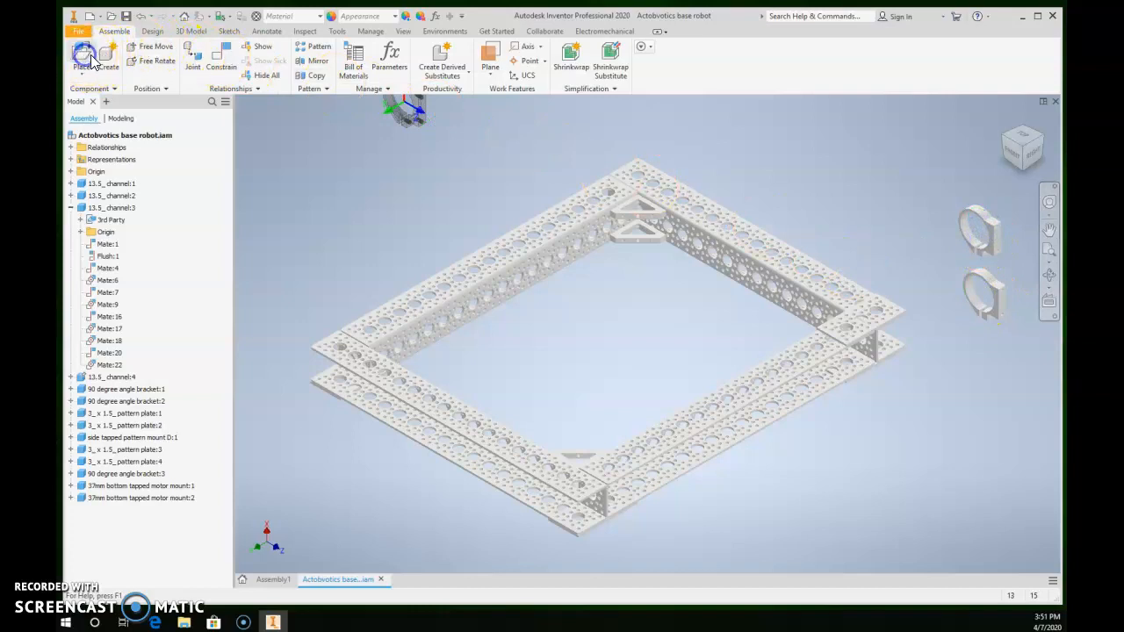
Place two Neverrest motors from the motors folder near the motor mounts
left_click(91, 62)
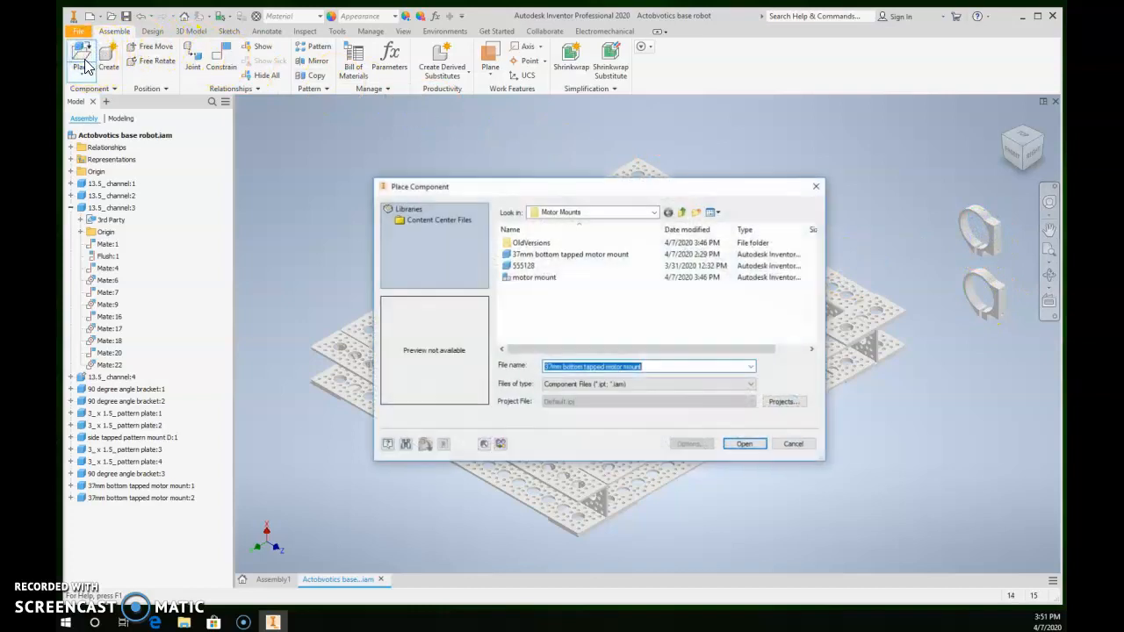
left_click(679, 215)
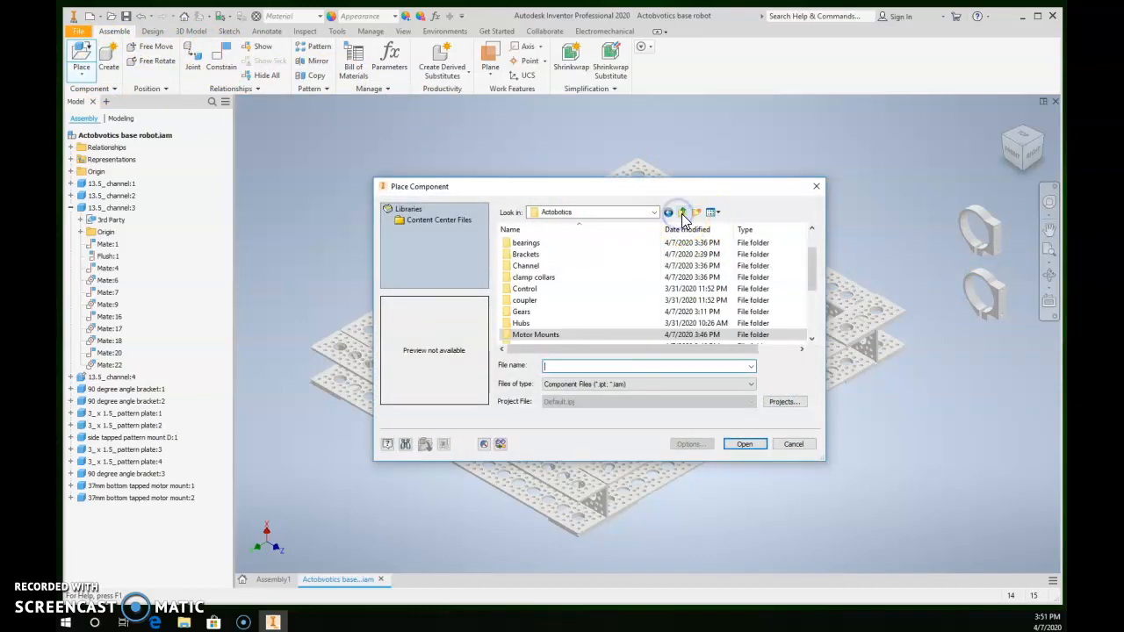
scroll(562, 305, "down", 1)
double_click(562, 304)
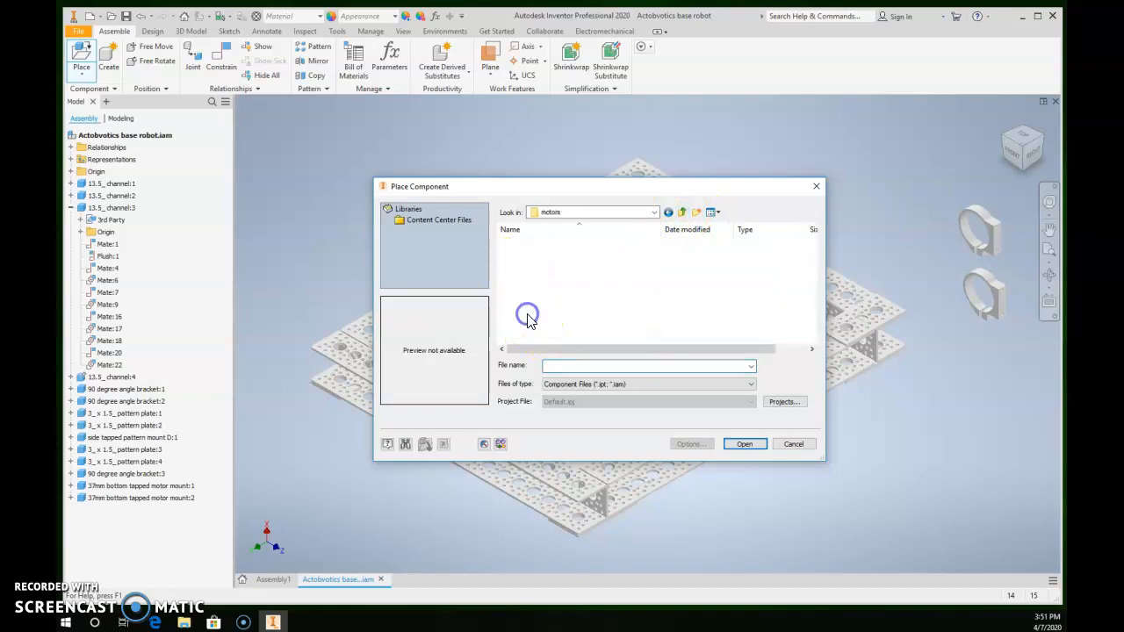
left_click(527, 277)
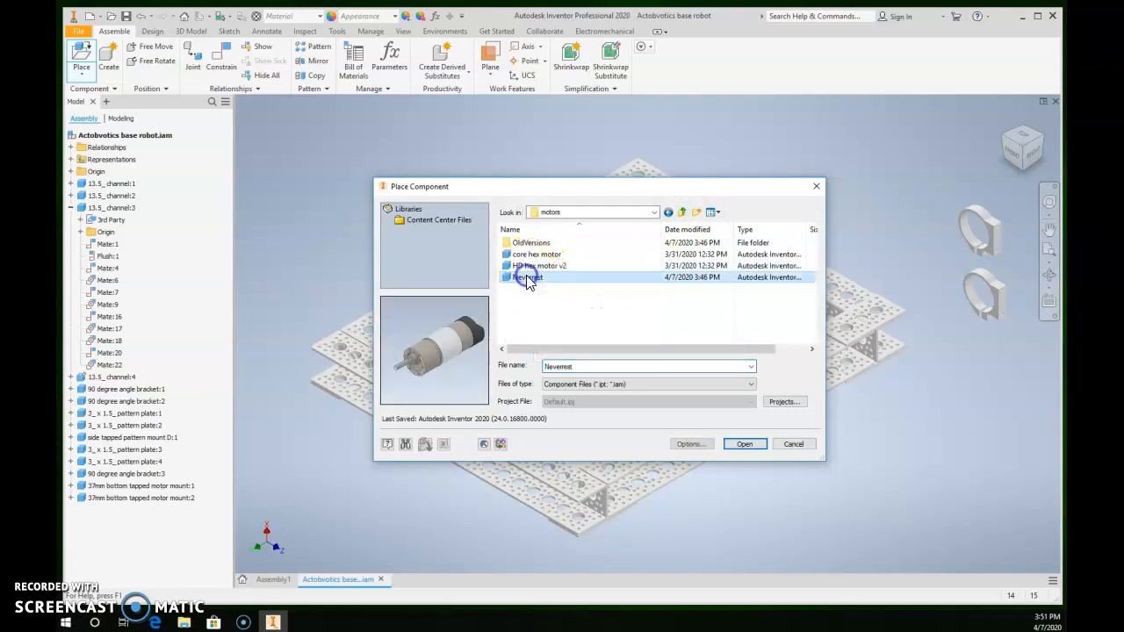
double_click(527, 277)
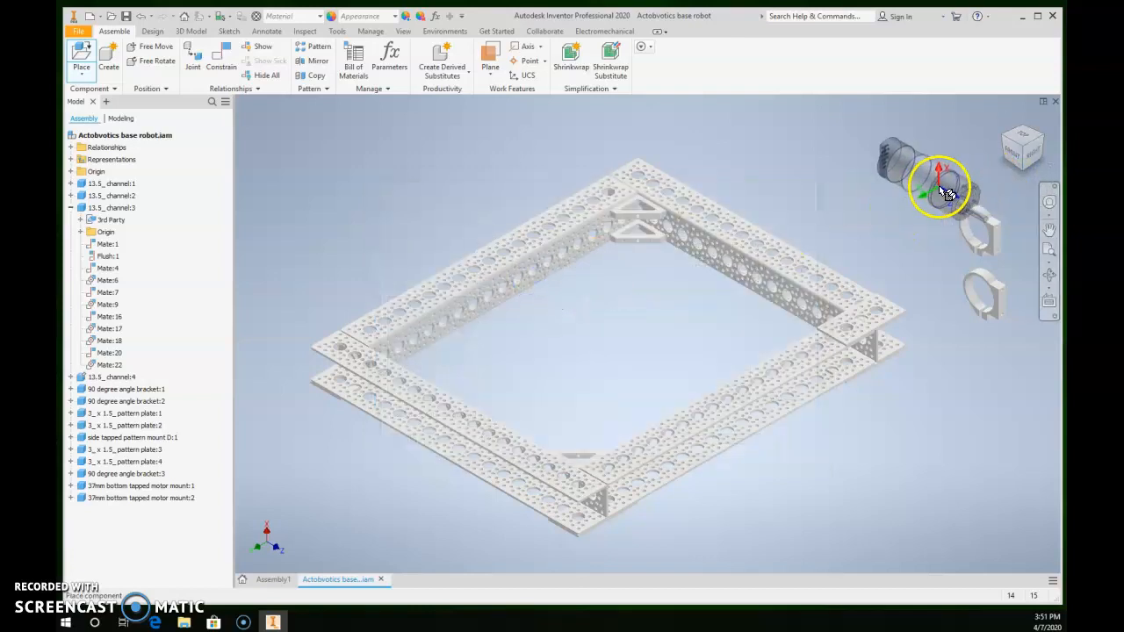
left_click(932, 186)
left_click(975, 161)
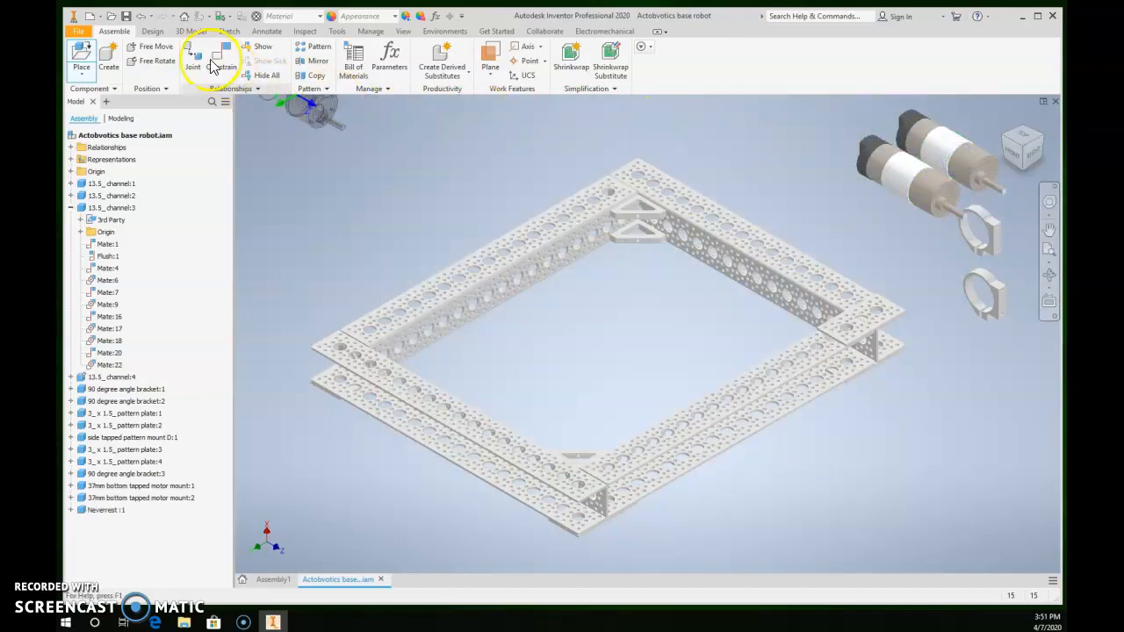
Preview the 595410 files in the wheels folder and place two copies of the 595410 assembly wheel beside the motors
left_click(80, 54)
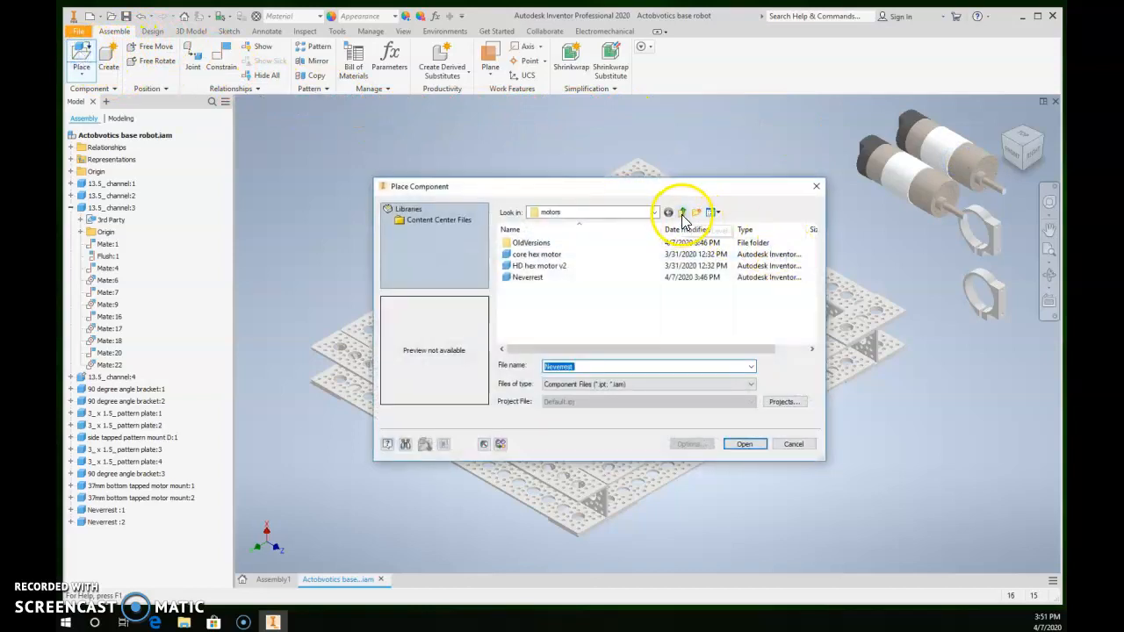
left_click(682, 215)
scroll(540, 263, "down", 3)
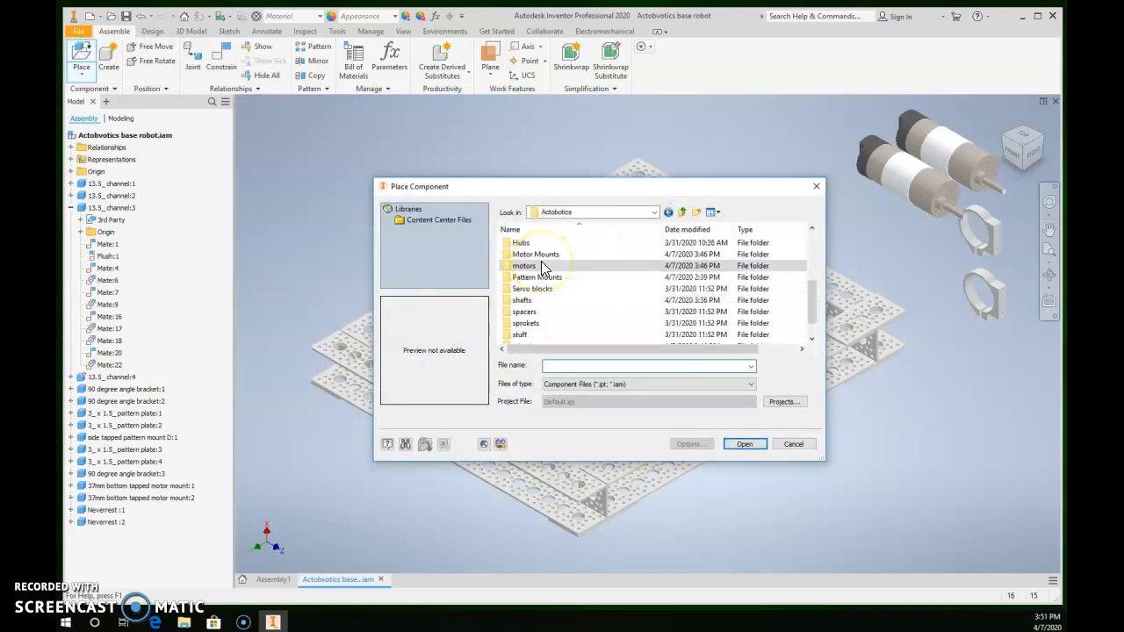
scroll(527, 302, "down", 2)
double_click(524, 324)
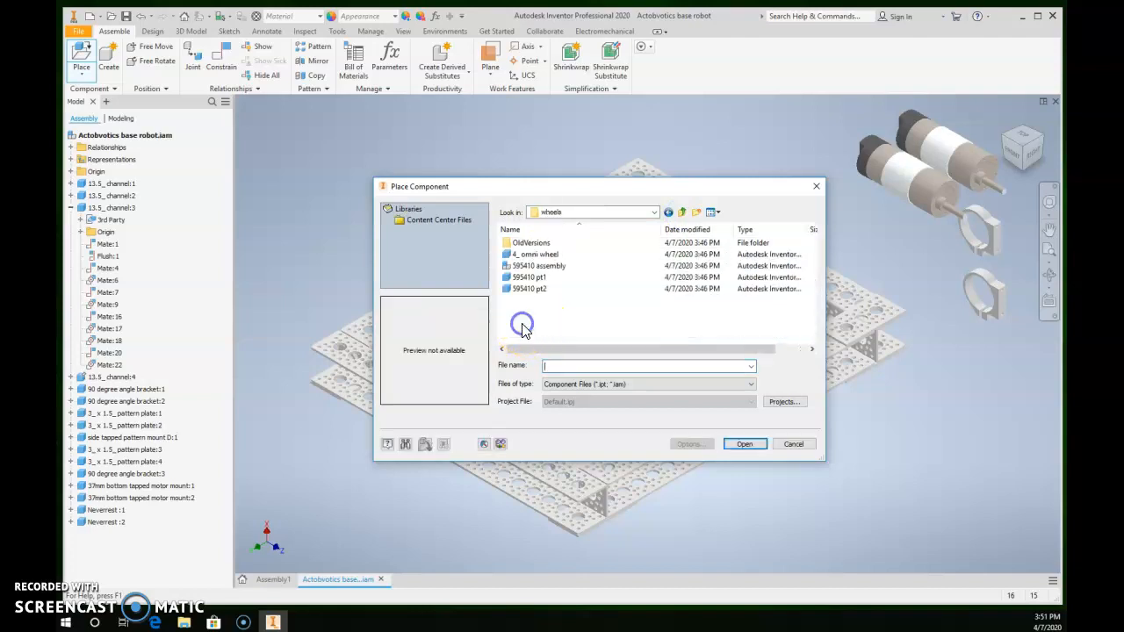
left_click(529, 276)
left_click(533, 289)
left_click(531, 278)
left_click(533, 289)
left_click(533, 266)
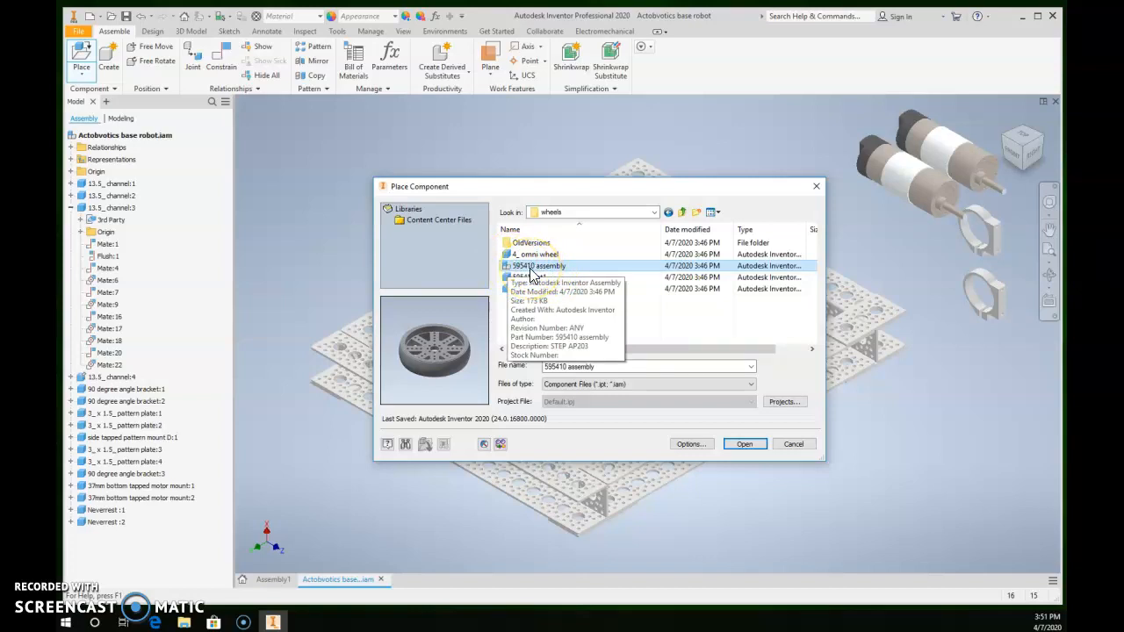
double_click(531, 266)
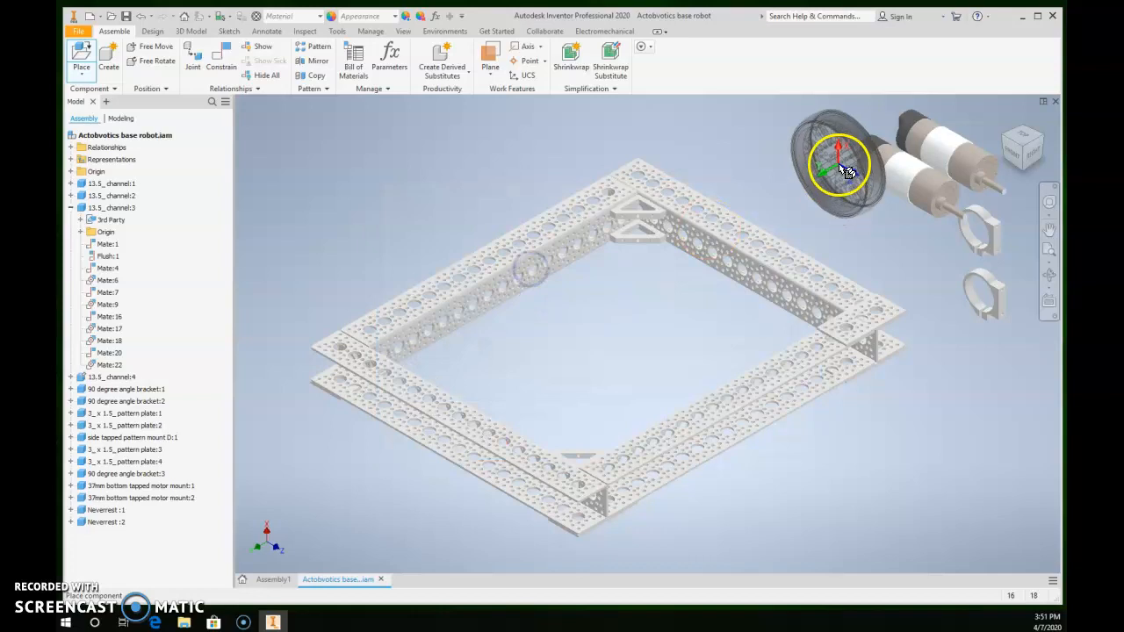
left_click(799, 171)
left_click(865, 121)
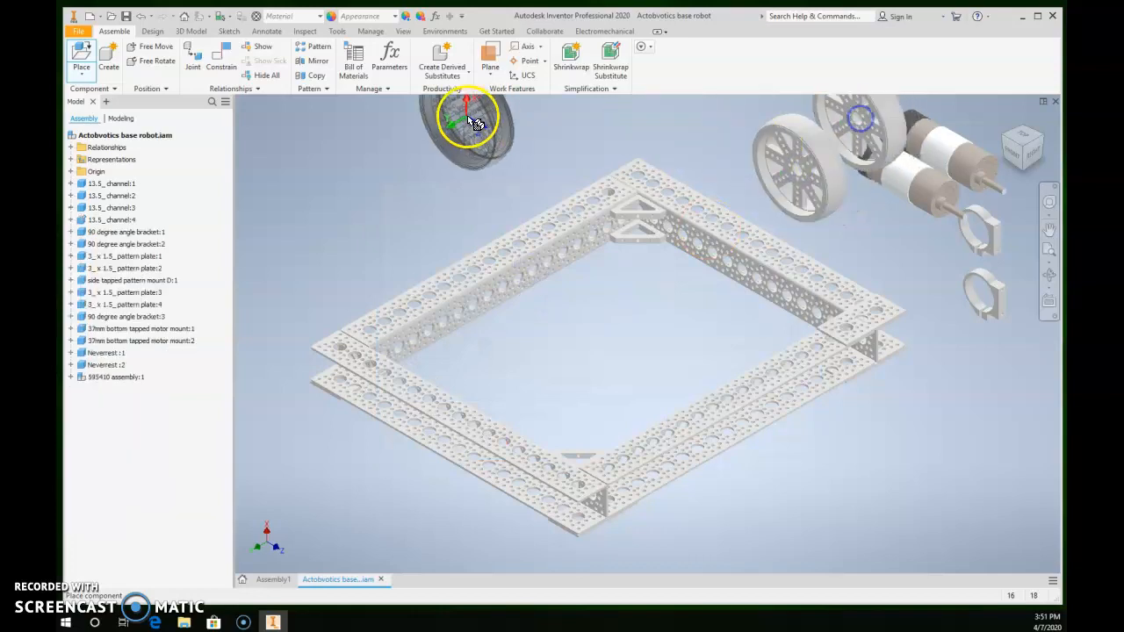
key("Escape")
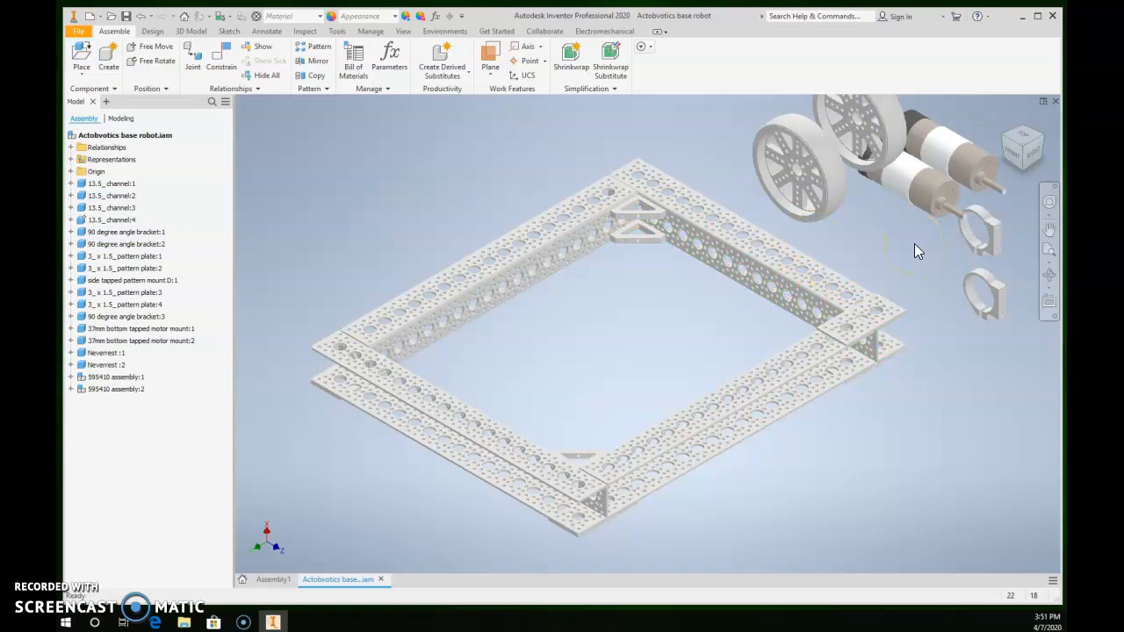
Mate the flat base of one 37mm motor mount flush to the outer face of the pattern plate at the frame's corner
left_click_drag(981, 233, 999, 253)
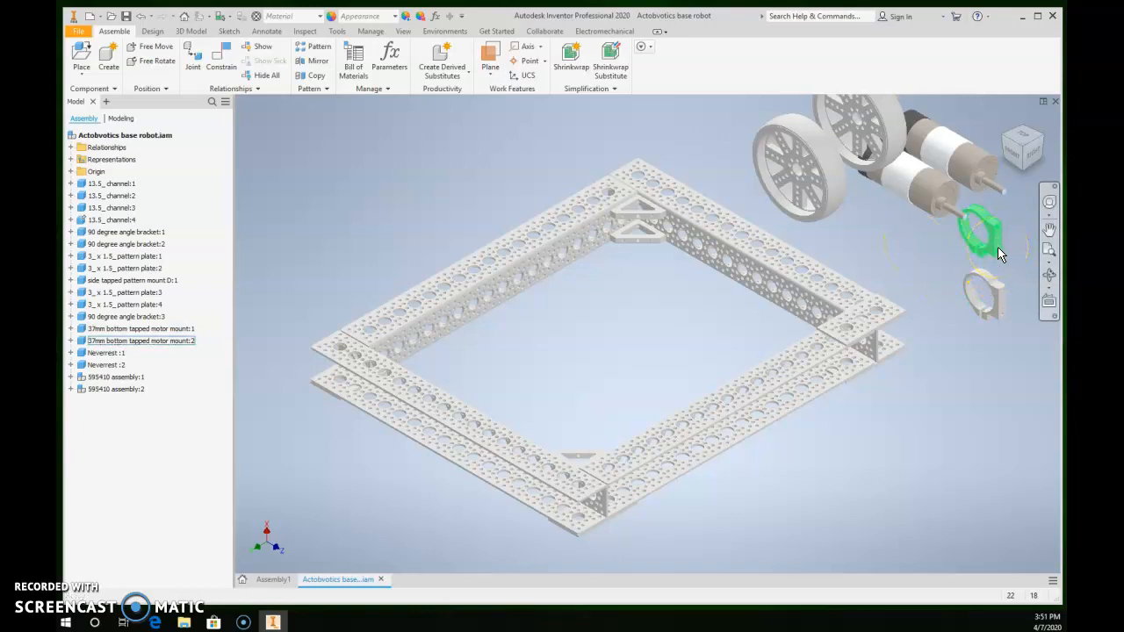
key("c")
scroll(1003, 247, "up", 5)
middle_click_drag(1003, 248, 901, 209)
middle_click_drag(915, 254, 1033, 218)
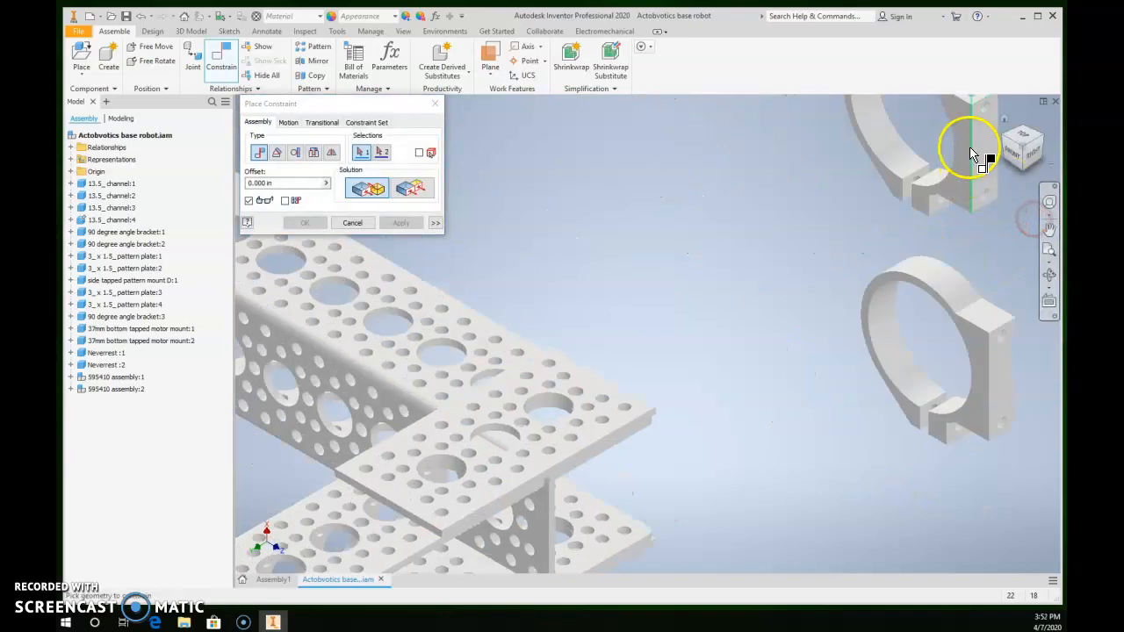
left_click(973, 160)
left_click(974, 211)
scroll(760, 286, "down", 2)
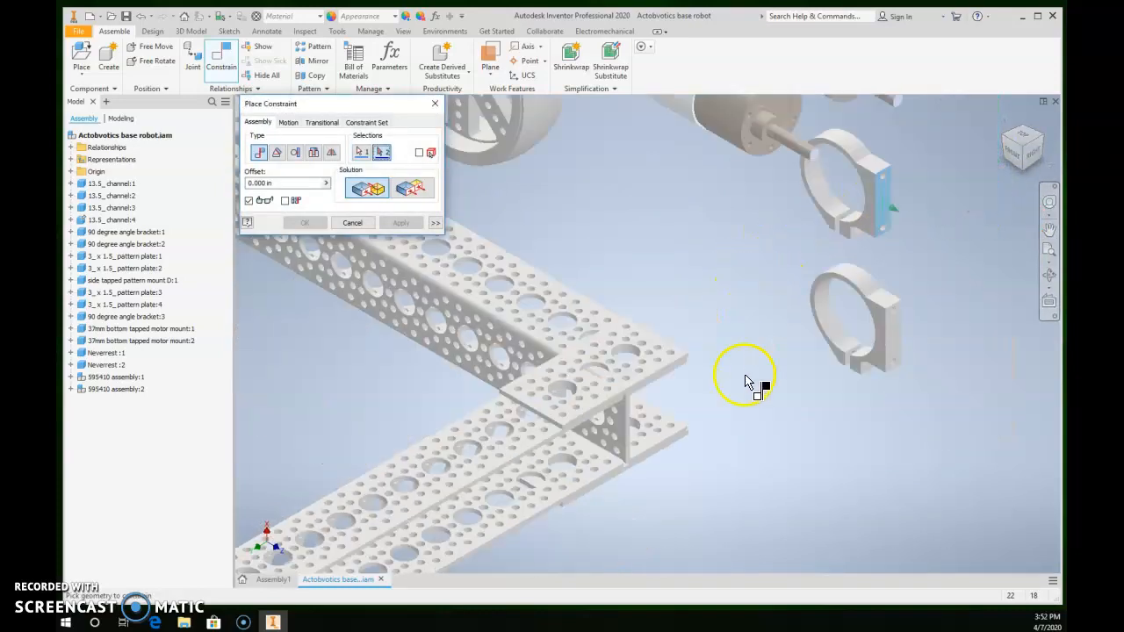
scroll(738, 410, "down", 3)
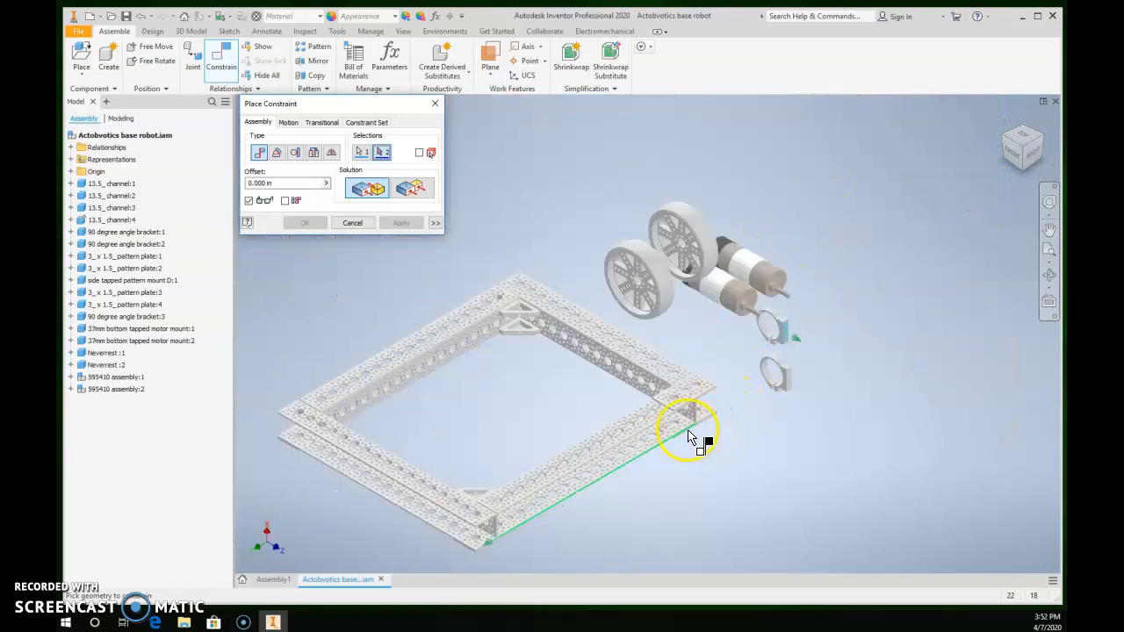
middle_click_drag(682, 427, 724, 257, "shift")
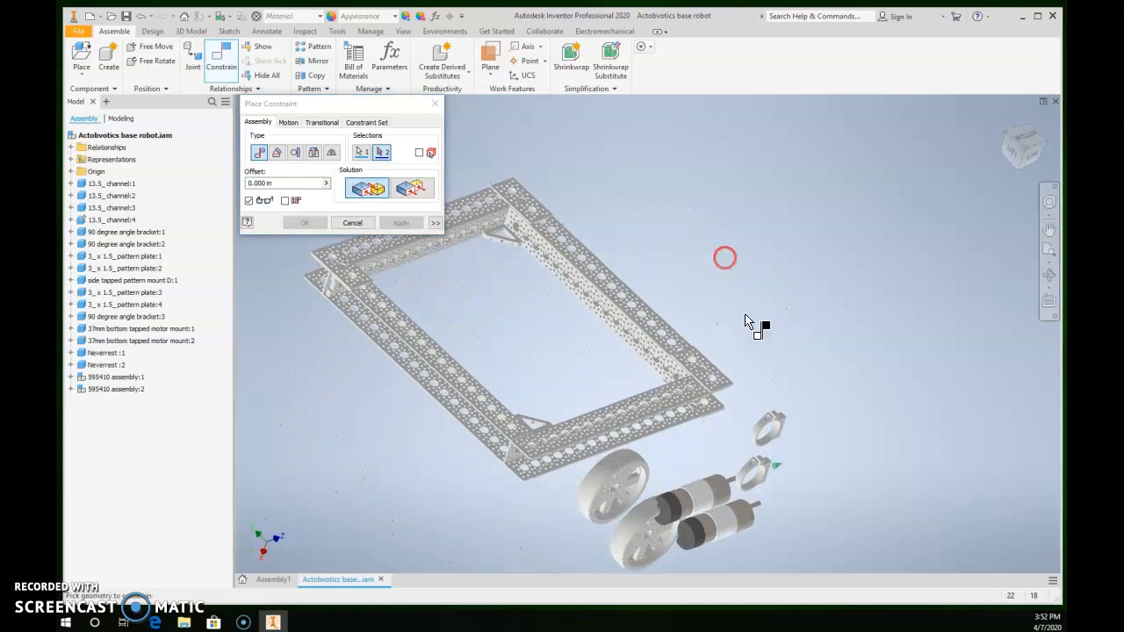
middle_click_drag(761, 307, 772, 240)
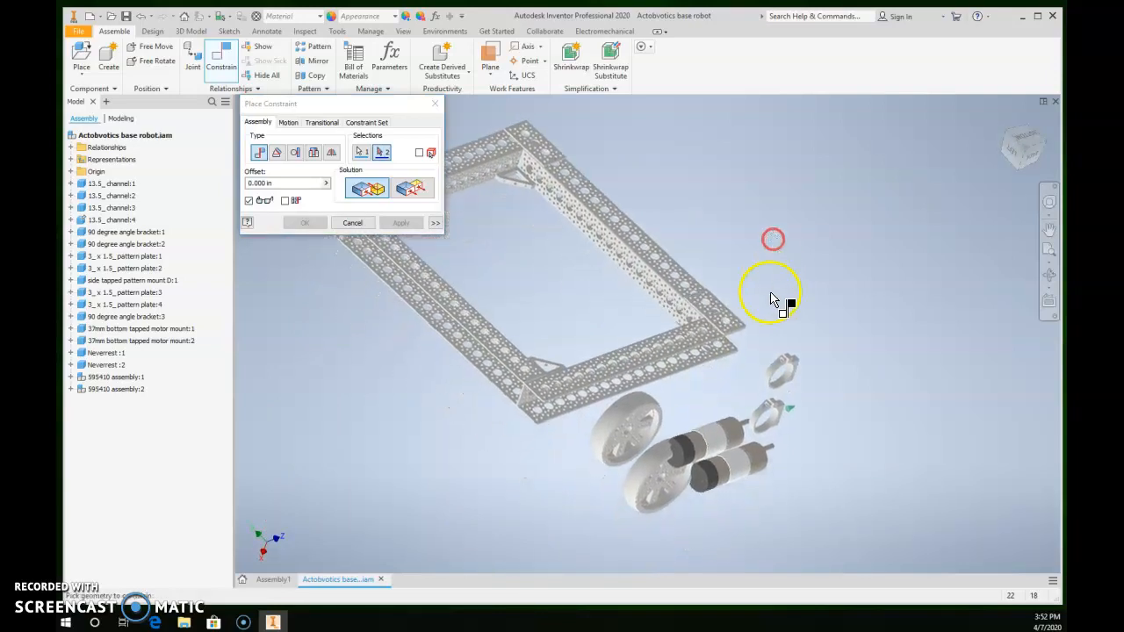
scroll(750, 309, "up", 3)
middle_click_drag(783, 304, 935, 278)
scroll(773, 307, "down", 3)
middle_click_drag(785, 377, 797, 439)
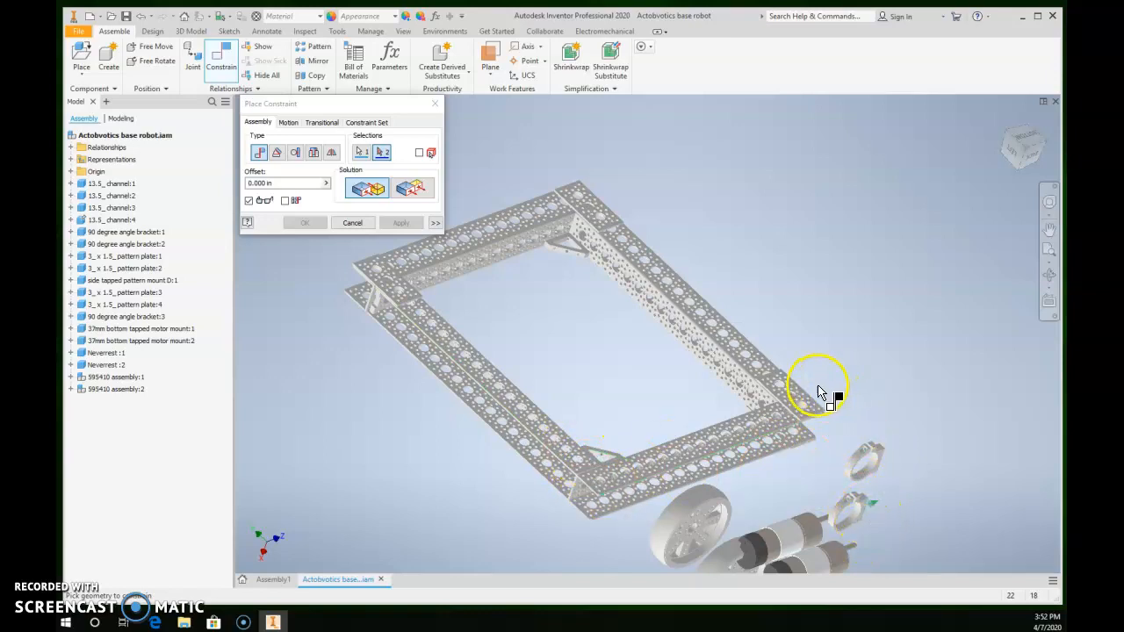
scroll(819, 390, "down", 5)
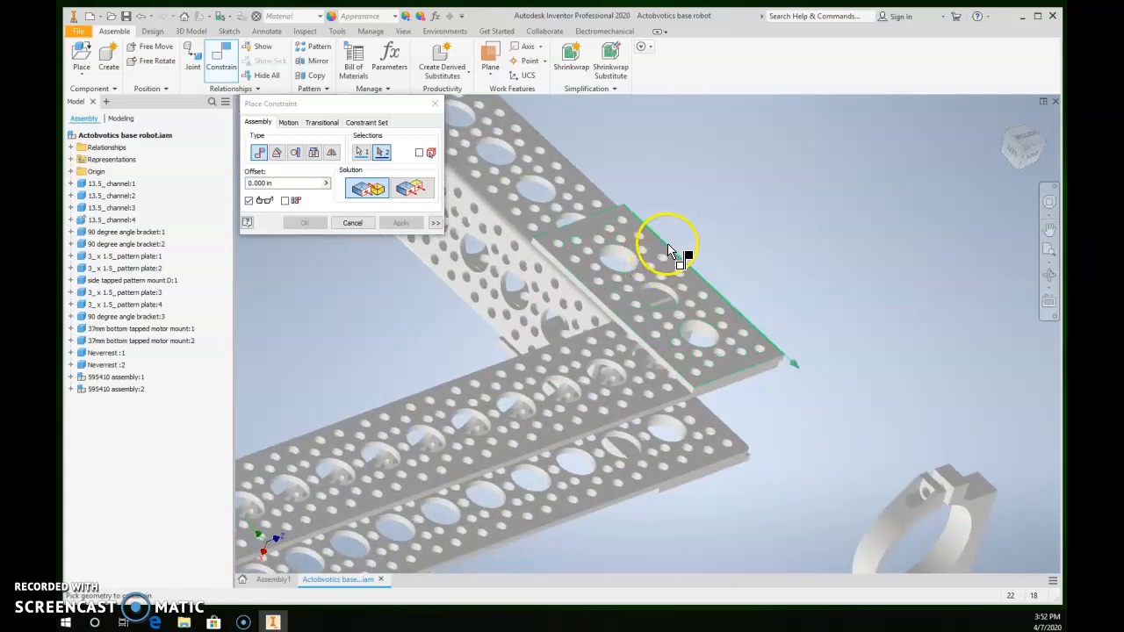
left_click(652, 241)
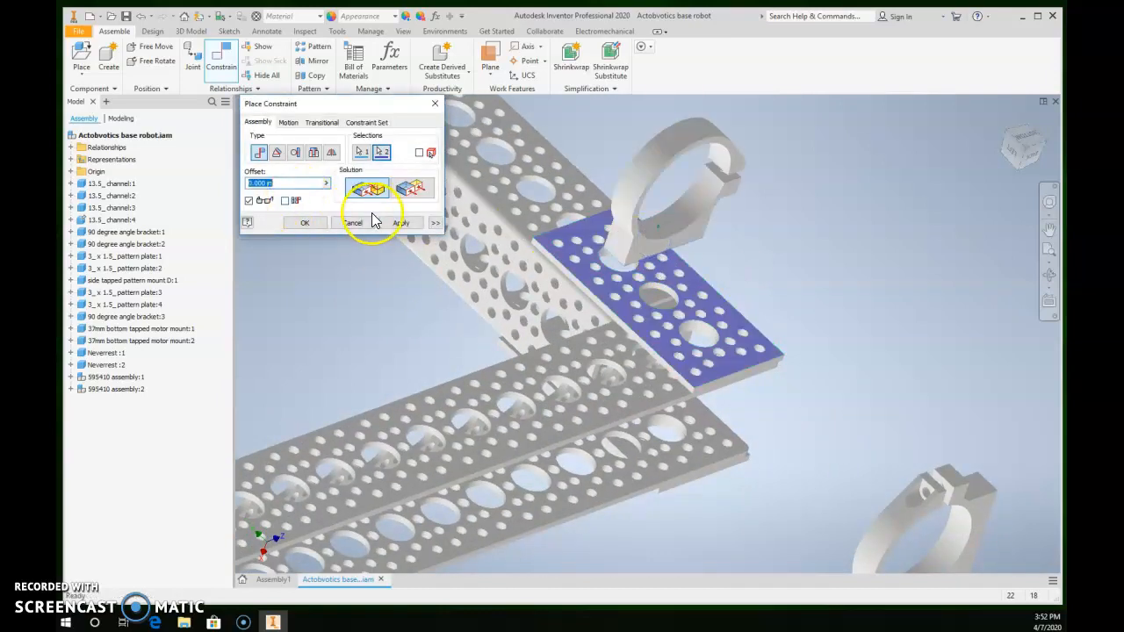
left_click(400, 222)
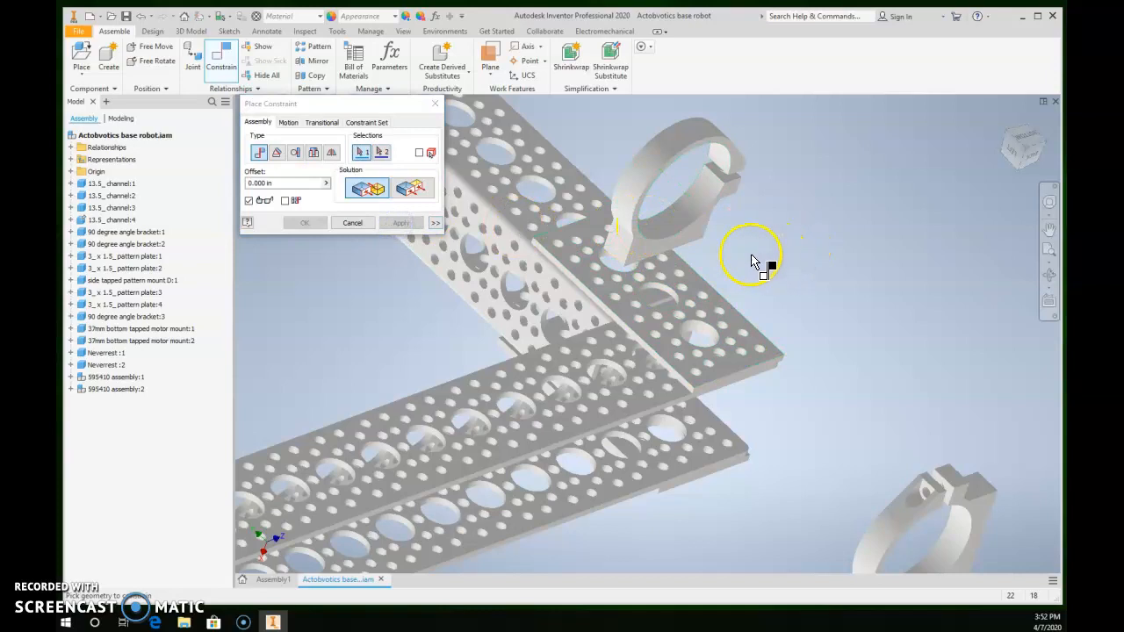
key("Escape")
Slide the motor mount clear of the pattern plate and mate one of its base screw holes with a hole near the plate's outer edge
left_click_drag(682, 234, 747, 233)
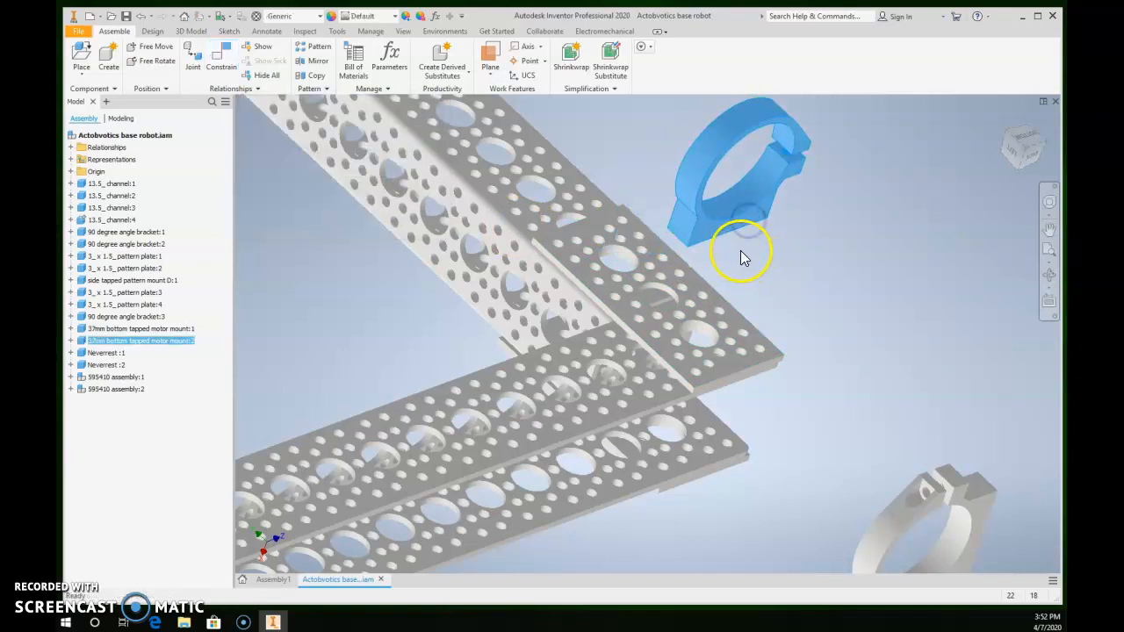
key("c")
middle_click_drag(760, 283, 715, 203, "shift")
scroll(691, 239, "down", 3)
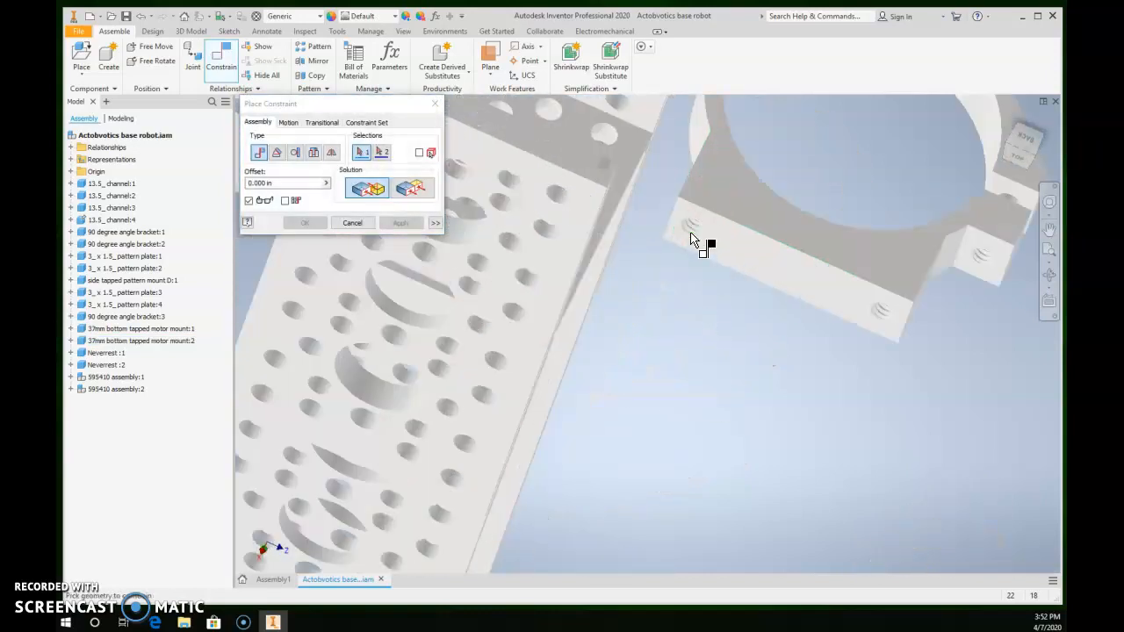
left_click(690, 236)
scroll(728, 214, "up", 5)
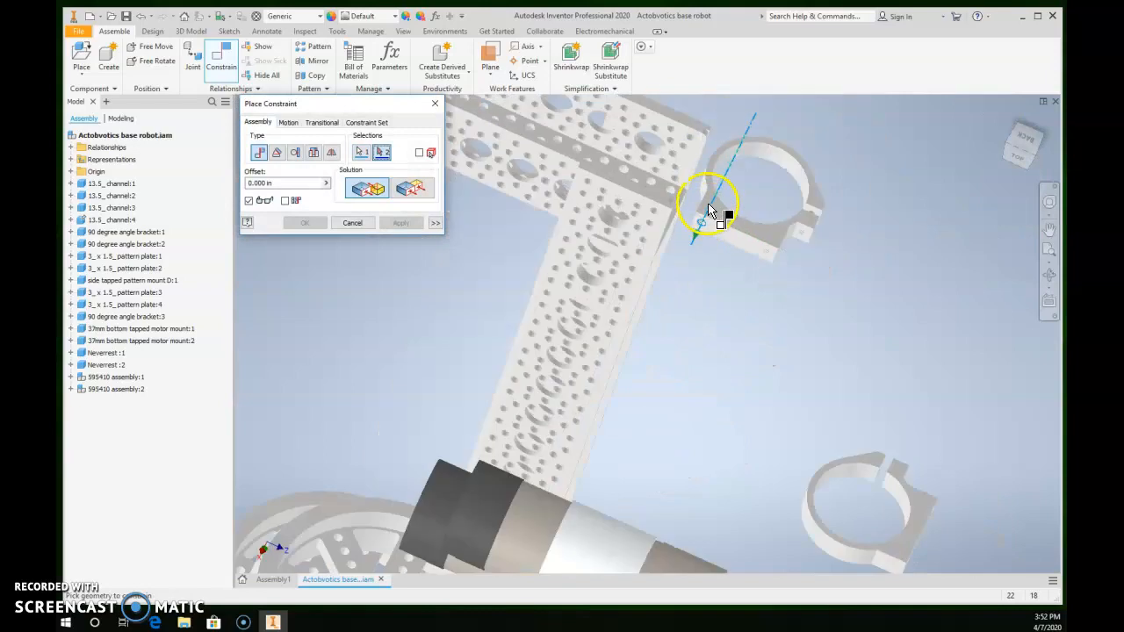
scroll(720, 246, "down", 5)
scroll(666, 202, "down", 4)
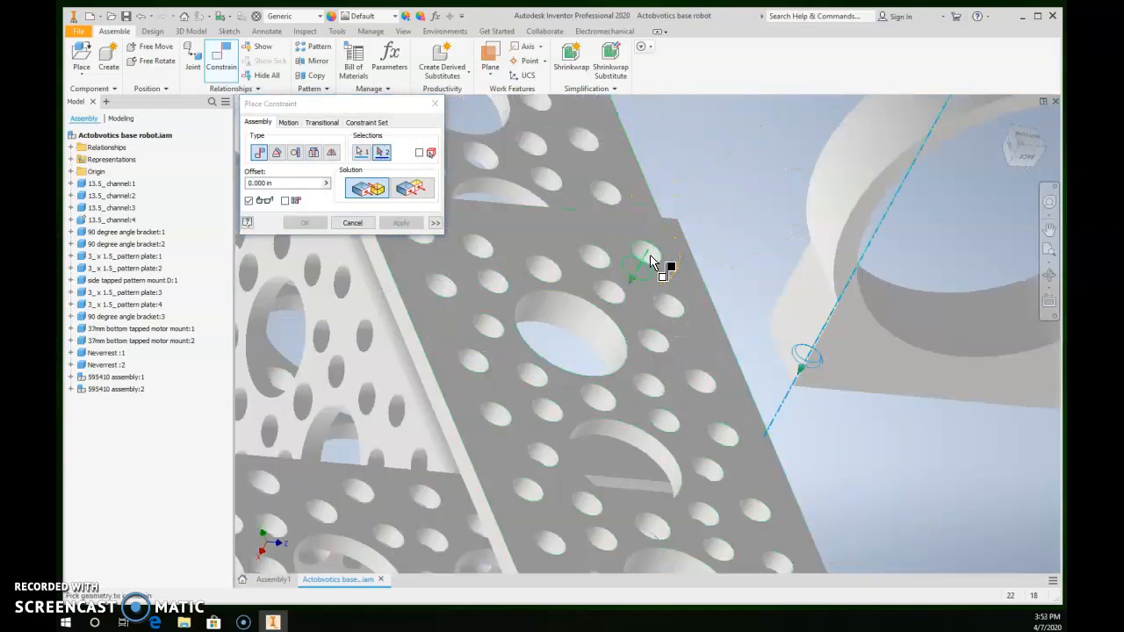
left_click(650, 261)
left_click(400, 223)
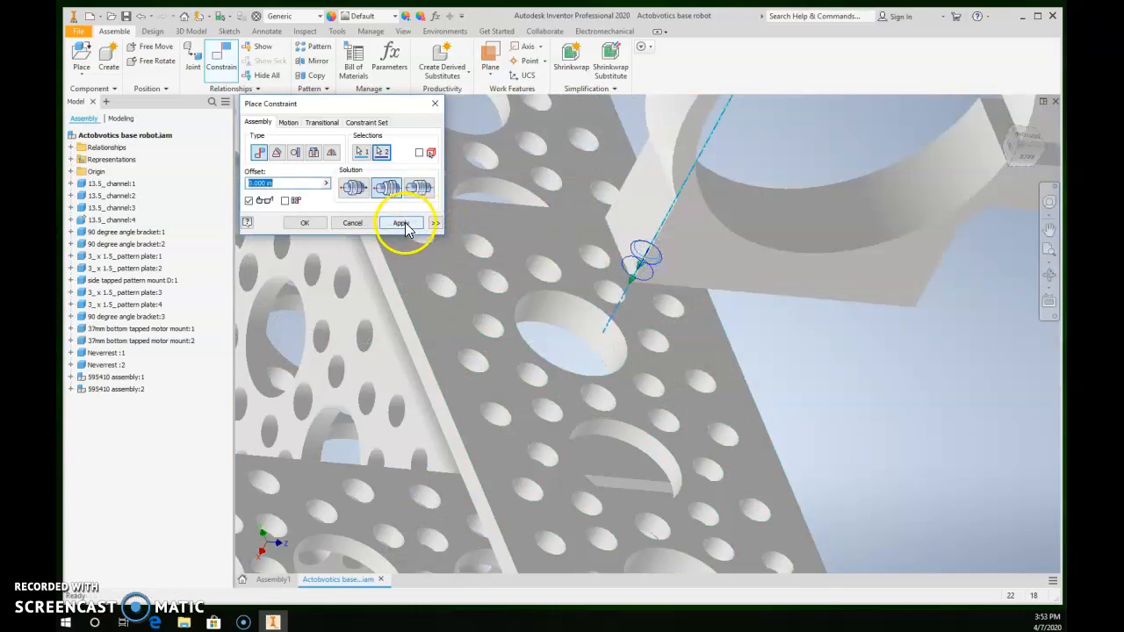
scroll(890, 357, "up", 5)
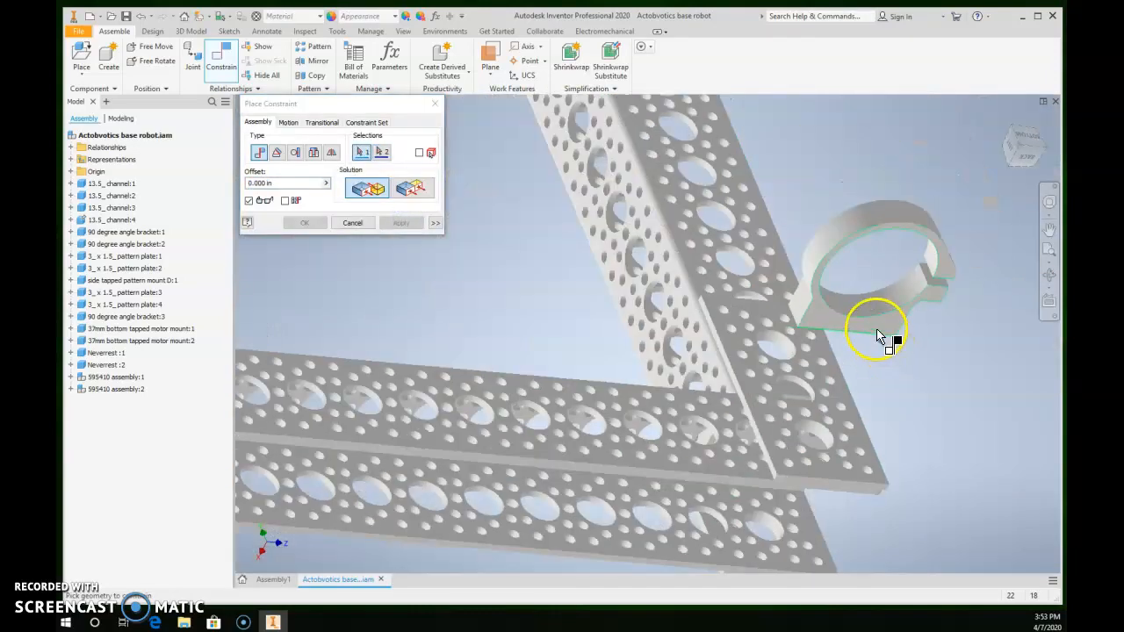
key("Escape")
Swing the motor mount about its mated hole until the second base screw hole is accessible beside the frame
left_click_drag(874, 322, 872, 384)
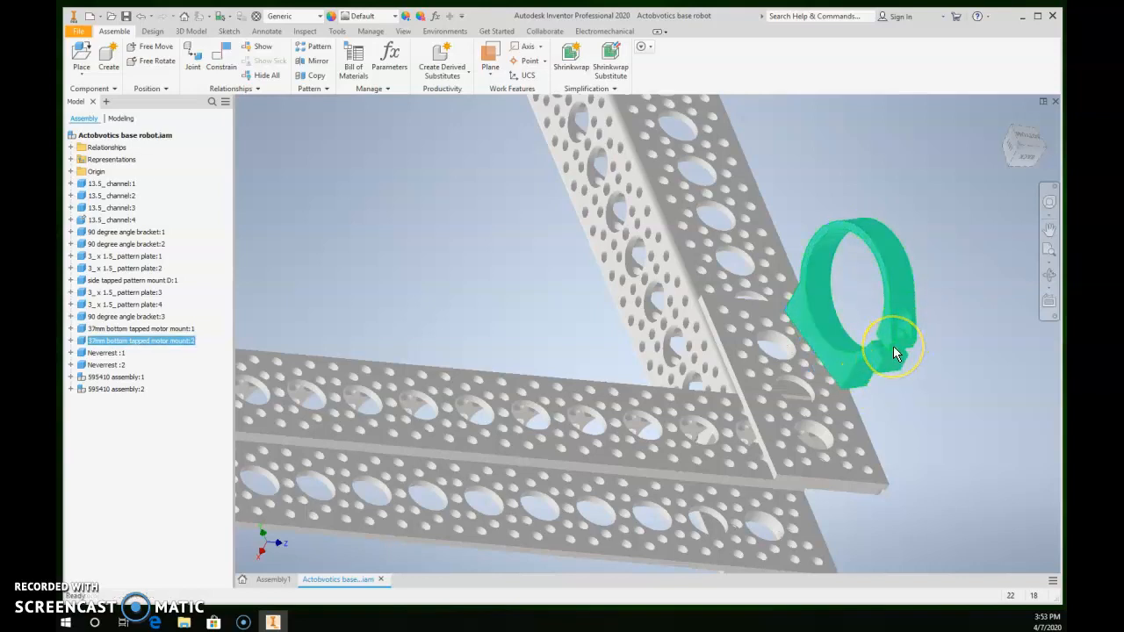
mouse_move(904, 340)
left_mouse_down()
mouse_move(866, 371)
mouse_move(883, 349)
mouse_move(816, 272)
mouse_move(746, 233)
mouse_move(766, 228)
mouse_move(895, 332)
left_mouse_up()
left_click_drag(843, 376, 871, 368)
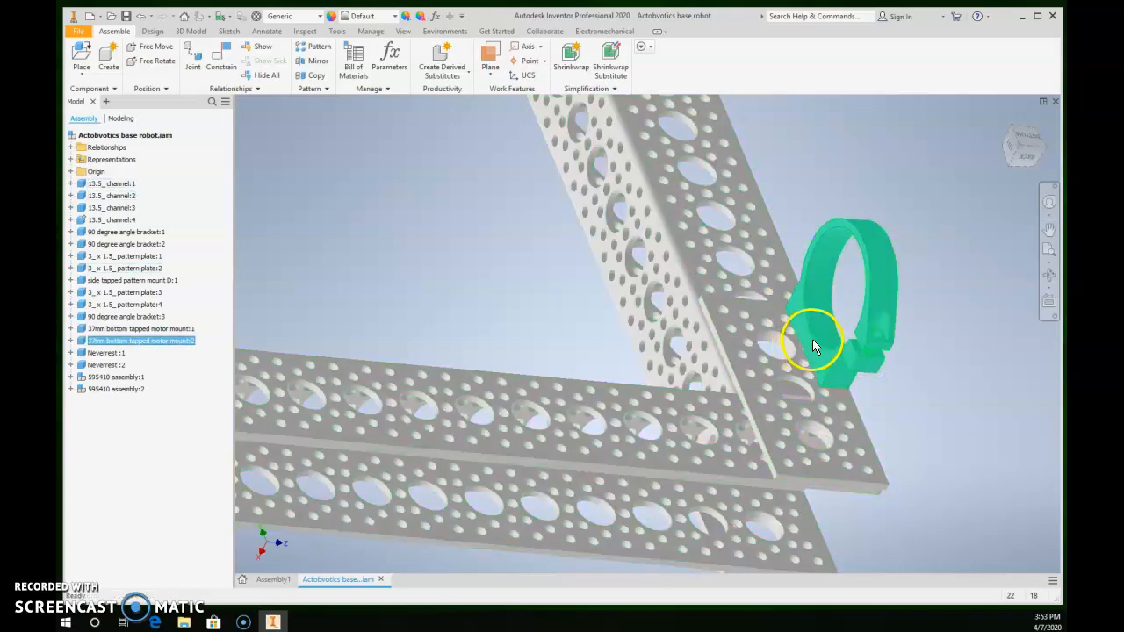
left_click_drag(834, 376, 890, 367)
middle_click_drag(904, 424, 886, 363, "shift")
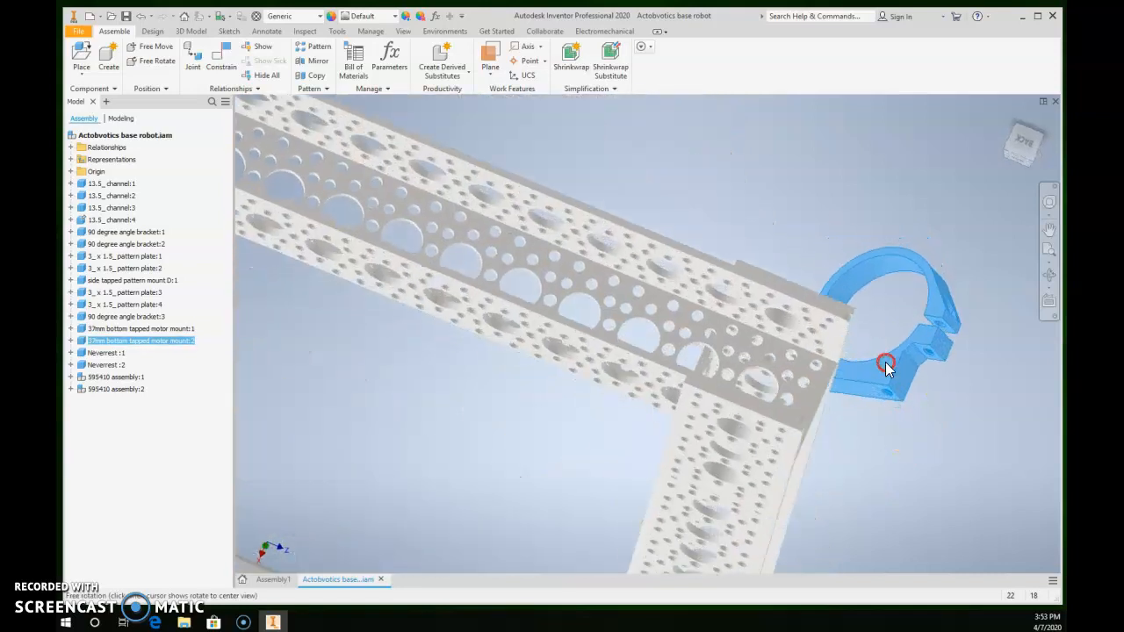
Mate the motor mount's second base screw hole with the matching hole along the pattern plate's outer edge
key("c")
scroll(883, 397, "down", 5)
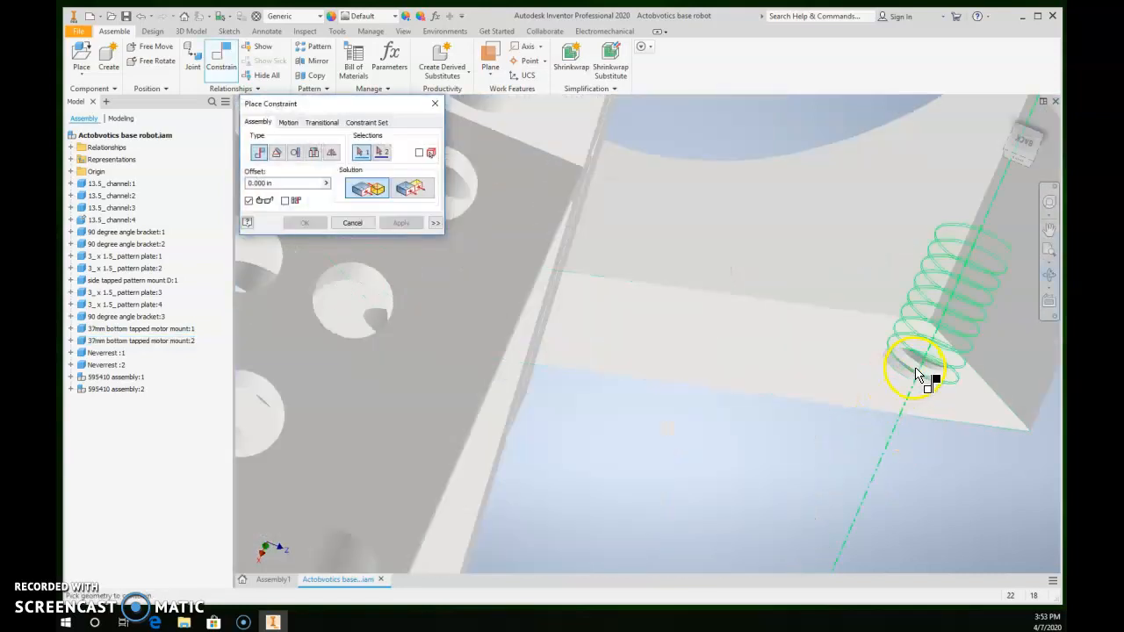
scroll(916, 375, "up", 10)
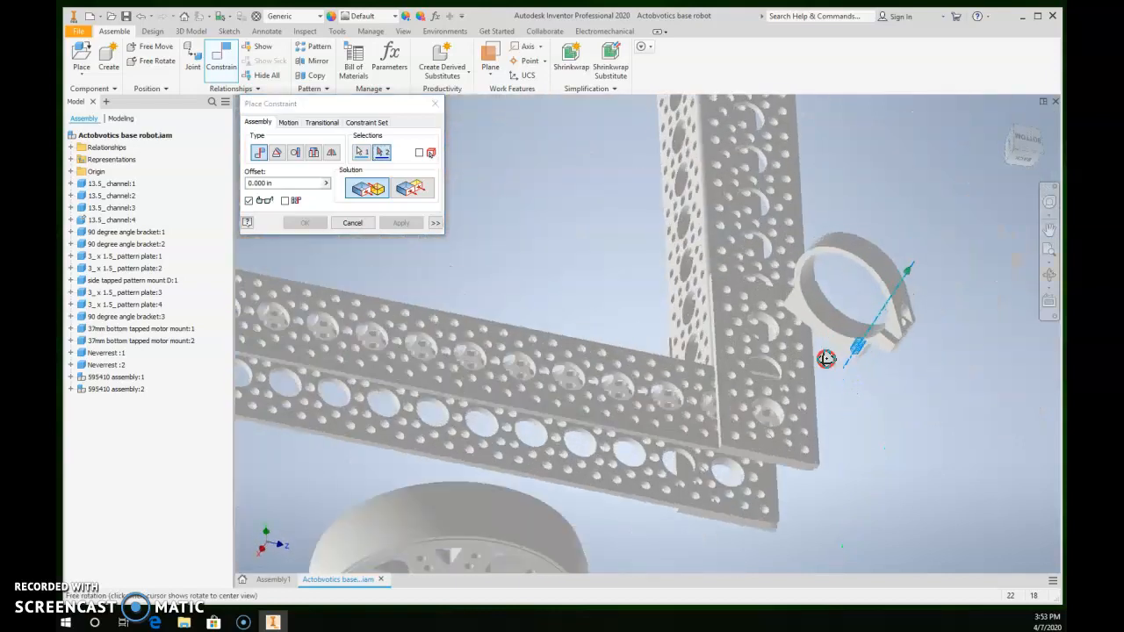
scroll(826, 373, "down", 5)
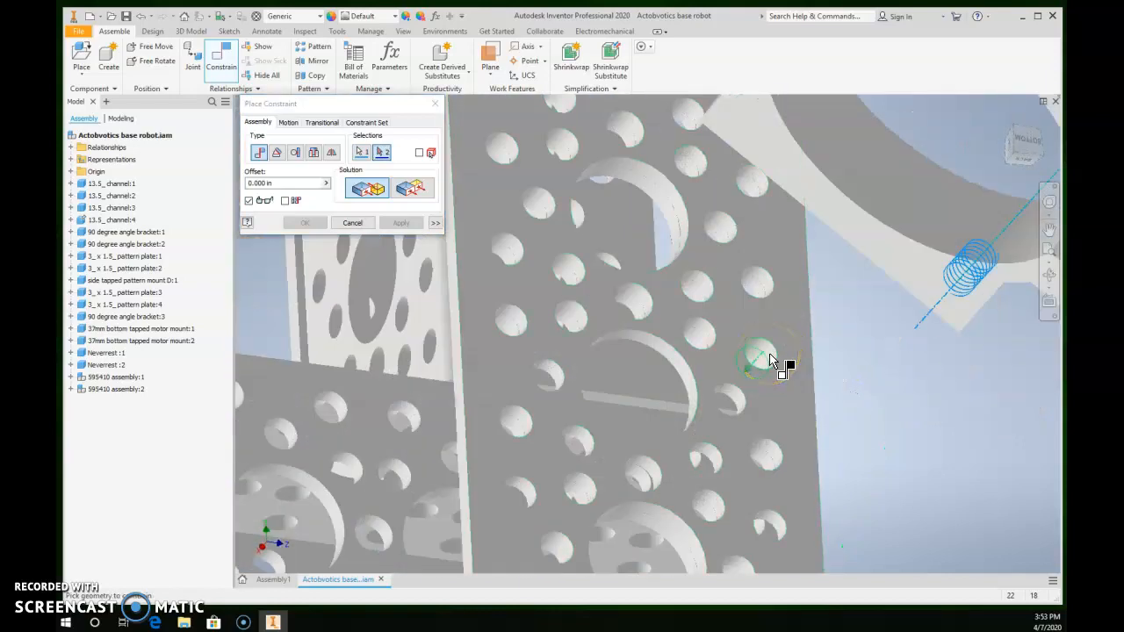
left_click(769, 358)
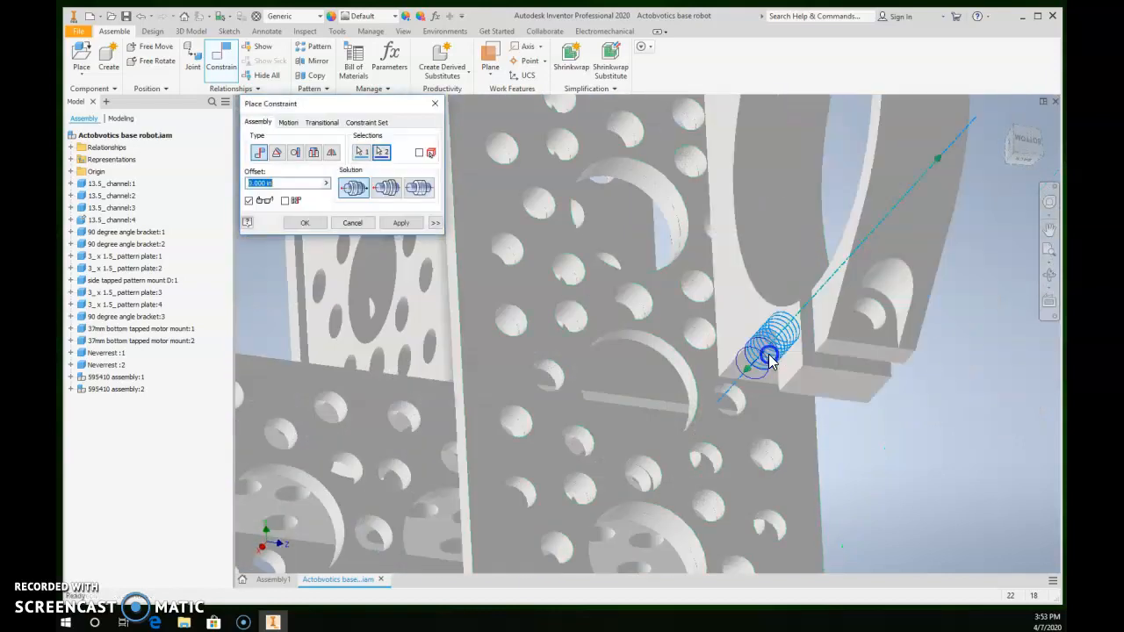
left_click(397, 224)
left_click(434, 102)
Check whether the constrained motor mount still moves and examine the frame's other corners for the second mount's location
scroll(808, 369, "up", 8)
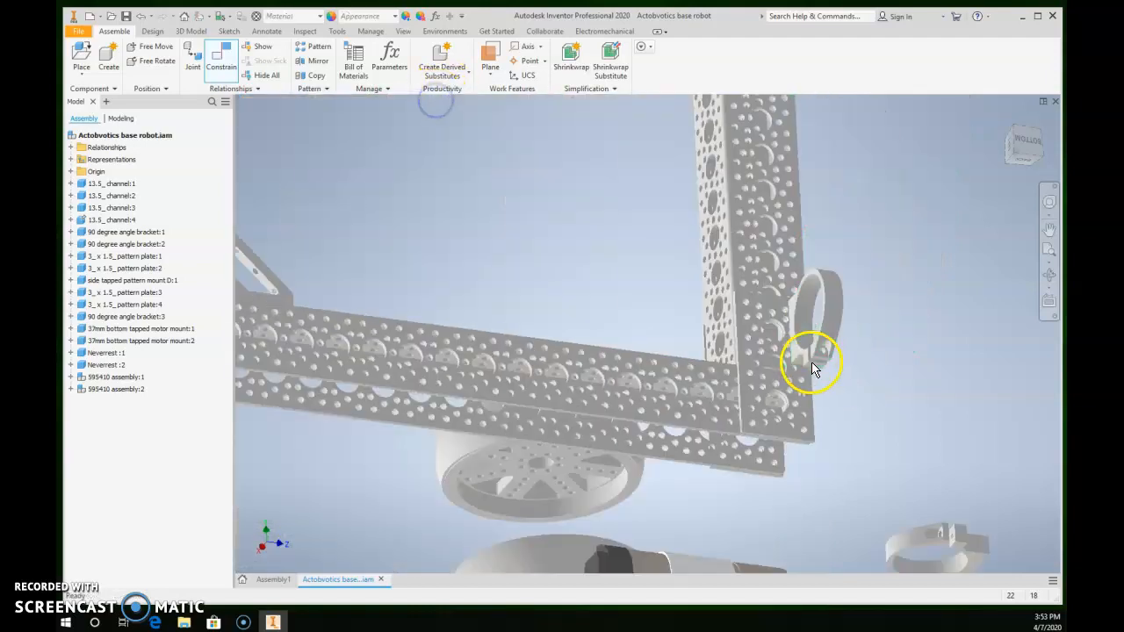
left_click_drag(820, 378, 849, 360)
middle_click_drag(818, 350, 799, 412, "shift")
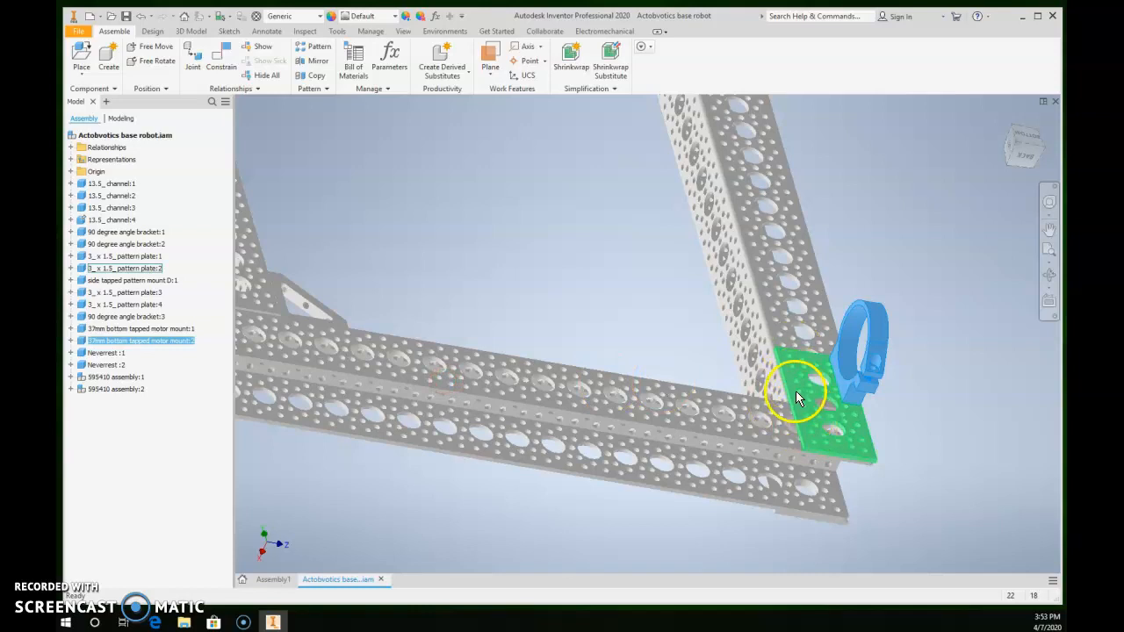
middle_click_drag(794, 394, 848, 592)
middle_click_drag(555, 210, 637, 140)
middle_click_drag(744, 374, 778, 271)
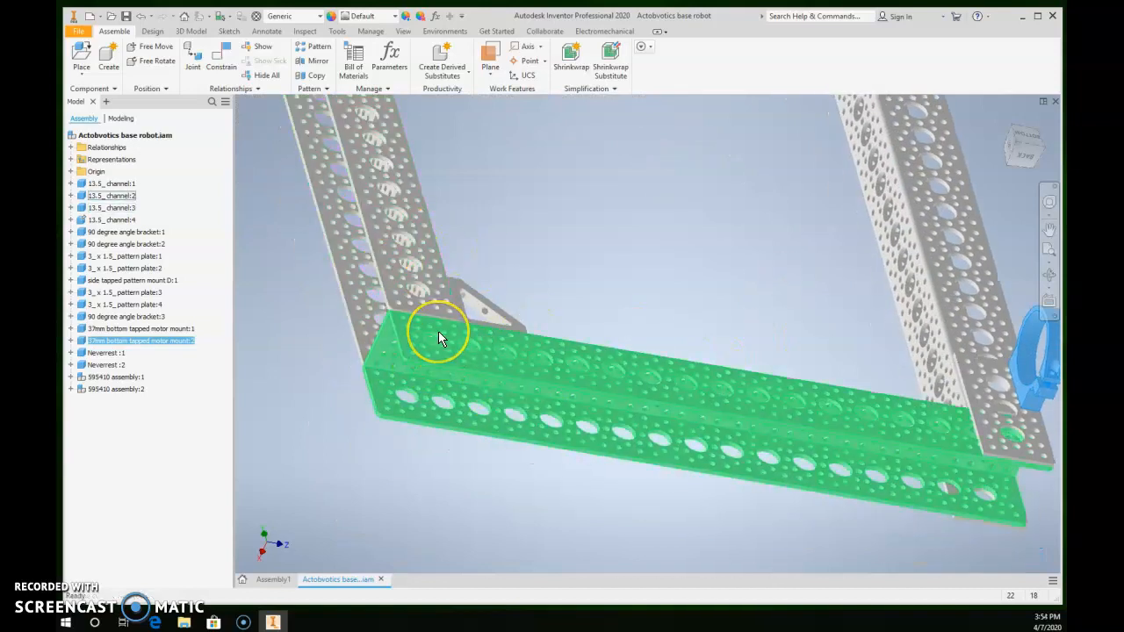
middle_click_drag(671, 360, 659, 579)
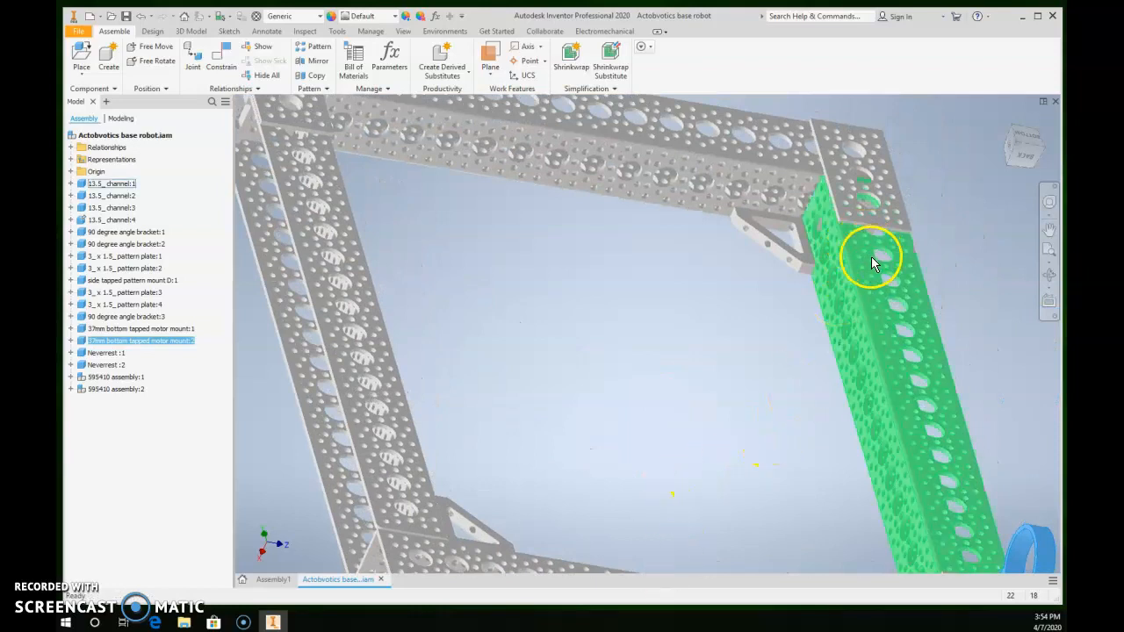
key("F6")
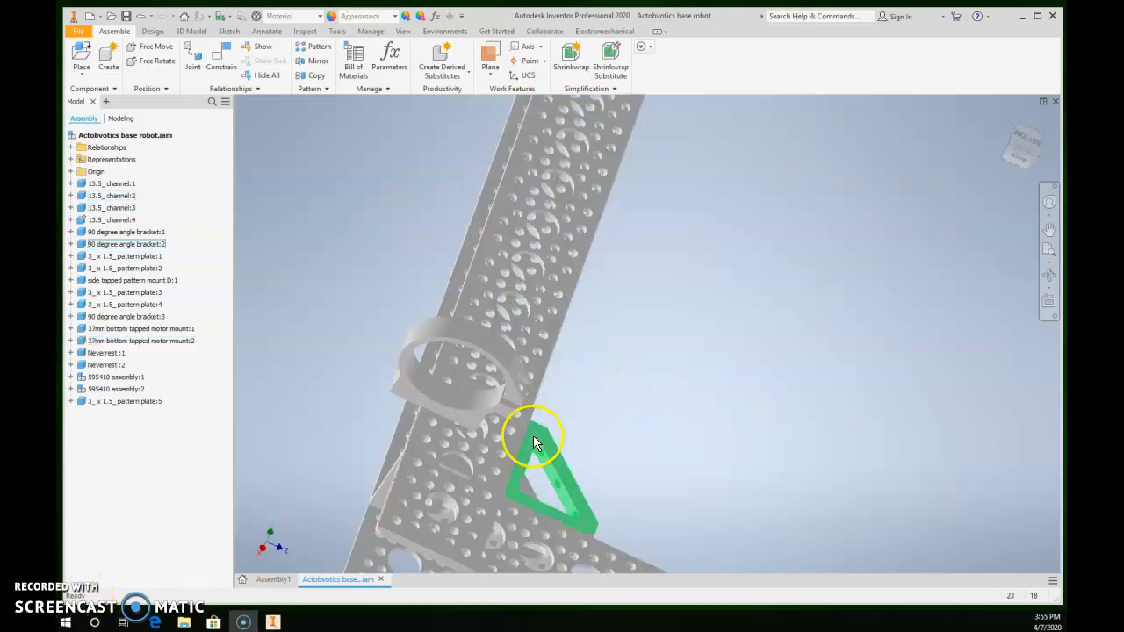
Examine the corner holding the other motor mount and the added 3 x 1.5 pattern plate from several angles
scroll(587, 481, "up", 2)
scroll(617, 475, "down", 3)
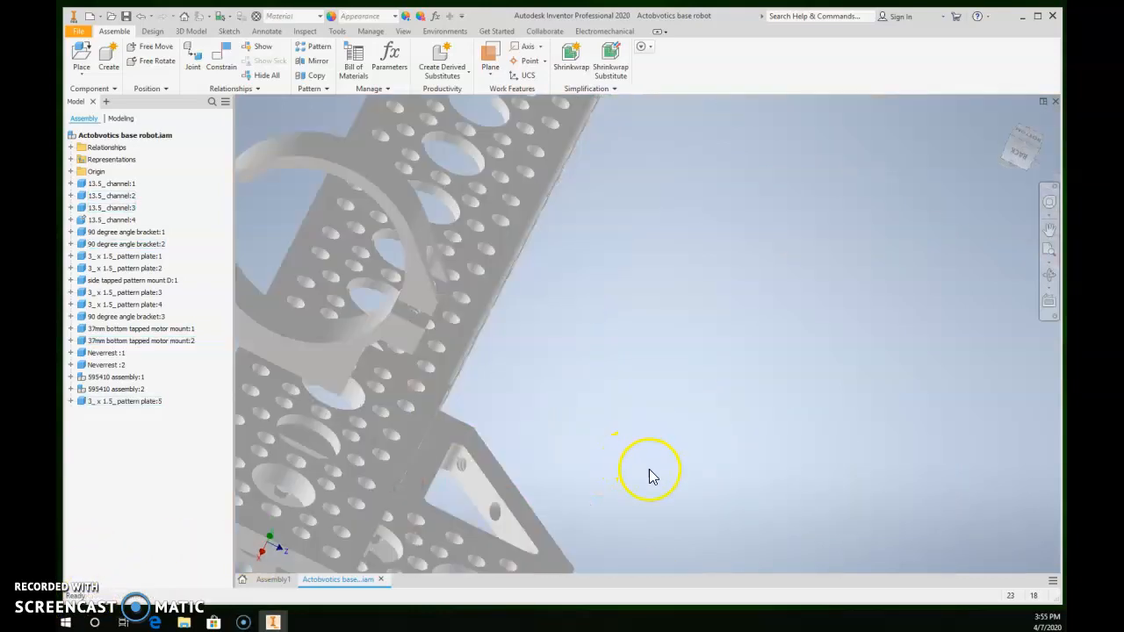
scroll(668, 483, "up", 8)
middle_click_drag(670, 484, 620, 409)
scroll(608, 419, "down", 5)
scroll(656, 423, "up", 4)
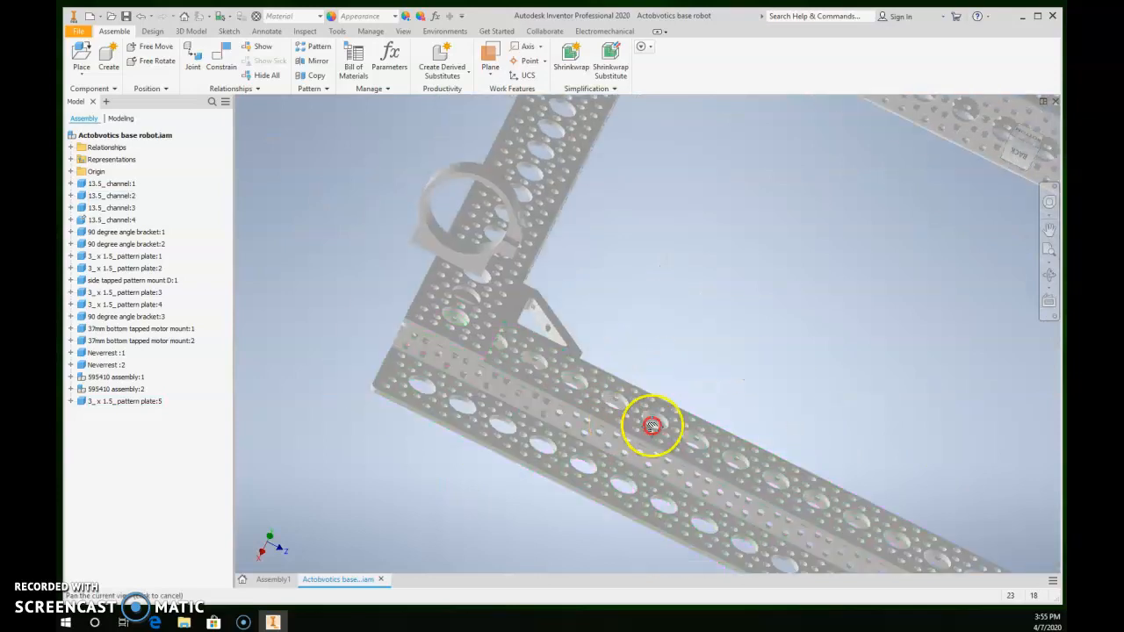
scroll(547, 339, "down", 3)
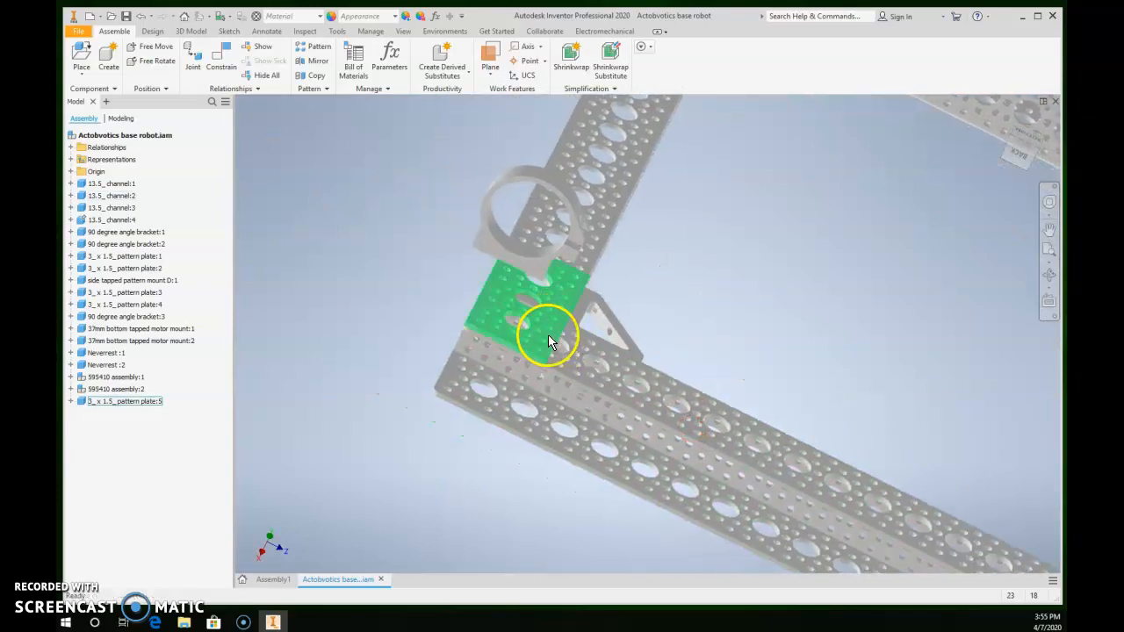
mouse_move(560, 349)
middle_mouse_down("shift")
mouse_move(564, 328)
mouse_move(579, 344)
middle_mouse_up("shift")
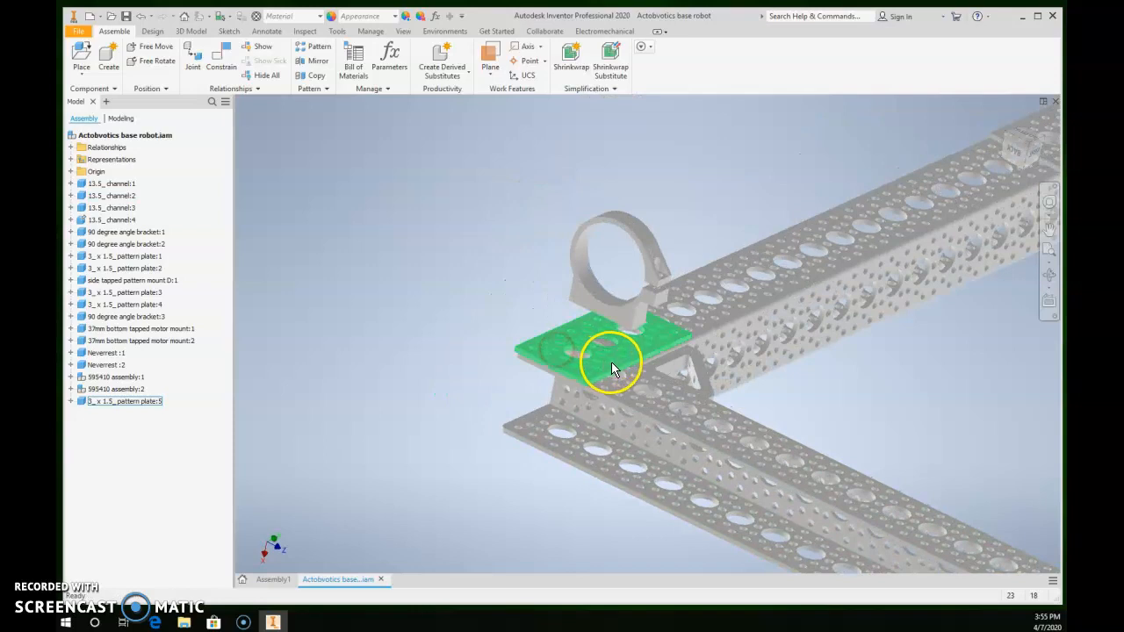
Shift the other motor mount across its corner pattern plate toward the frame's outer corner
left_click_drag(636, 322, 605, 360)
left_click_drag(621, 285, 611, 321)
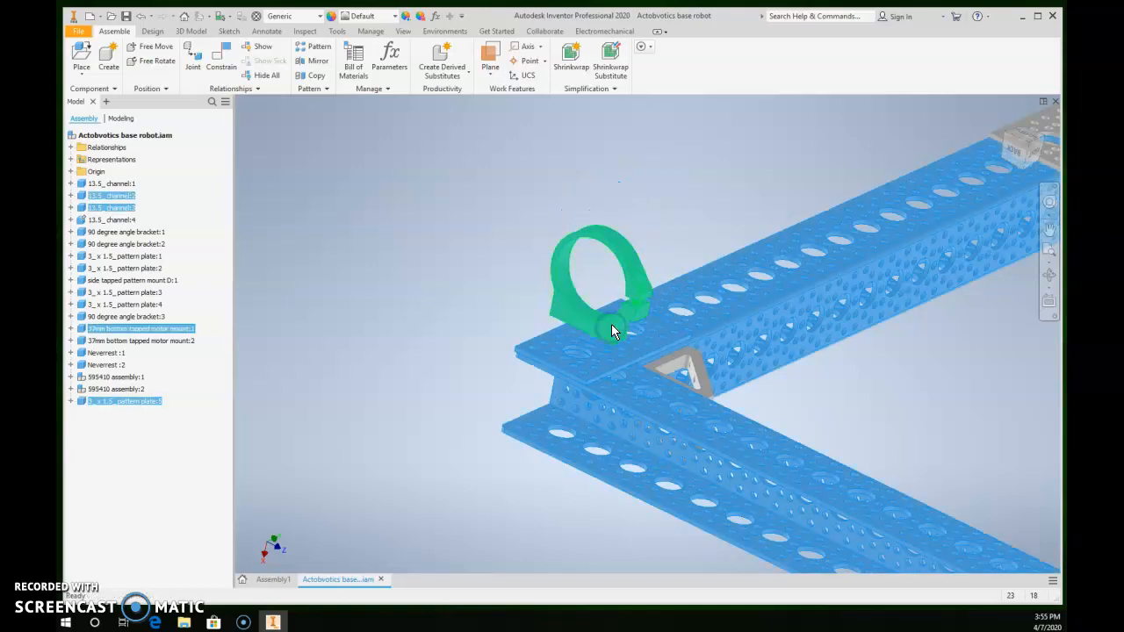
key("Escape")
Mate the second motor mount's base screw hole axis with the corner hole of the 3 x 1.5 pattern plate beneath it
key("c")
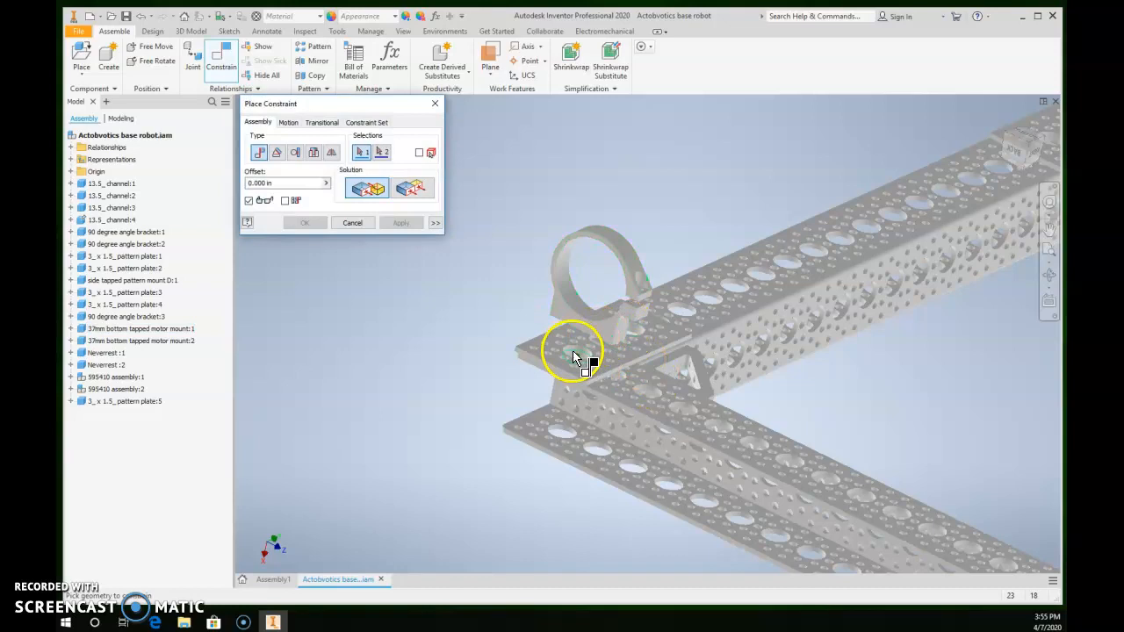
scroll(797, 403, "up", 3)
middle_click_drag(797, 403, 661, 359)
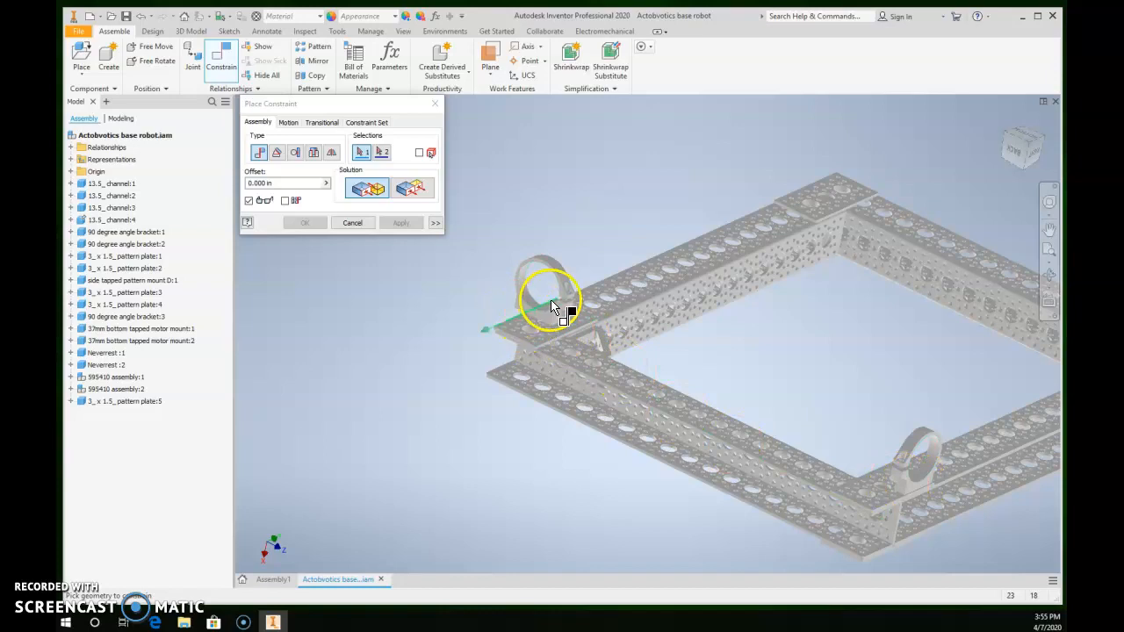
middle_click_drag(504, 334, 594, 313, "shift")
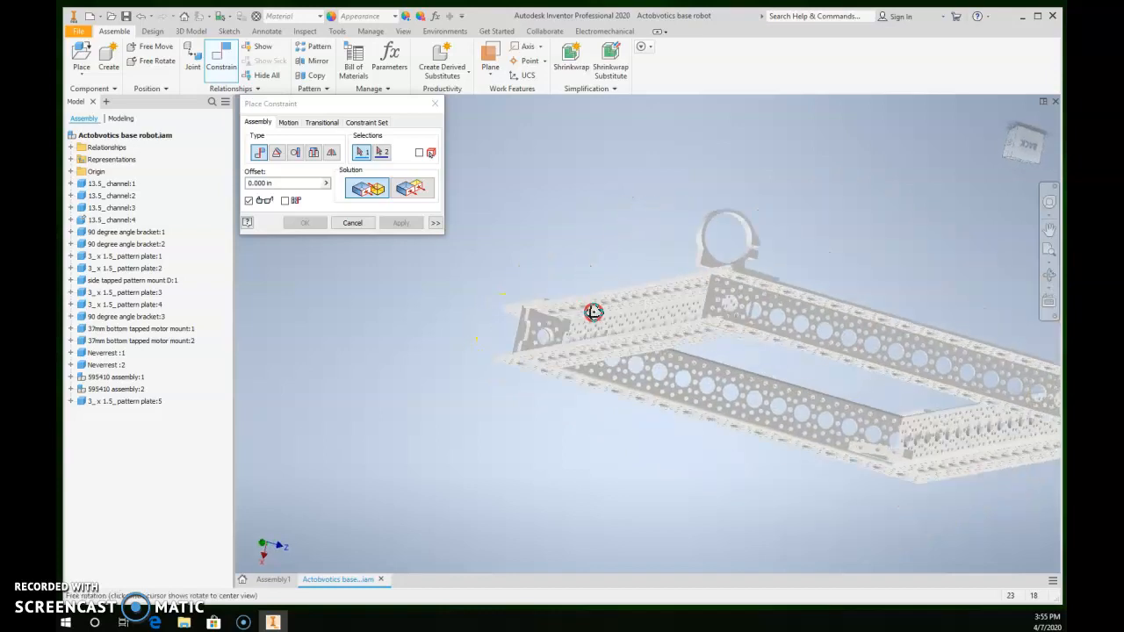
scroll(702, 263, "up", 5)
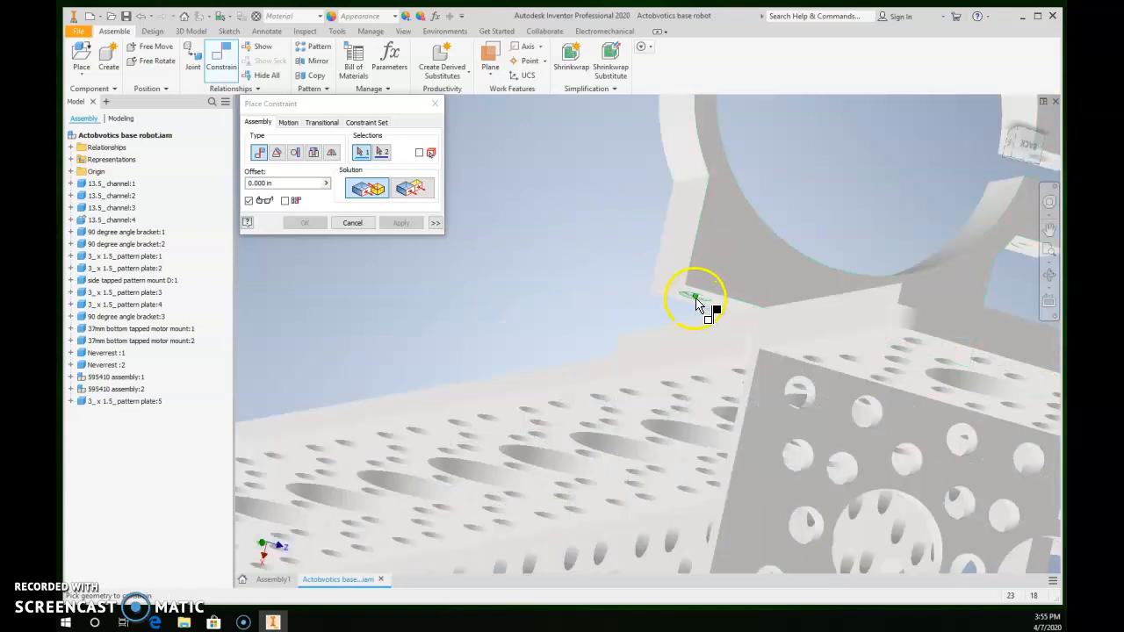
scroll(698, 305, "up", 4)
left_click(700, 306)
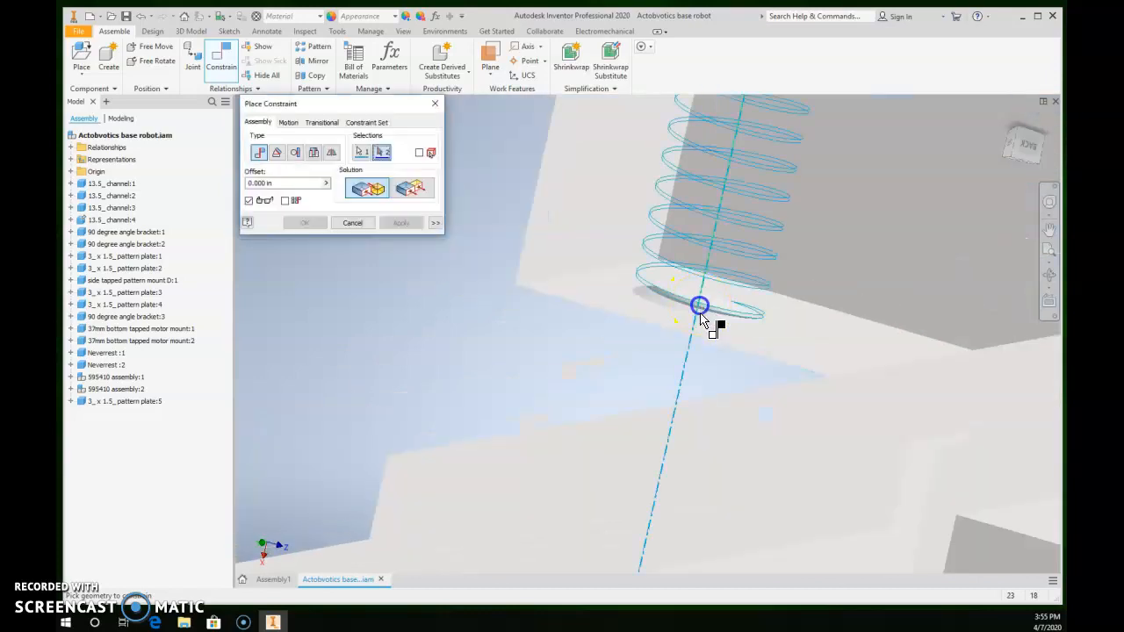
scroll(700, 308, "down", 4)
mouse_move(700, 336)
middle_mouse_down("shift")
mouse_move(664, 359)
mouse_move(662, 349)
middle_mouse_up("shift")
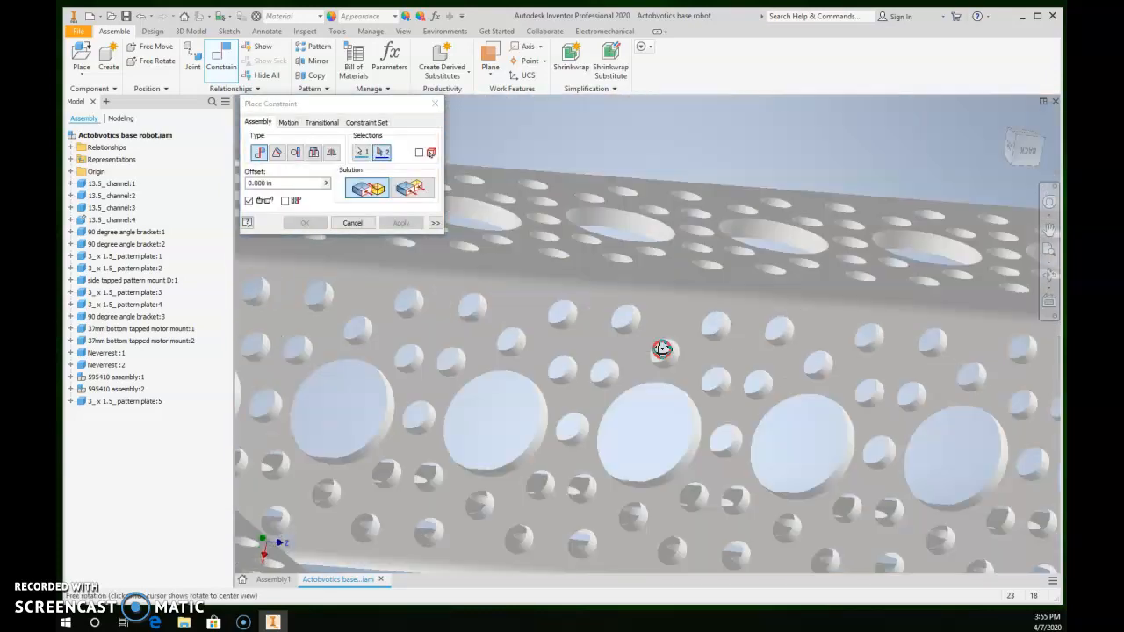
middle_click_drag(443, 317, 905, 427)
middle_click_drag(641, 385, 649, 391)
mouse_move(421, 366)
middle_mouse_down()
mouse_move(688, 401)
mouse_move(662, 397)
mouse_move(494, 282)
middle_mouse_up()
scroll(525, 351, "up", 2)
scroll(653, 395, "down", 6)
scroll(669, 402, "down", 2)
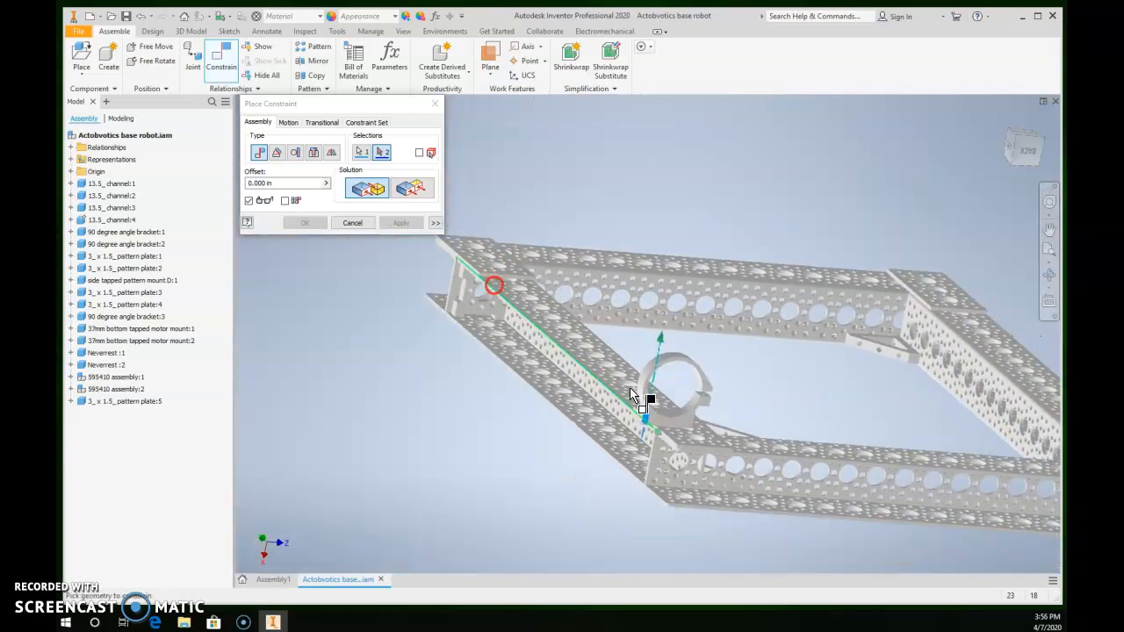
middle_click_drag(576, 376, 583, 408, "shift")
middle_click_drag(688, 463, 627, 326)
middle_click_drag(557, 376, 573, 407, "shift")
scroll(659, 452, "up", 4)
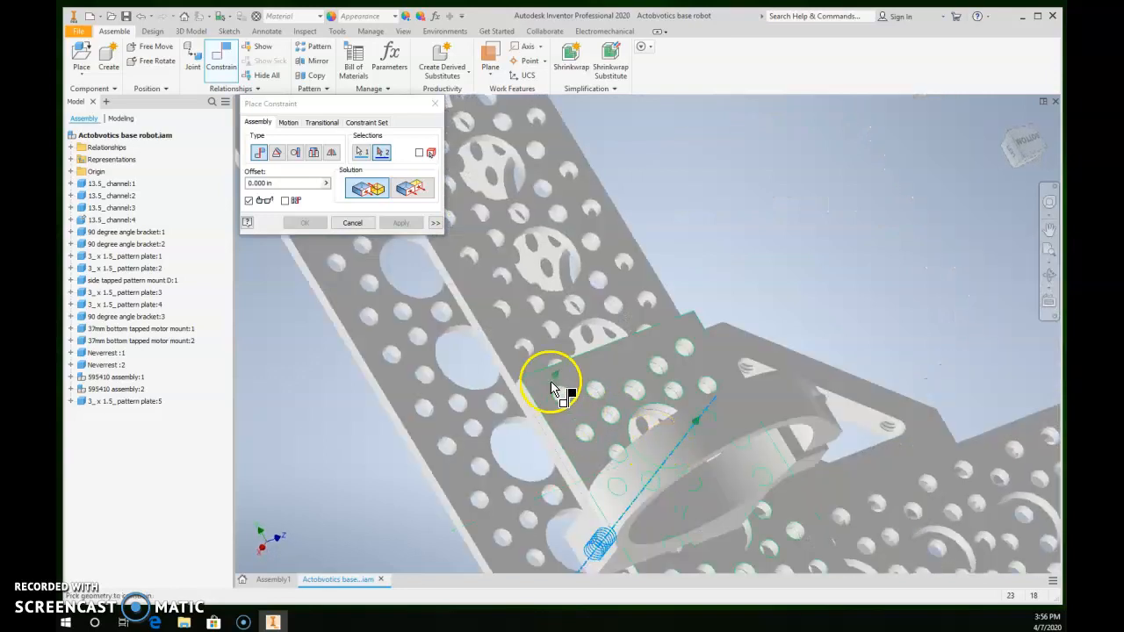
scroll(563, 400, "up", 5)
left_click(571, 393)
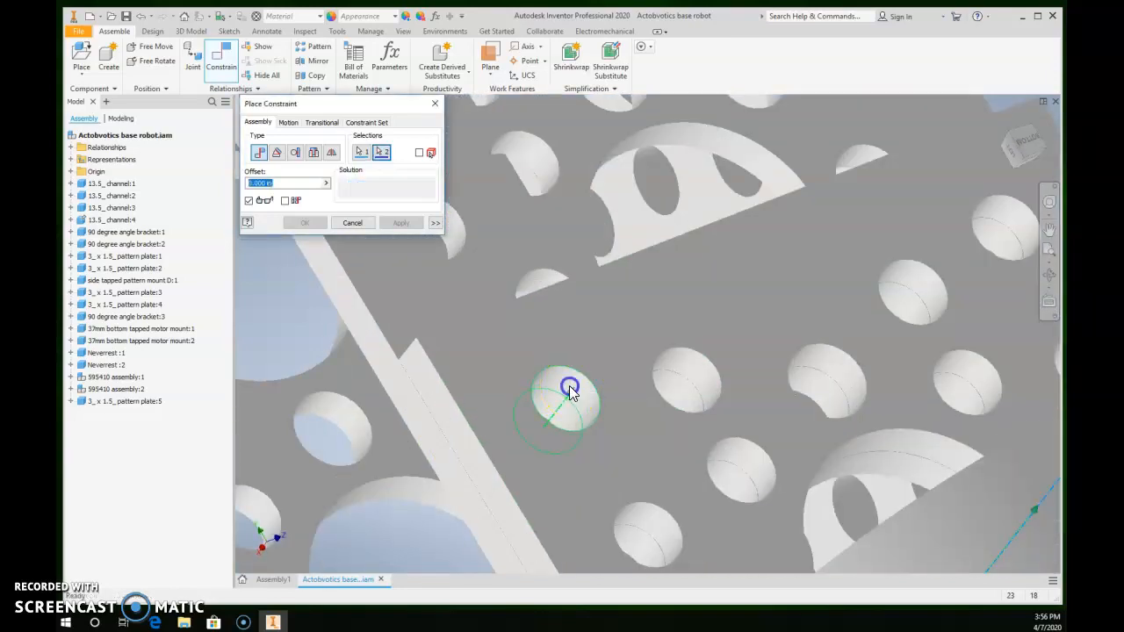
left_click(401, 223)
scroll(535, 264, "down", 5)
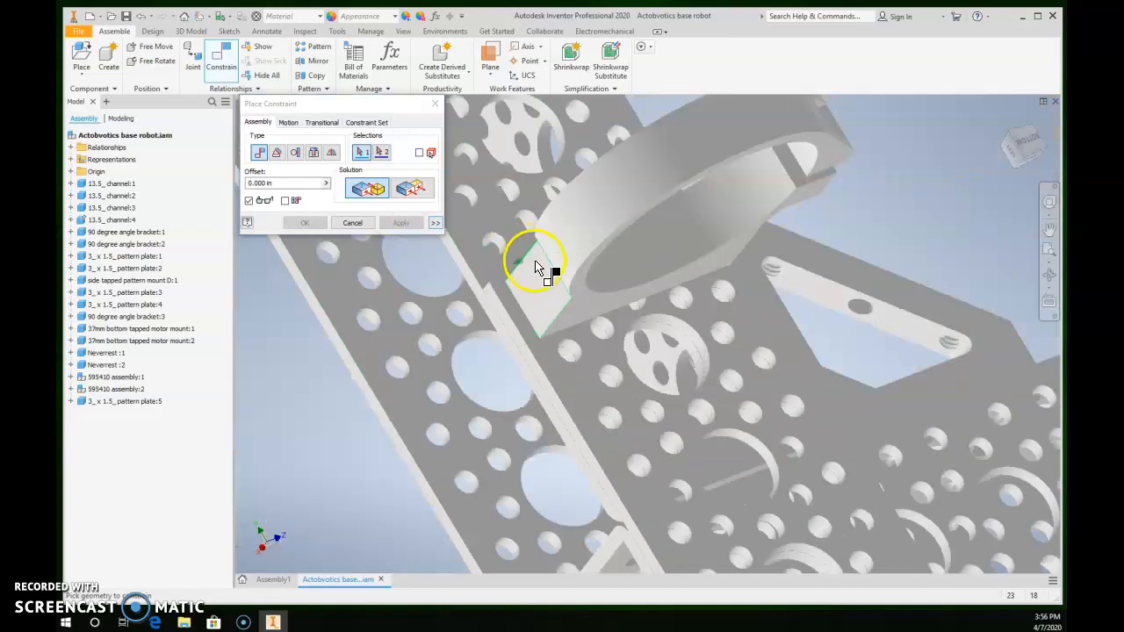
key("Escape")
Swing the motor mount around its mated hole and mate its other base screw hole with the matching hole near the plate's outer edge
left_click_drag(632, 271, 542, 384)
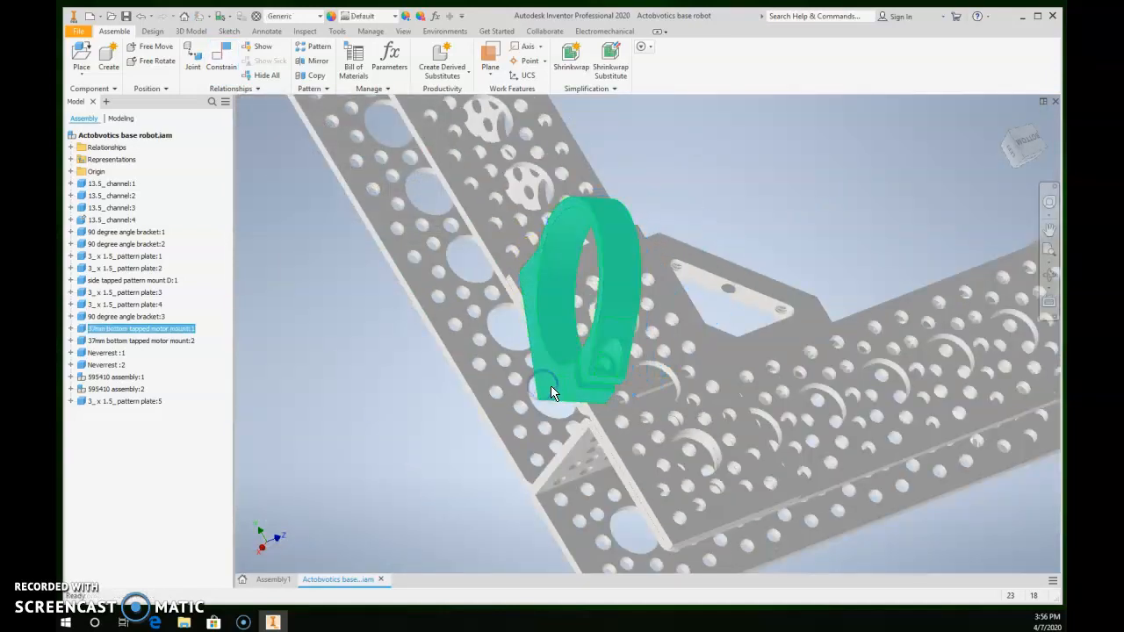
key("c")
middle_click_drag(560, 433, 582, 335, "shift")
scroll(615, 143, "up", 2)
left_click(612, 155)
middle_click_drag(657, 171, 615, 306, "shift")
scroll(682, 325, "up", 4)
left_click(727, 323)
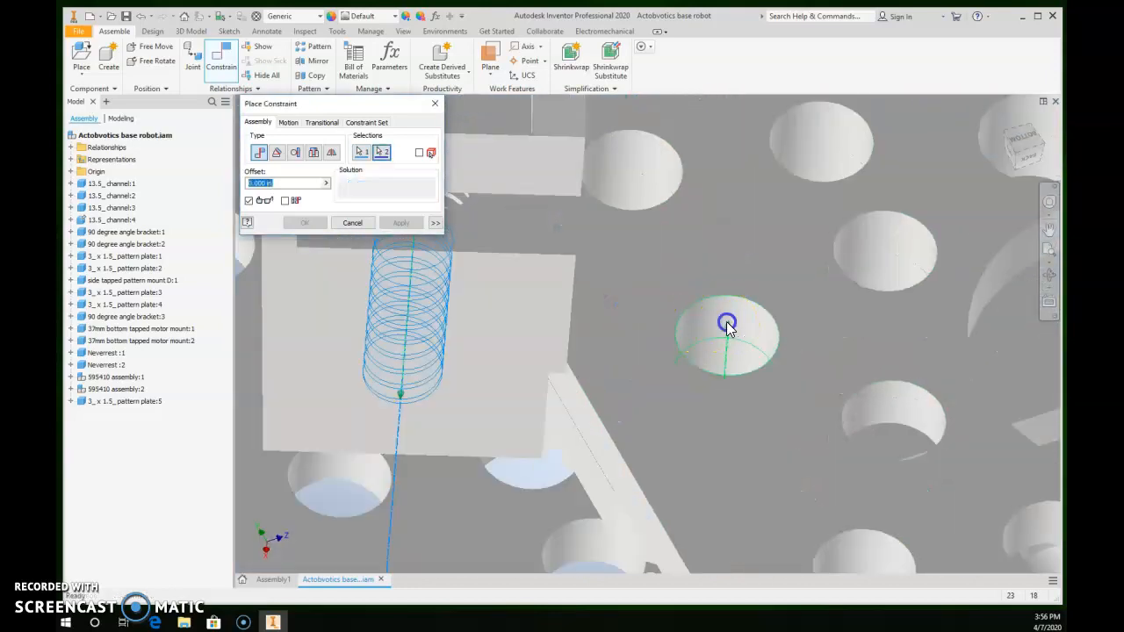
left_click(401, 222)
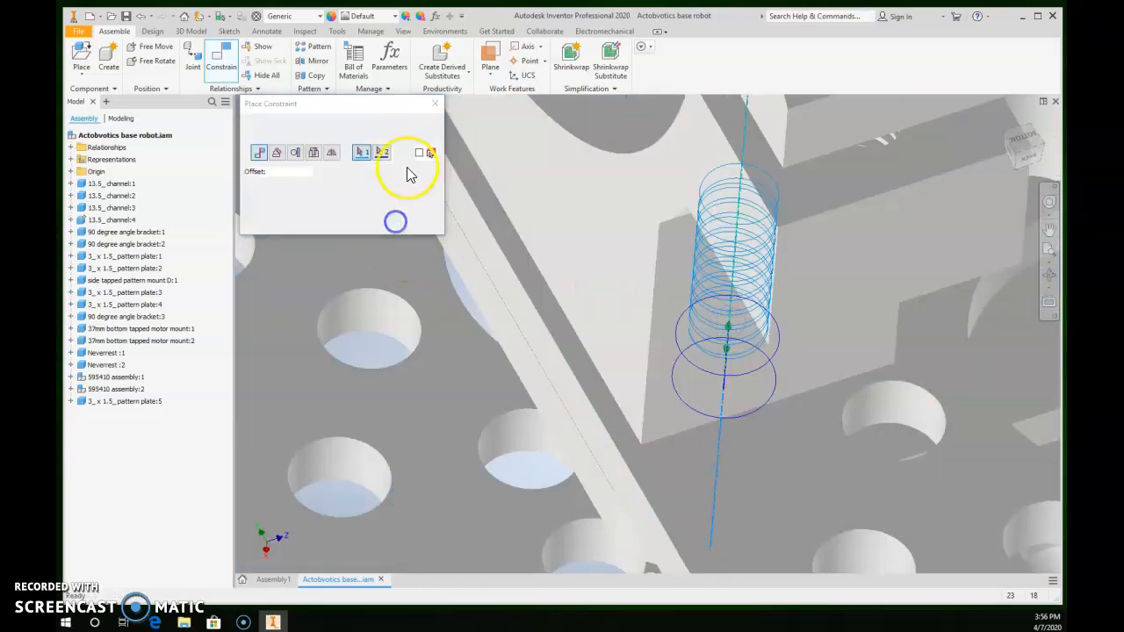
left_click(434, 104)
Mate the first Neverrest motor's axis with this mount's bore, using the Opposed solution so the shaft points out of the frame
scroll(647, 304, "down", 6)
middle_click_drag(647, 301, 408, 335)
scroll(443, 301, "up", 3)
scroll(442, 301, "down", 7)
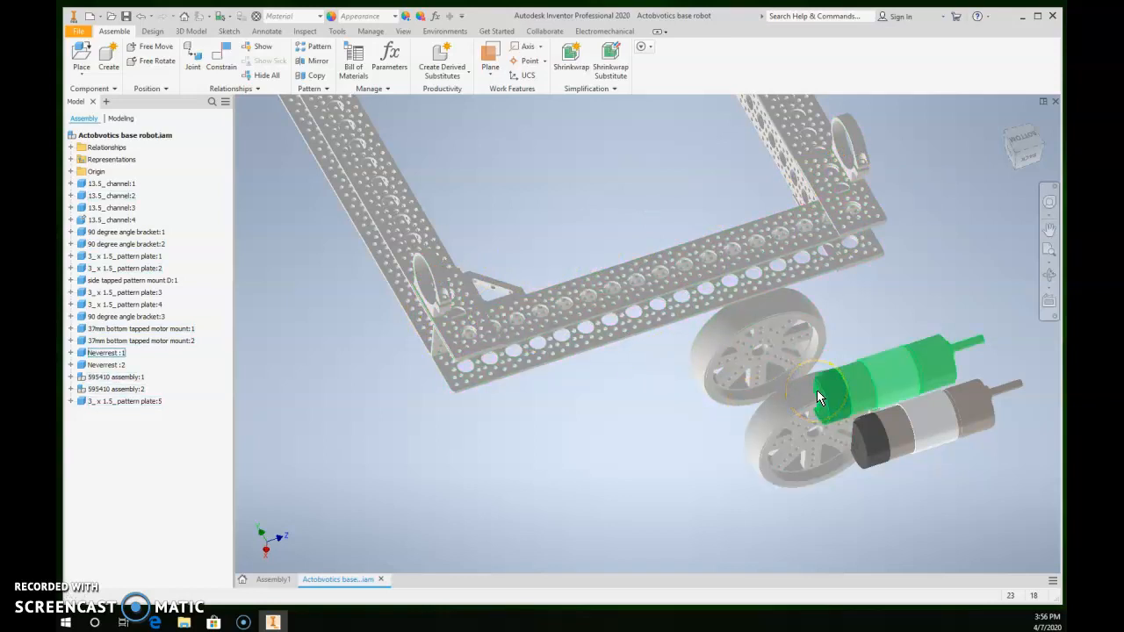
key("c")
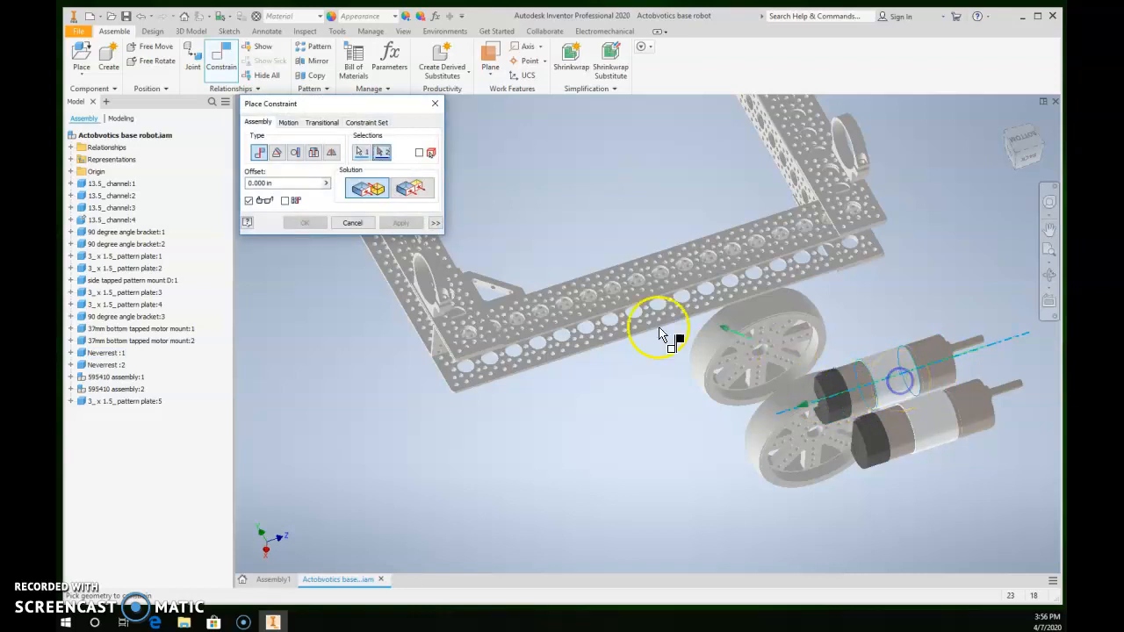
scroll(369, 250, "up", 5)
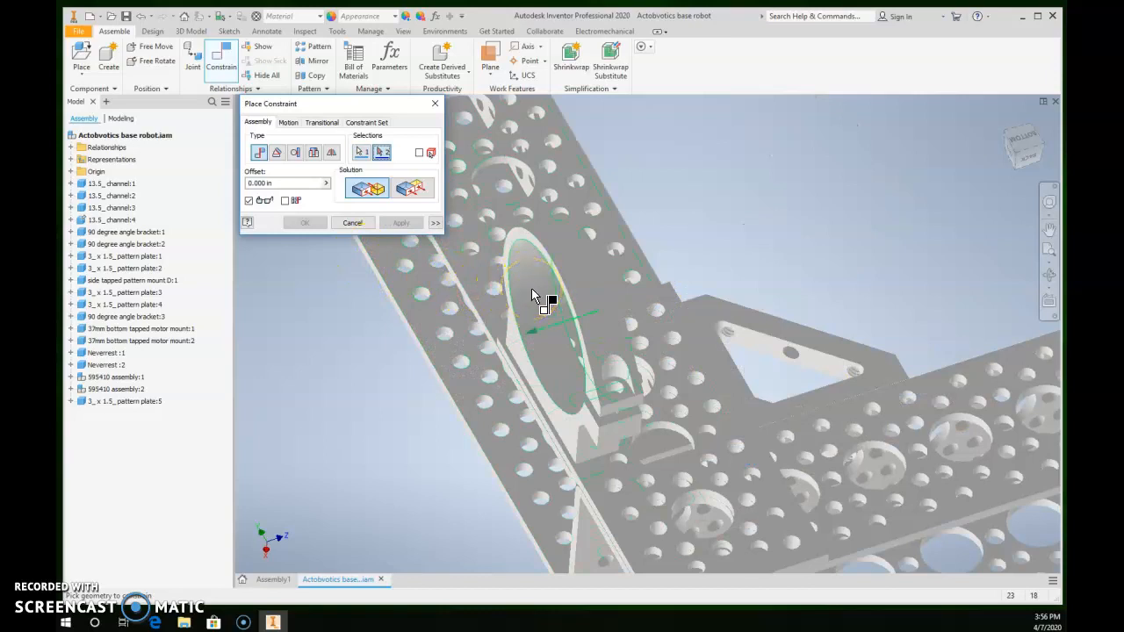
left_click(531, 294)
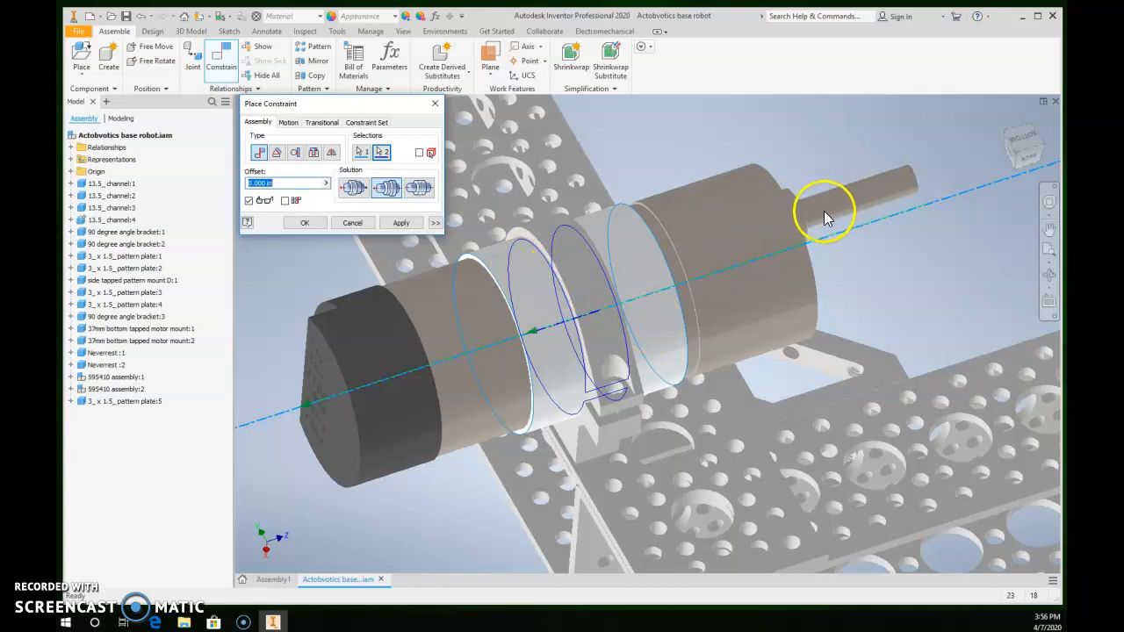
scroll(884, 263, "down", 5)
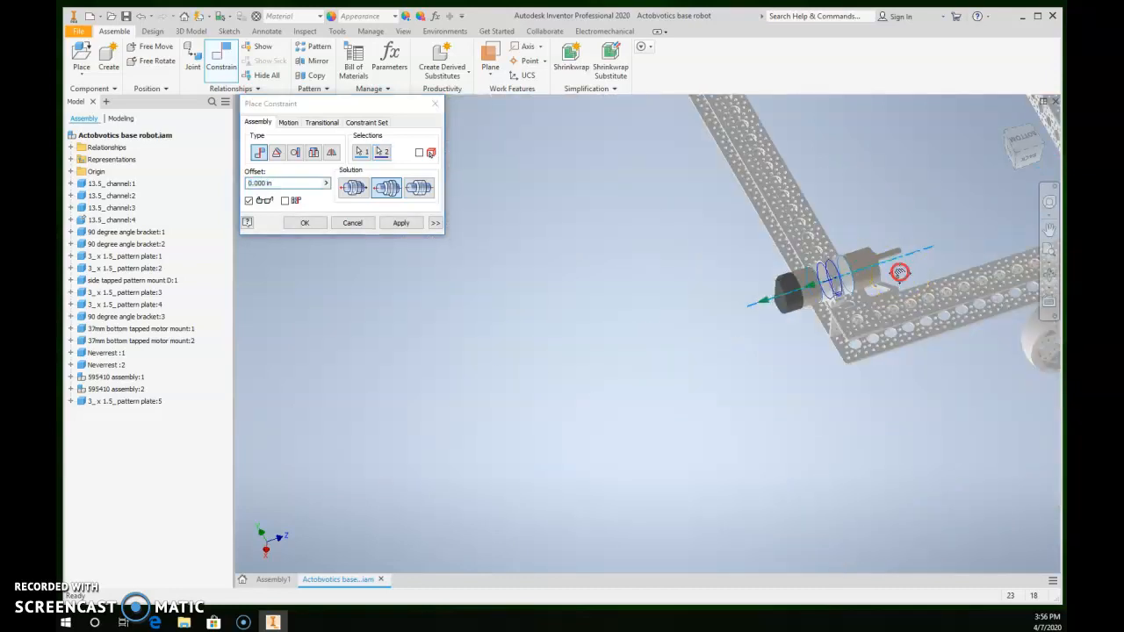
middle_click_drag(890, 264, 661, 338)
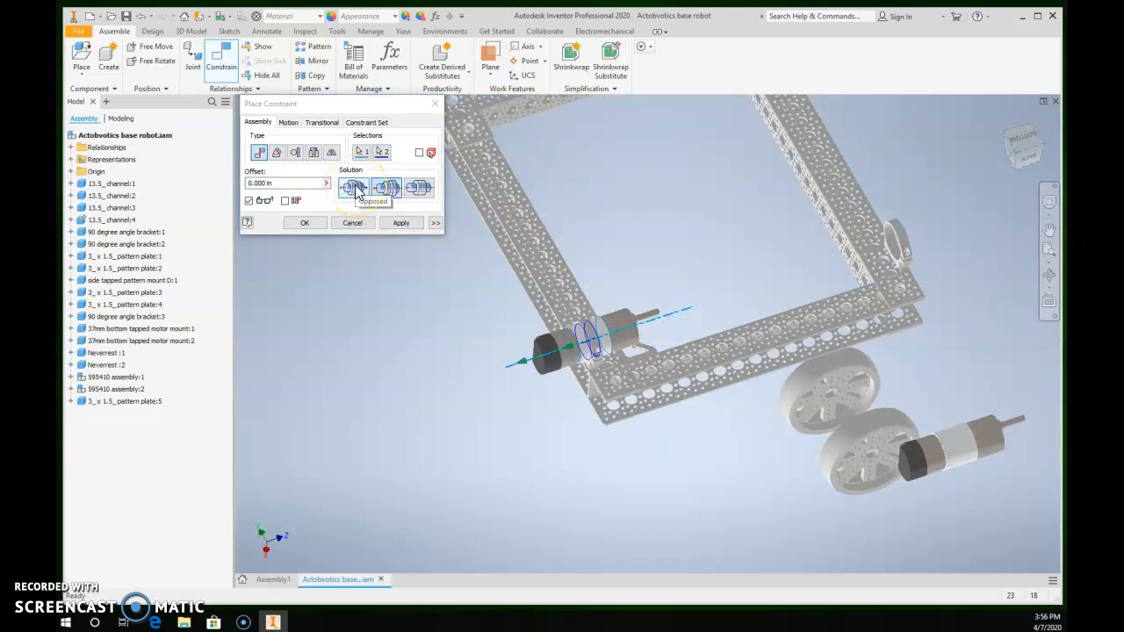
left_click(355, 188)
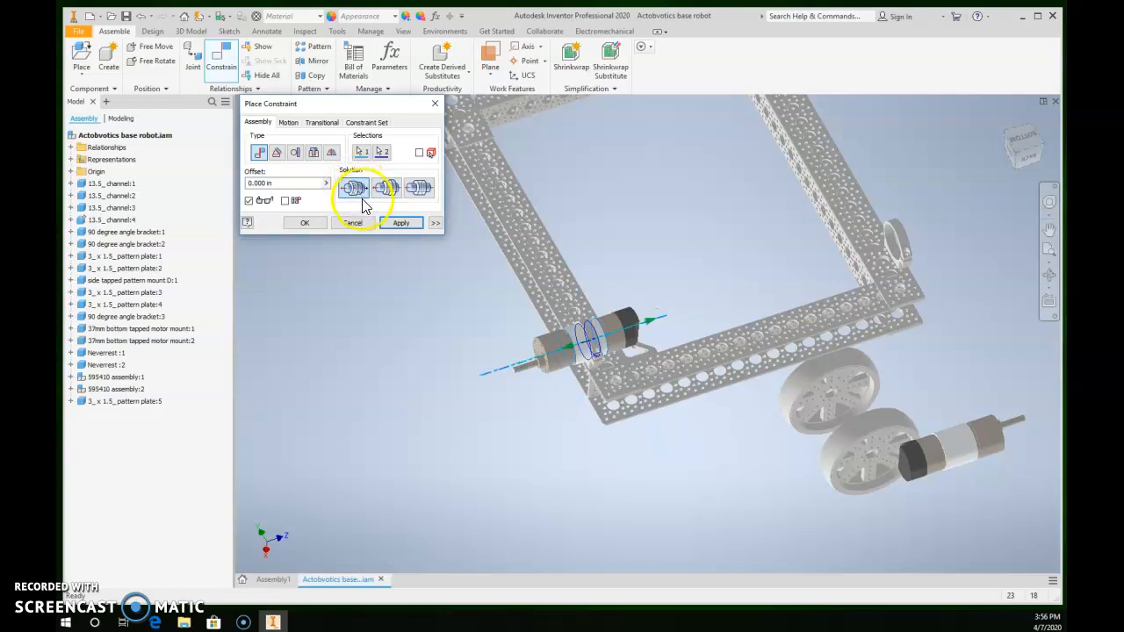
left_click(399, 223)
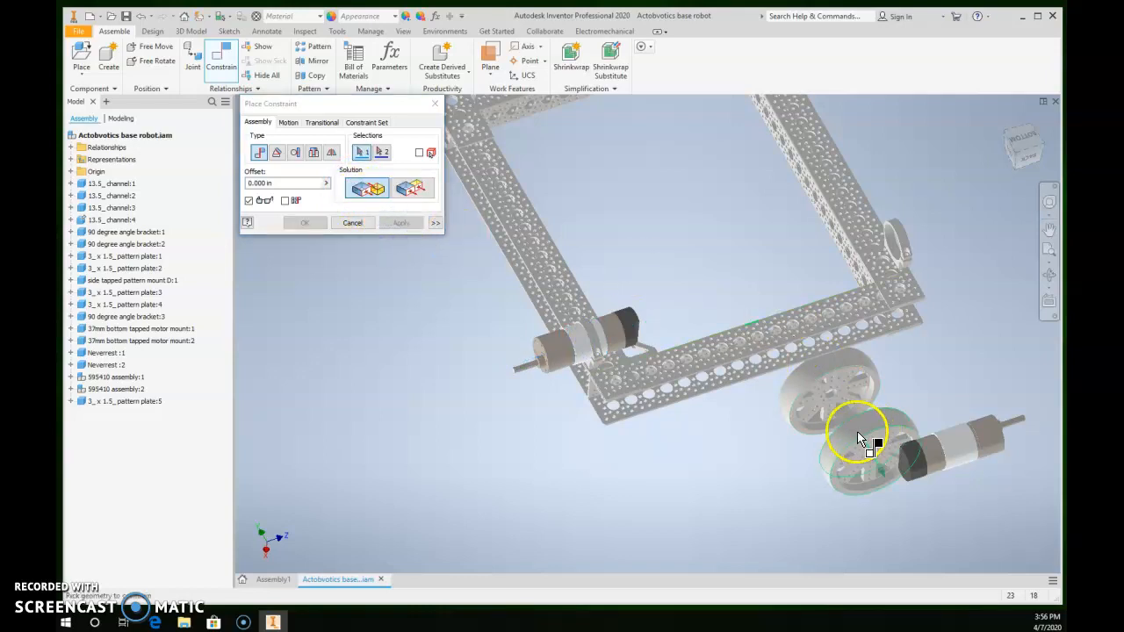
Mate the second Neverrest motor's axis with the bore of the motor mount at the opposite corner, using the Aligned solution
left_click(967, 458)
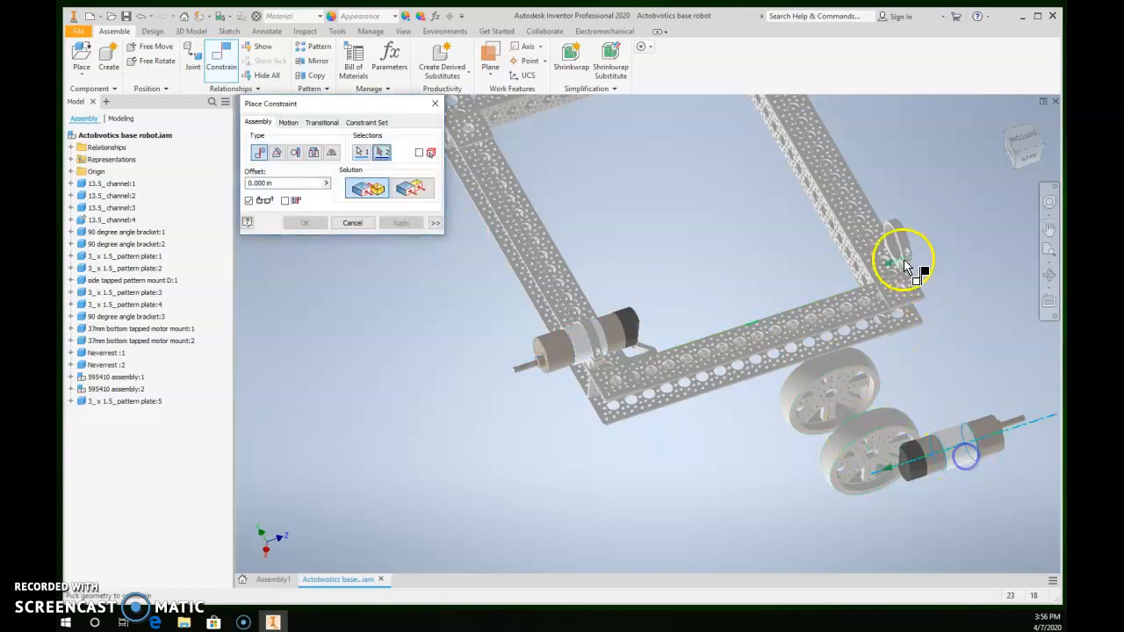
scroll(890, 243, "down", 5)
left_click(899, 243)
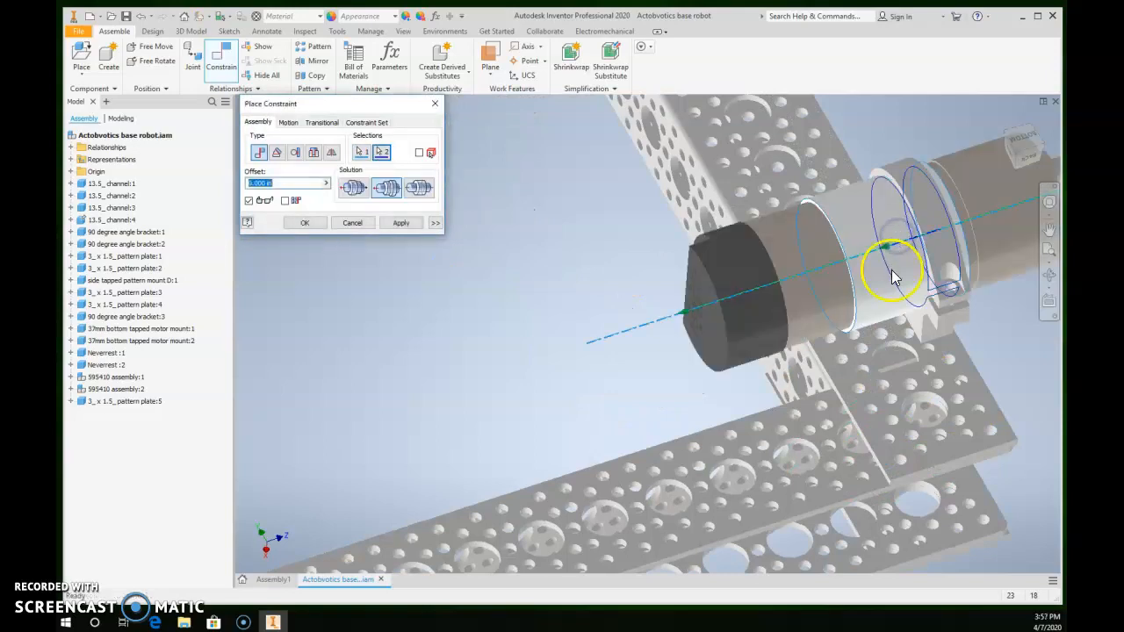
scroll(892, 278, "up", 5)
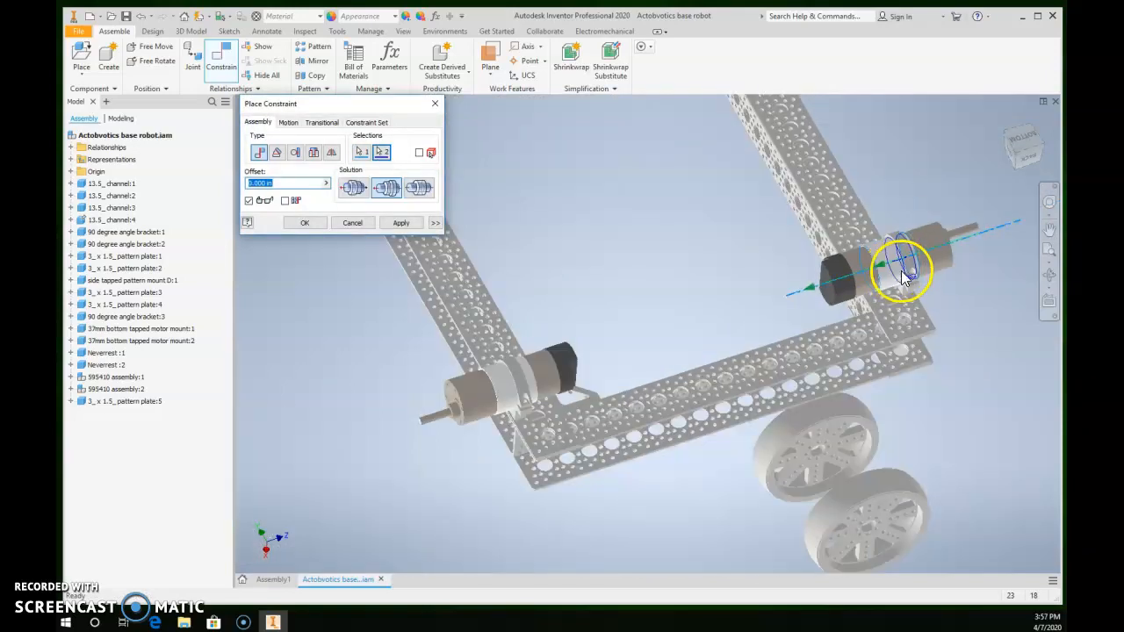
left_click(402, 224)
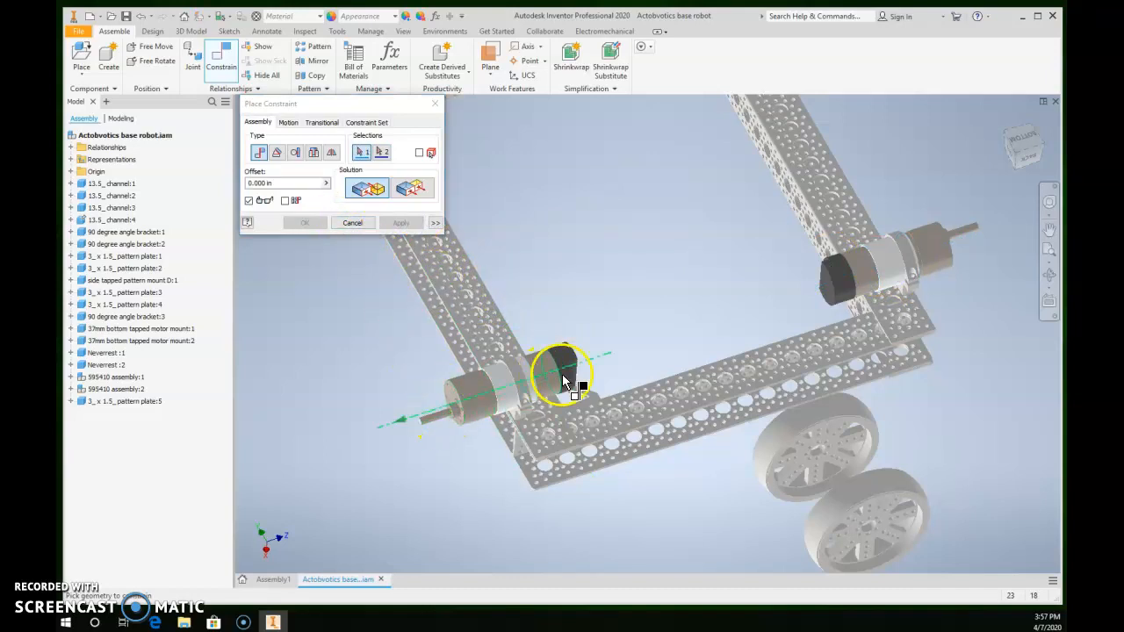
Add a Flush constraint between the first motor's shaft-end face and its mount's outer side face with an offset of -.5 in
left_click(411, 188)
middle_click_drag(446, 515, 503, 512, "shift")
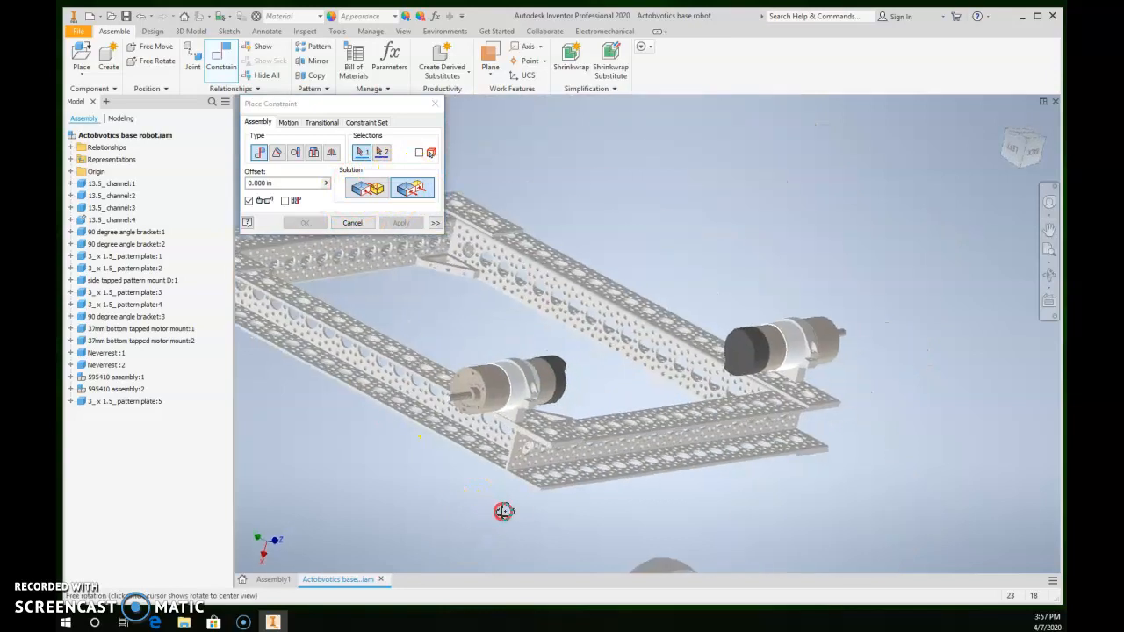
scroll(484, 373, "down", 5)
scroll(484, 374, "down", 2)
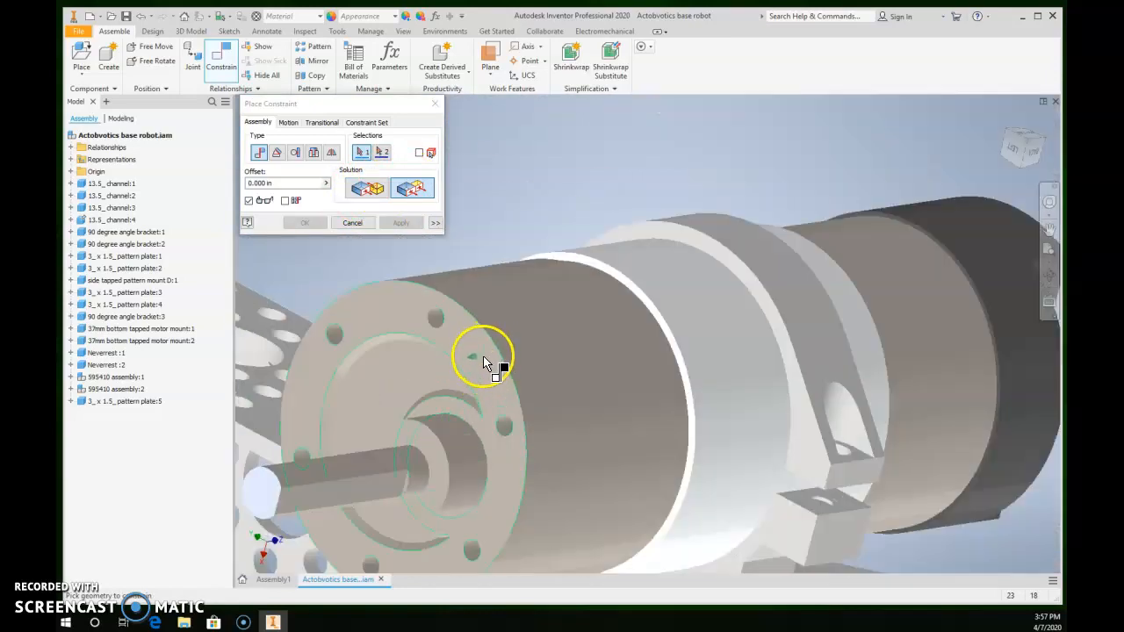
left_click(484, 362)
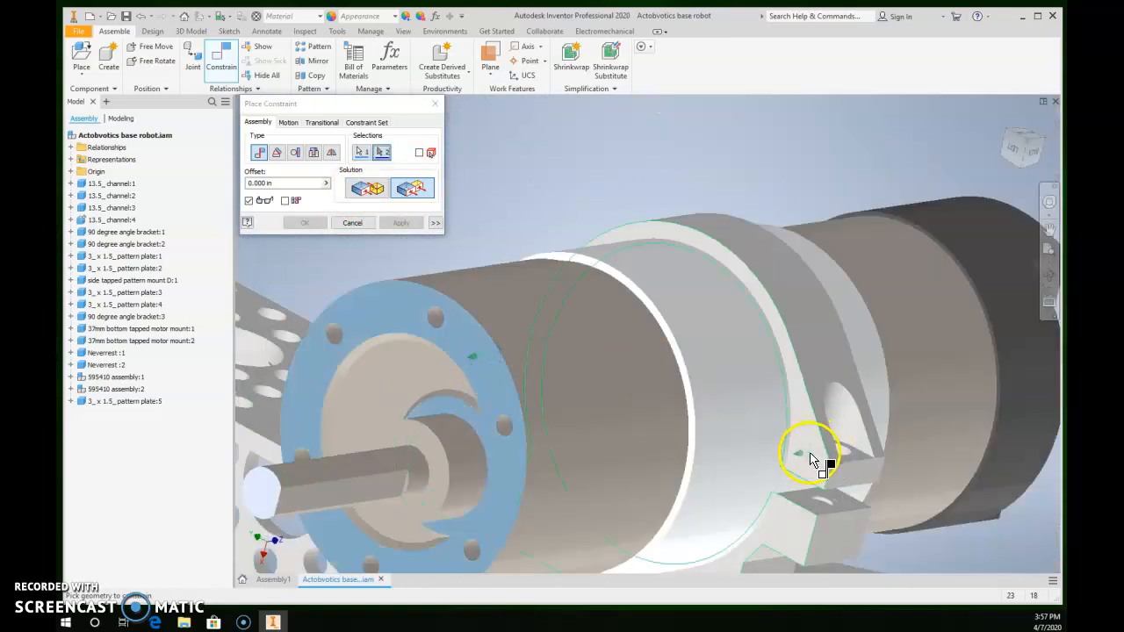
left_click(812, 460)
scroll(808, 451, "up", 2)
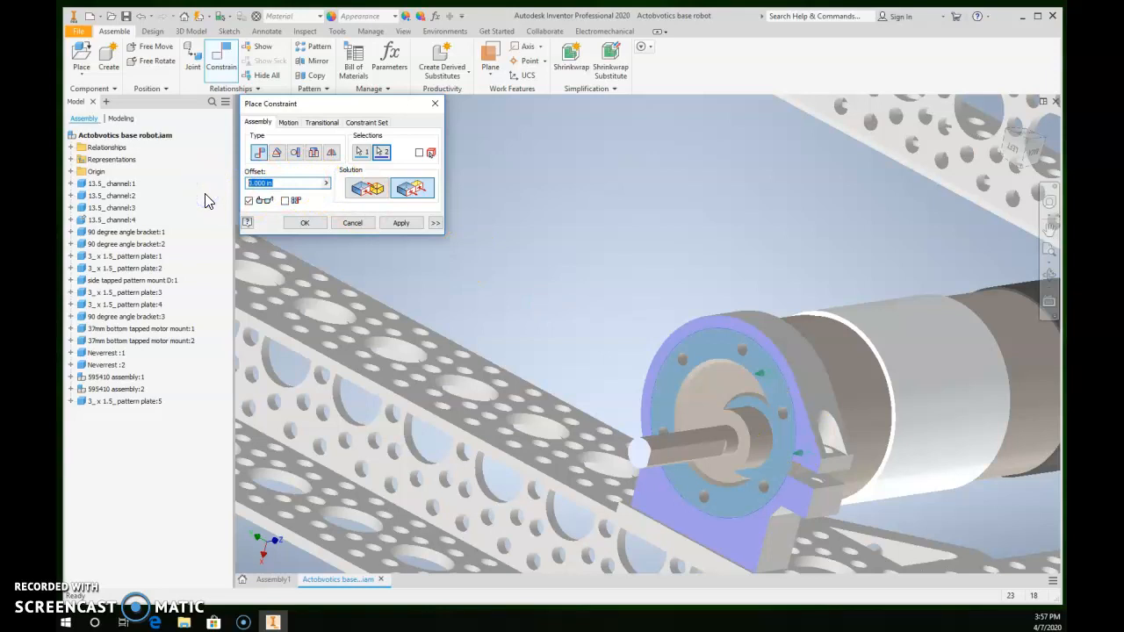
type(".5")
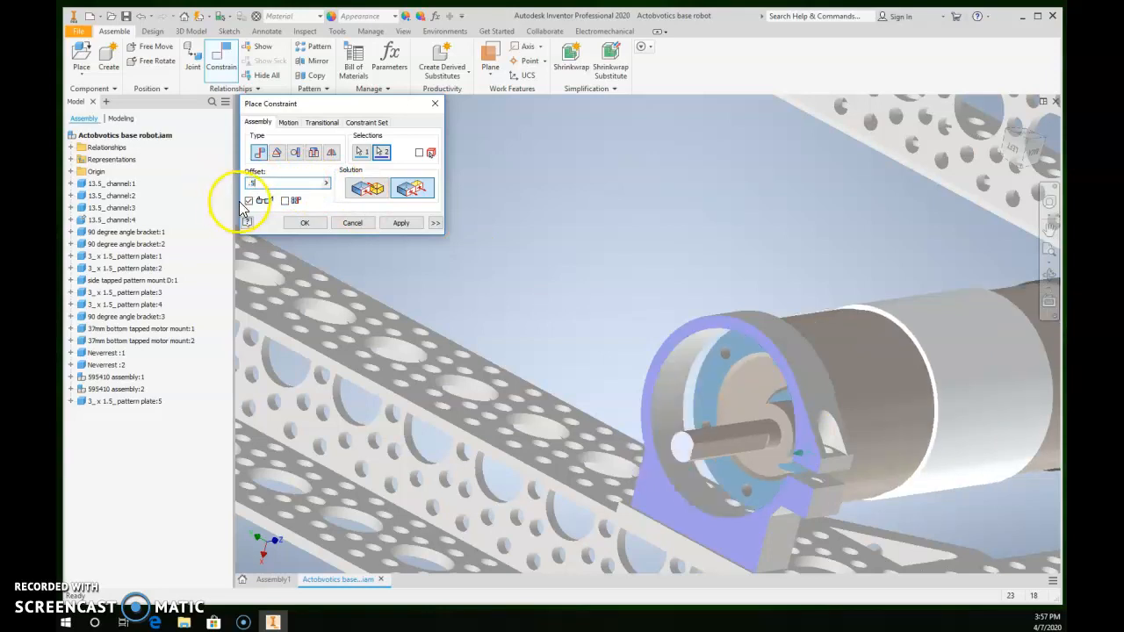
middle_click_drag(802, 378, 755, 381, "shift")
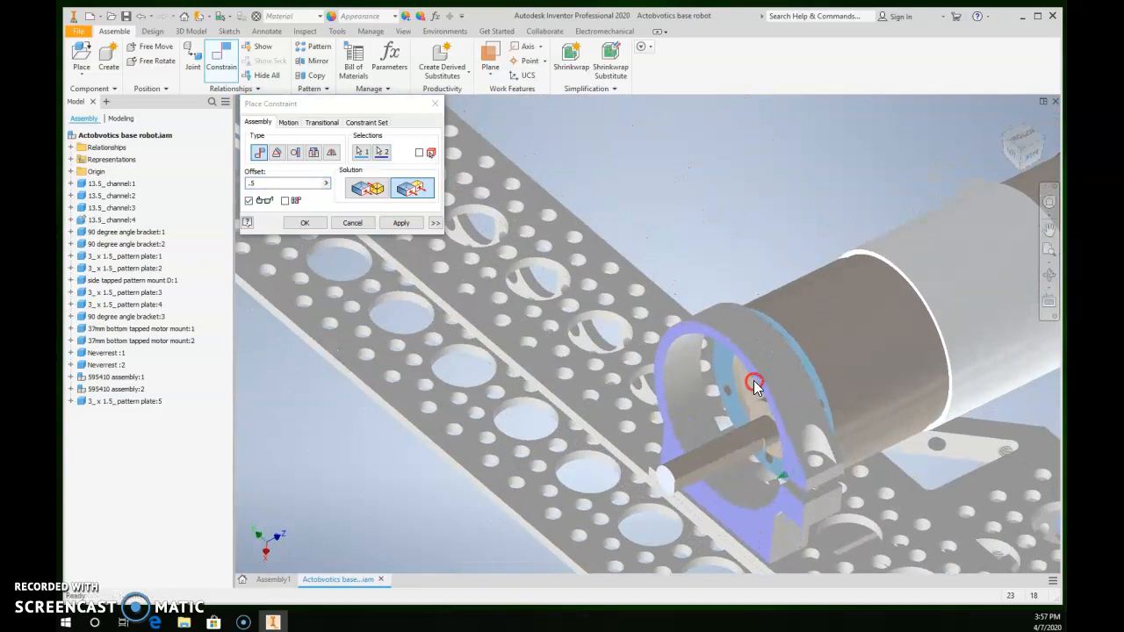
left_click(251, 182)
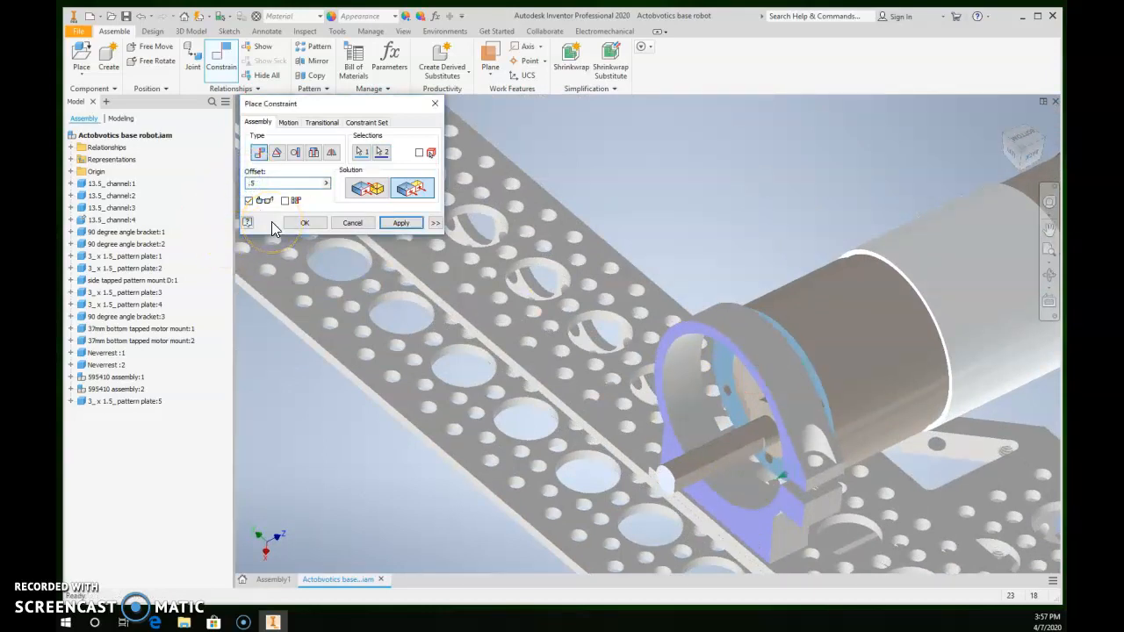
left_click(303, 224)
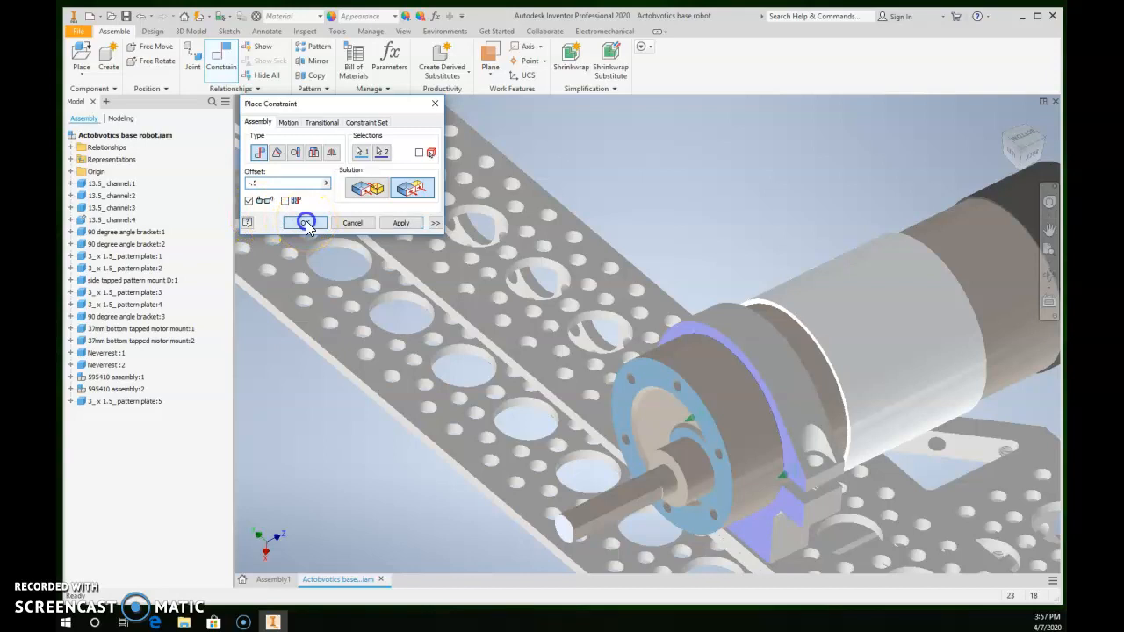
Add a Flush constraint between the second Neverrest motor's shaft-end face and its mount's outer side face with an offset of -.5 in
scroll(316, 227, "up", 4)
mouse_move(401, 255)
middle_mouse_down("shift")
mouse_move(393, 273)
mouse_move(400, 235)
middle_mouse_up("shift")
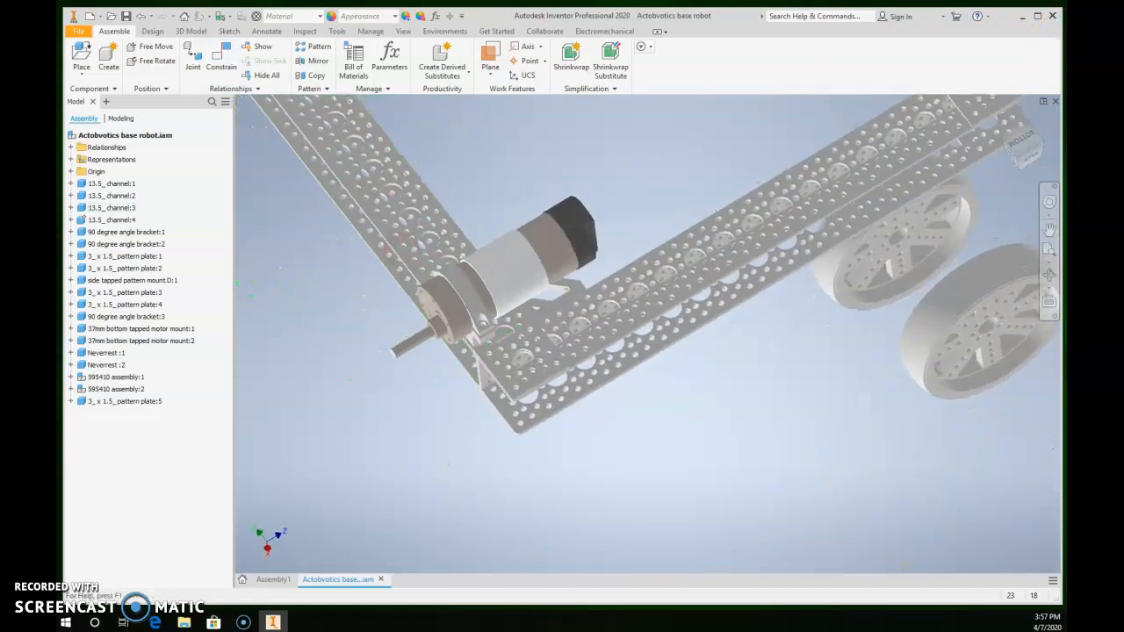
middle_click_drag(890, 220, 708, 411)
left_click_drag(767, 306, 747, 326)
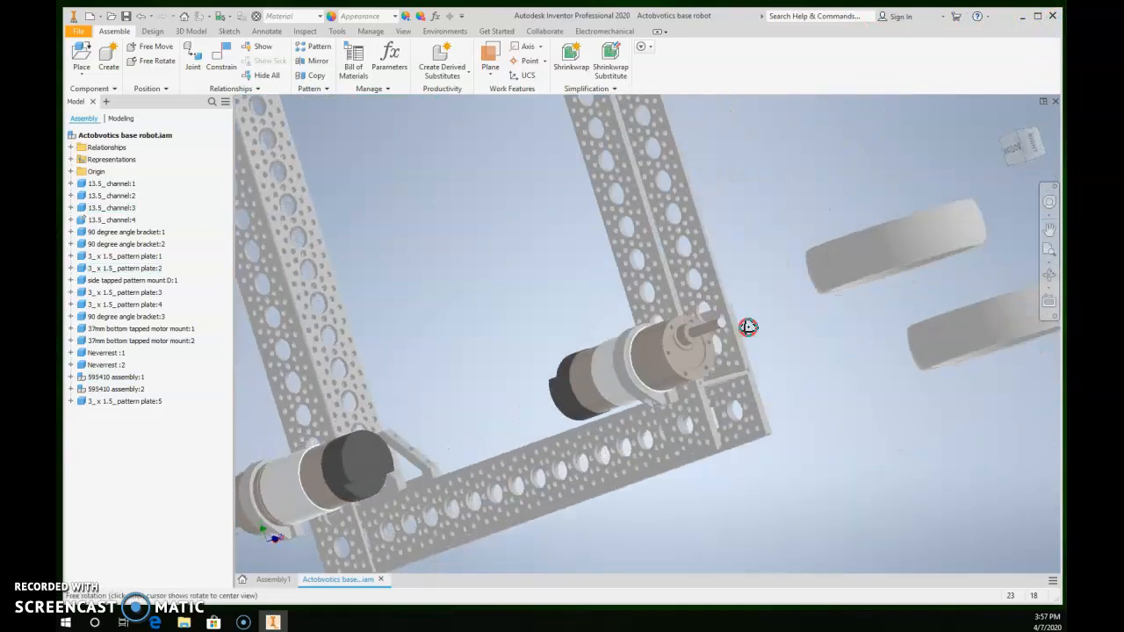
key("c")
left_click(640, 293)
left_click(411, 187)
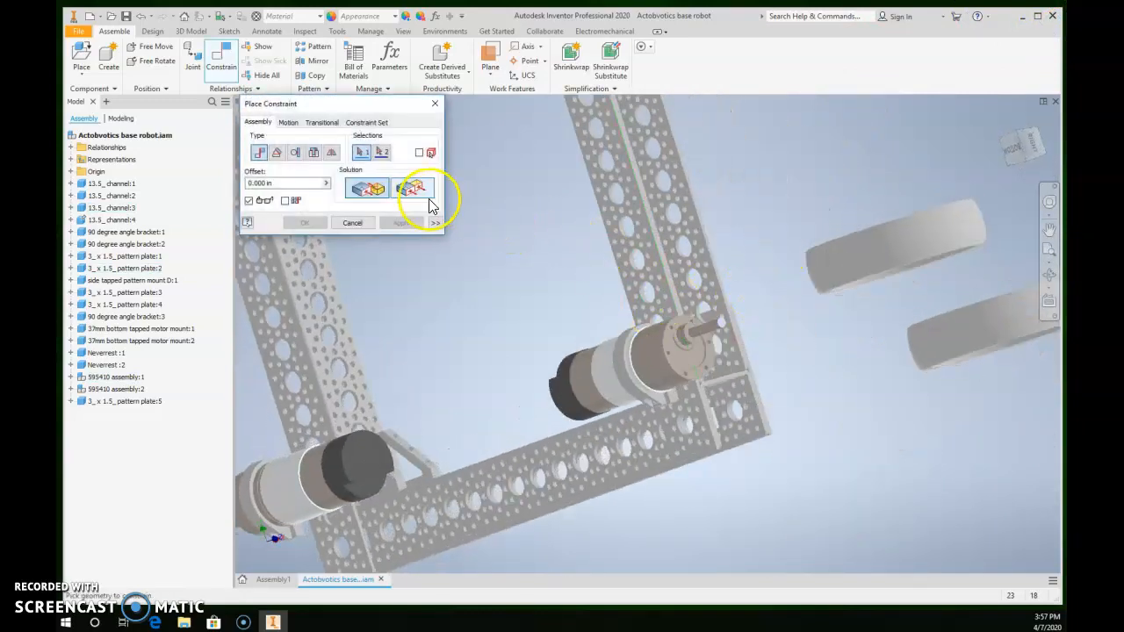
scroll(700, 312, "up", 5)
left_click(713, 386)
middle_click_drag(509, 482, 559, 228)
left_click(548, 285)
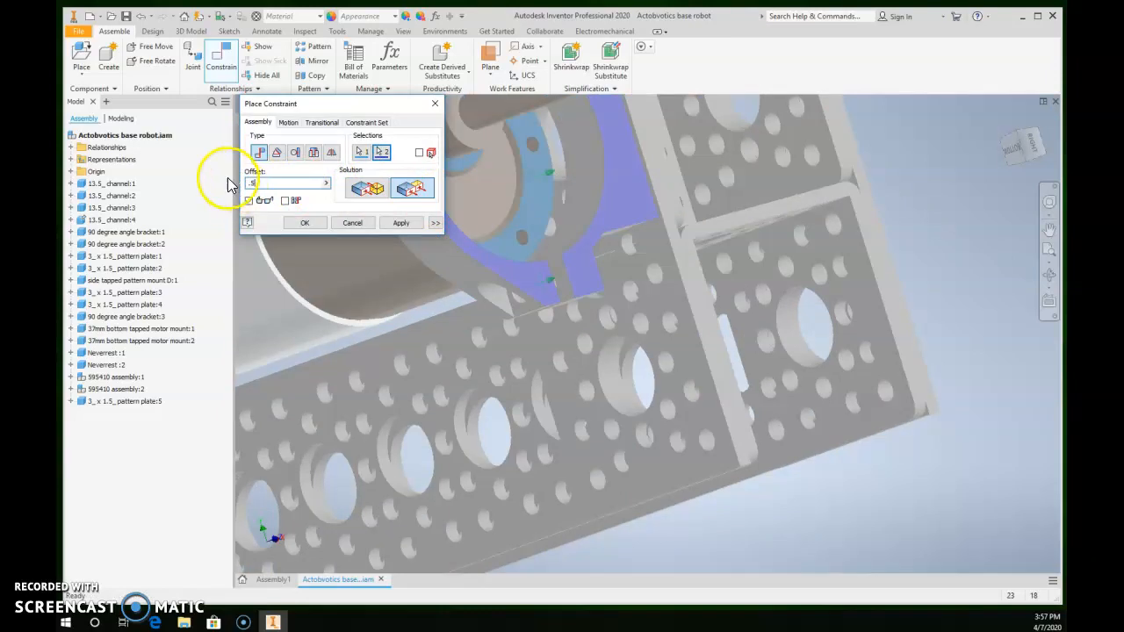
left_click(297, 223)
Turn the second Neverrest motor slightly about its axis in its mount to test its remaining movement
scroll(586, 278, "down", 1)
left_click(685, 275)
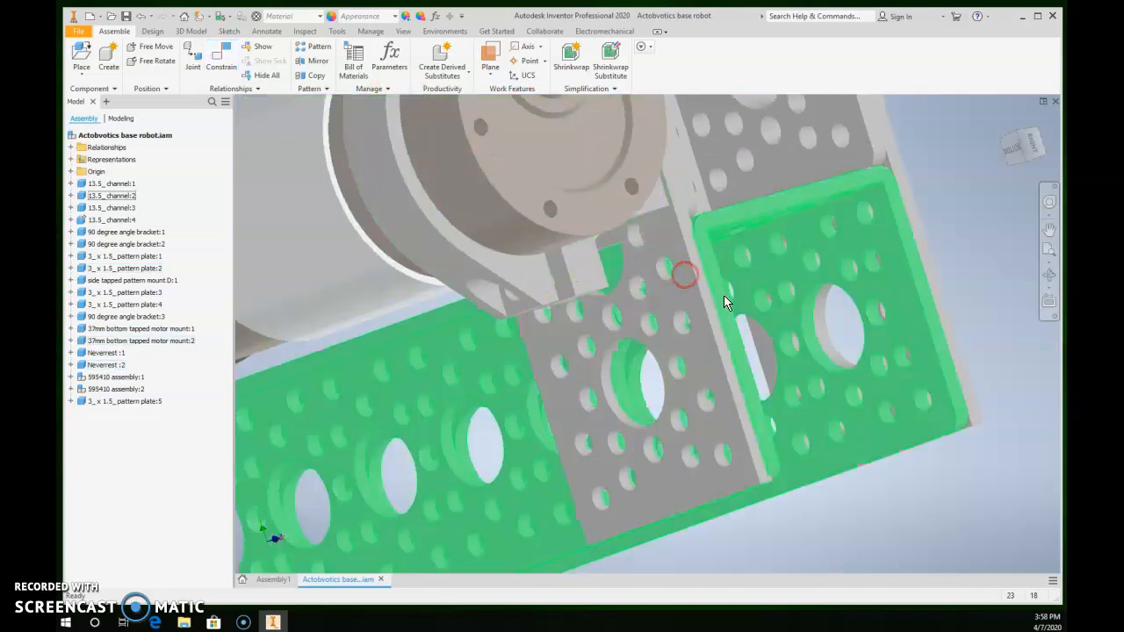
scroll(730, 290, "up", 3)
scroll(631, 330, "up", 5)
middle_click_drag(625, 323, 628, 268, "shift")
left_click(682, 233)
left_click(604, 219)
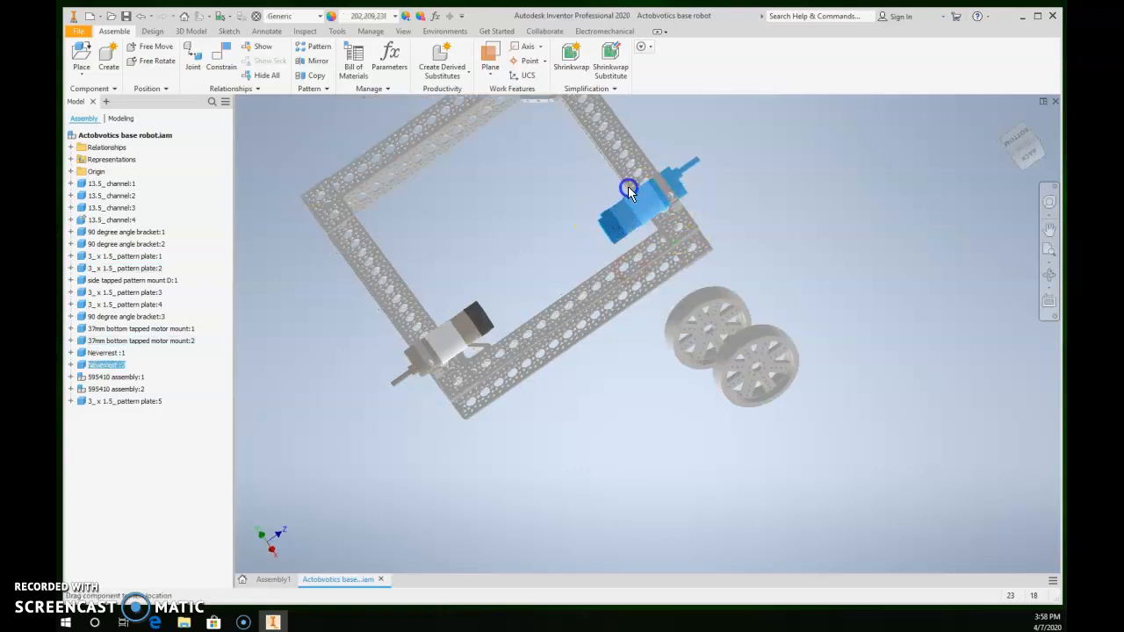
middle_click_drag(778, 275, 650, 194, "shift")
left_click_drag(650, 193, 660, 206)
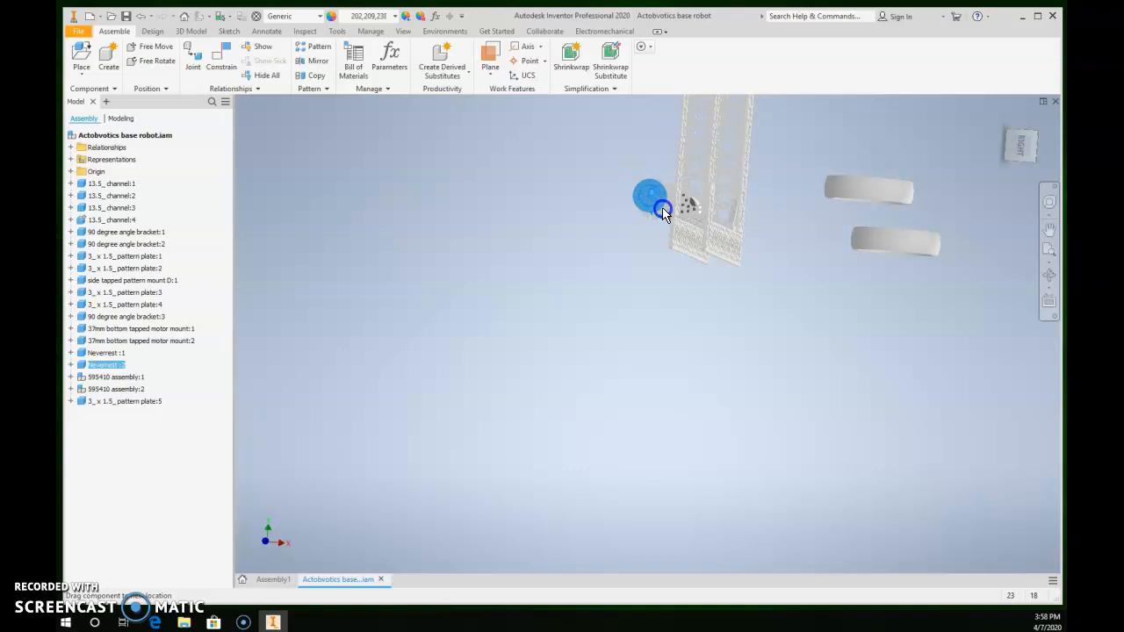
middle_click_drag(671, 217, 714, 230, "shift")
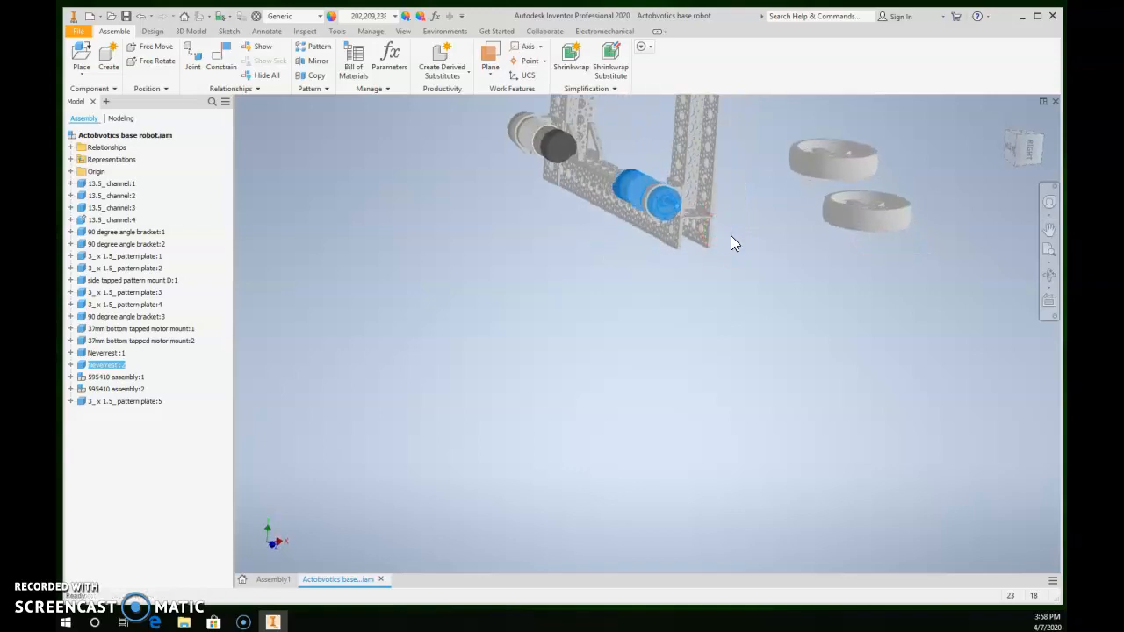
Mate the centre-hole axis of the first wheel (595410 assembly:1) with the second Neverrest motor's shaft axis
type("nc")
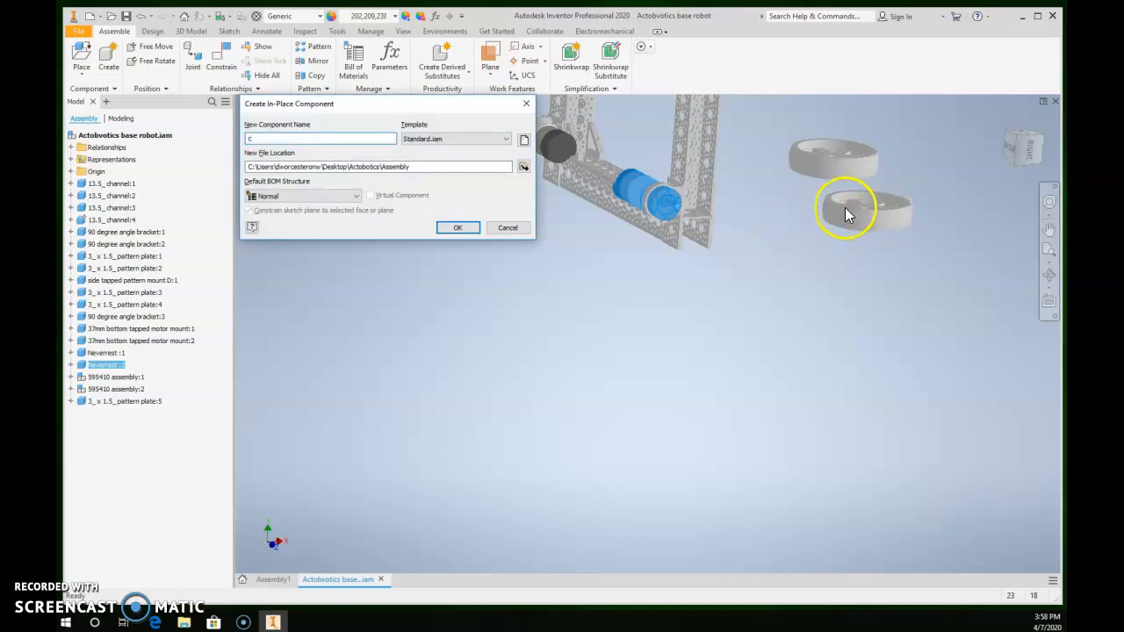
left_click(525, 104)
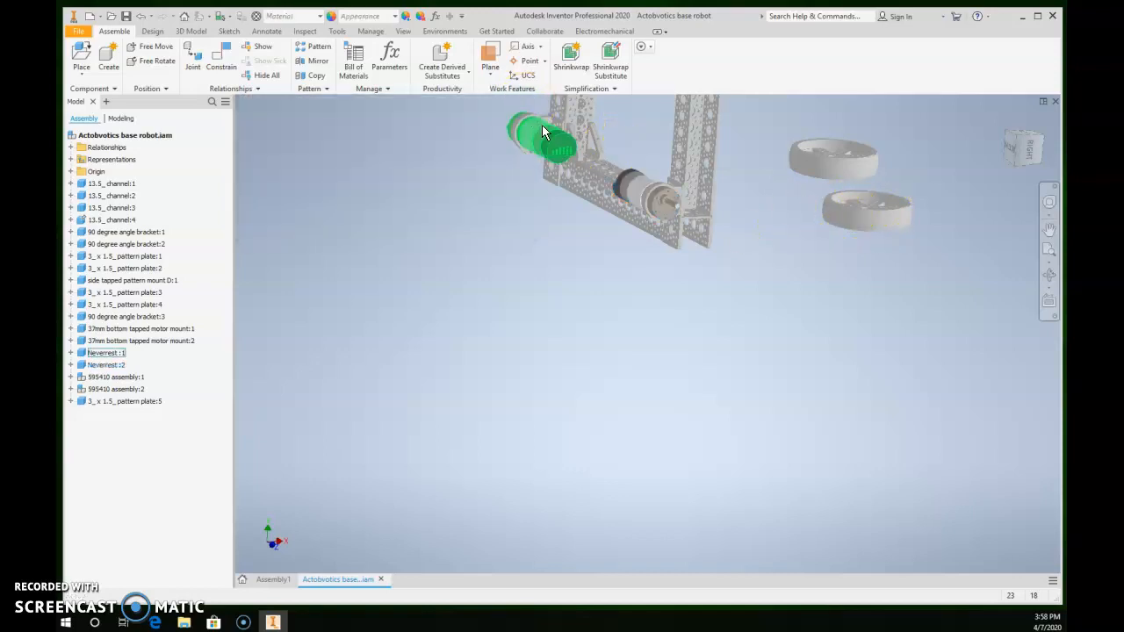
key("c")
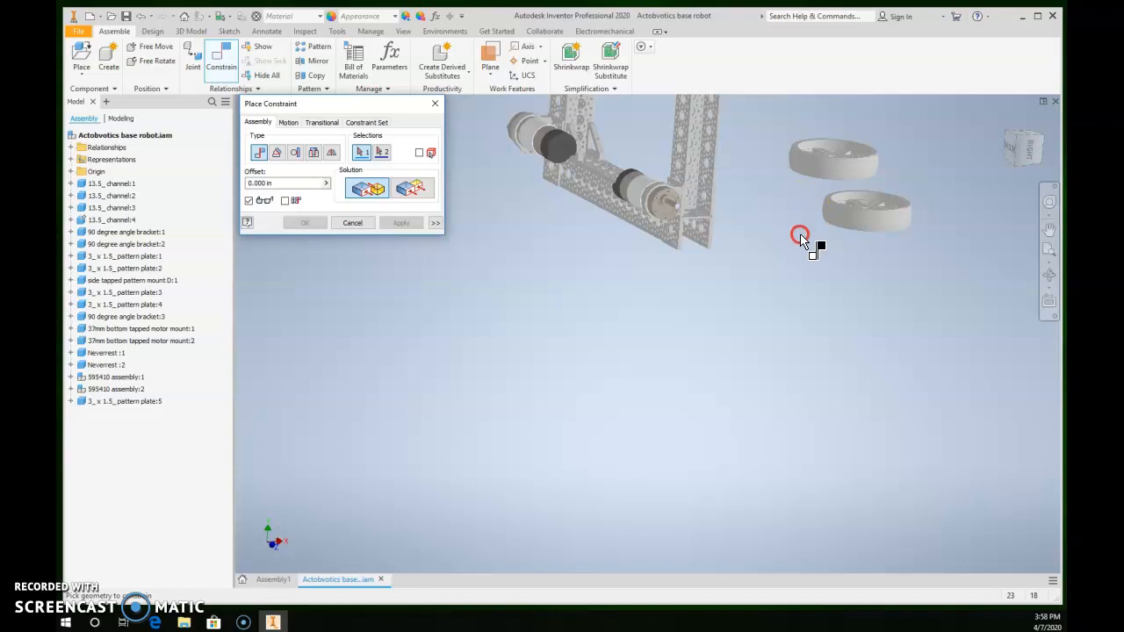
scroll(845, 223, "down", 10)
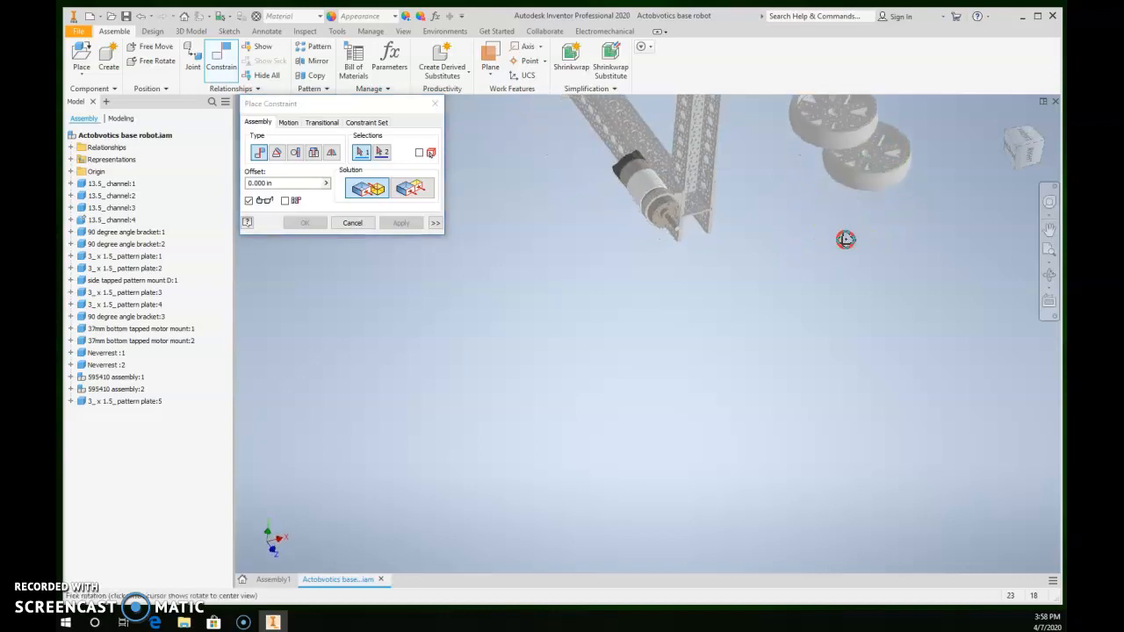
scroll(820, 283, "down", 5)
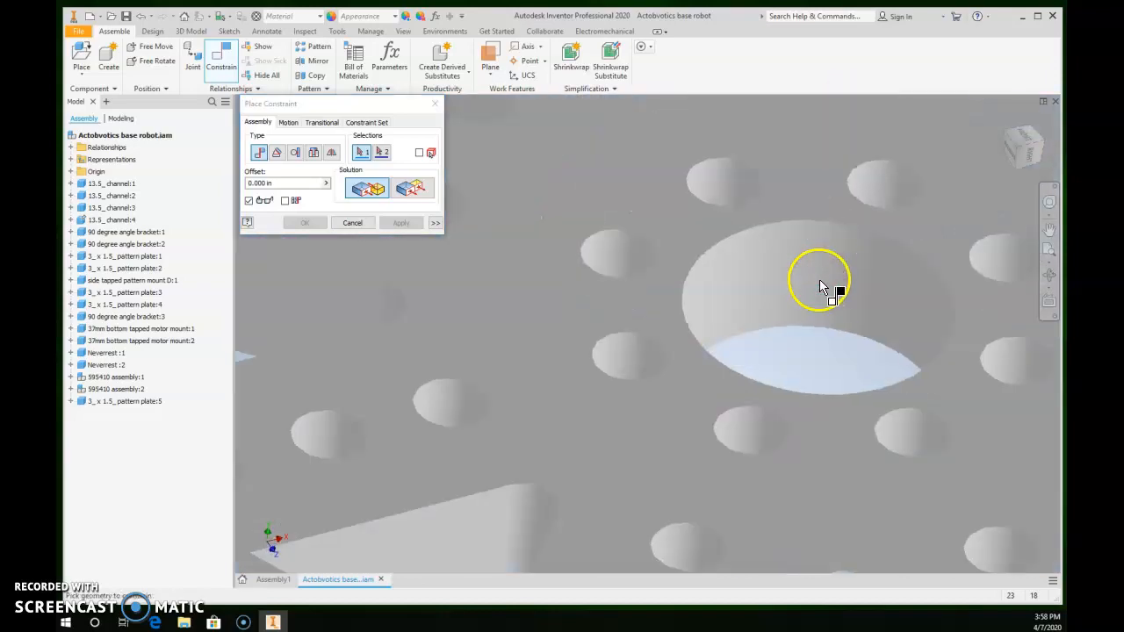
scroll(824, 255, "up", 10)
left_click(819, 266)
middle_click_drag(623, 316, 845, 21)
scroll(582, 274, "down", 5)
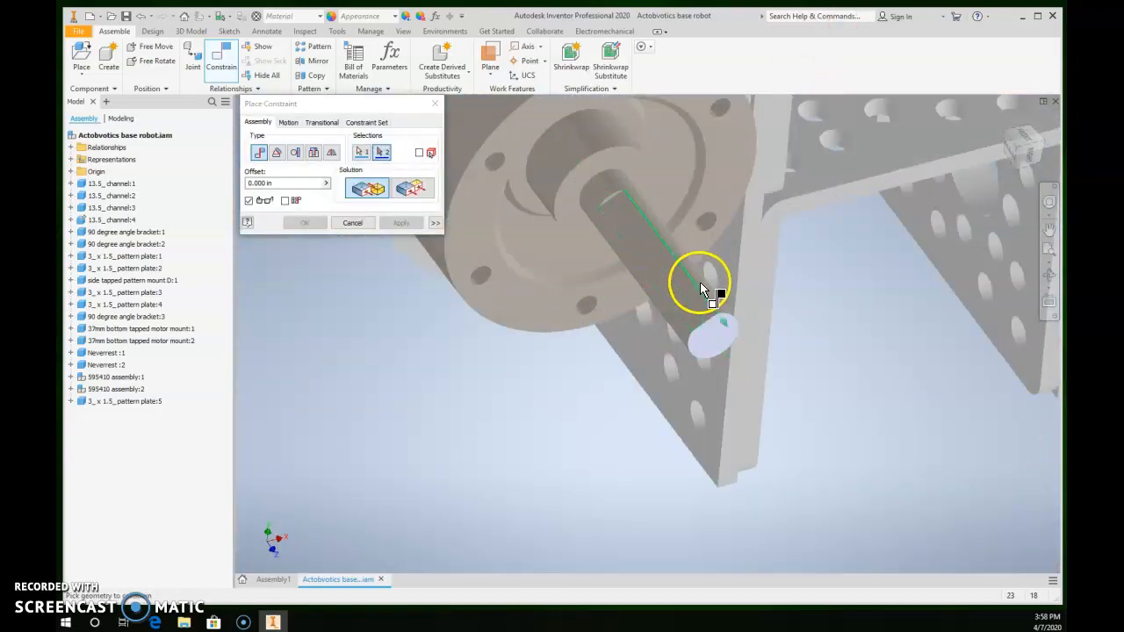
left_click(725, 309)
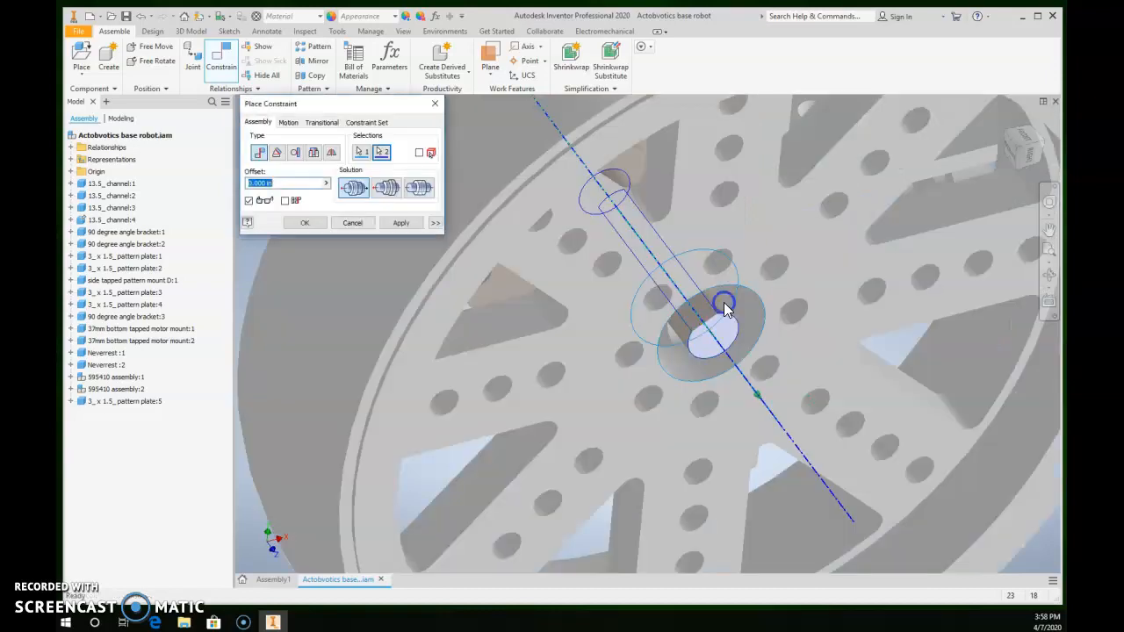
left_click(395, 223)
left_click(434, 104)
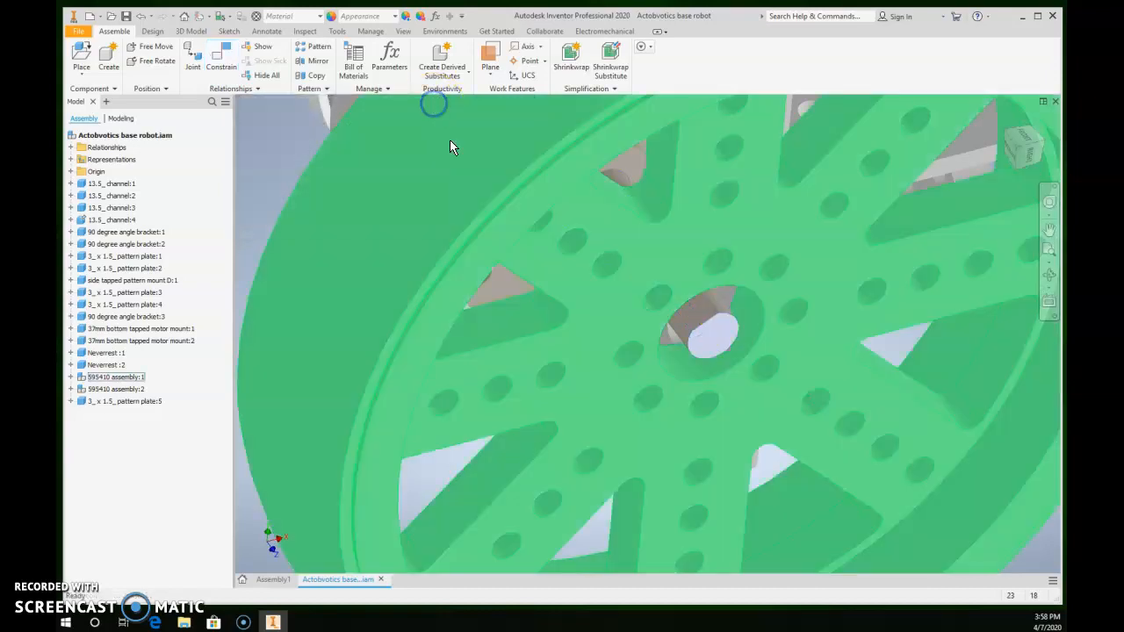
Slide the mated wheel outward along the motor shaft's axis until it sits clear of the shaft end
scroll(777, 465, "down", 3)
middle_click_drag(799, 472, 776, 442, "shift")
left_click(695, 254)
left_click_drag(696, 254, 373, 252)
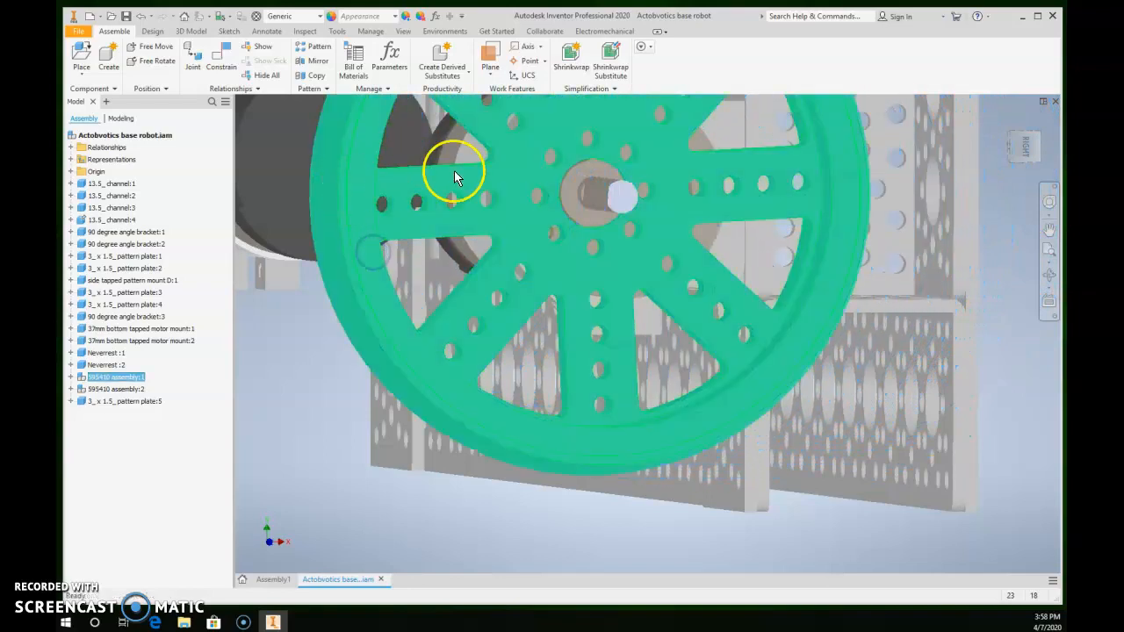
left_click_drag(658, 243, 860, 252)
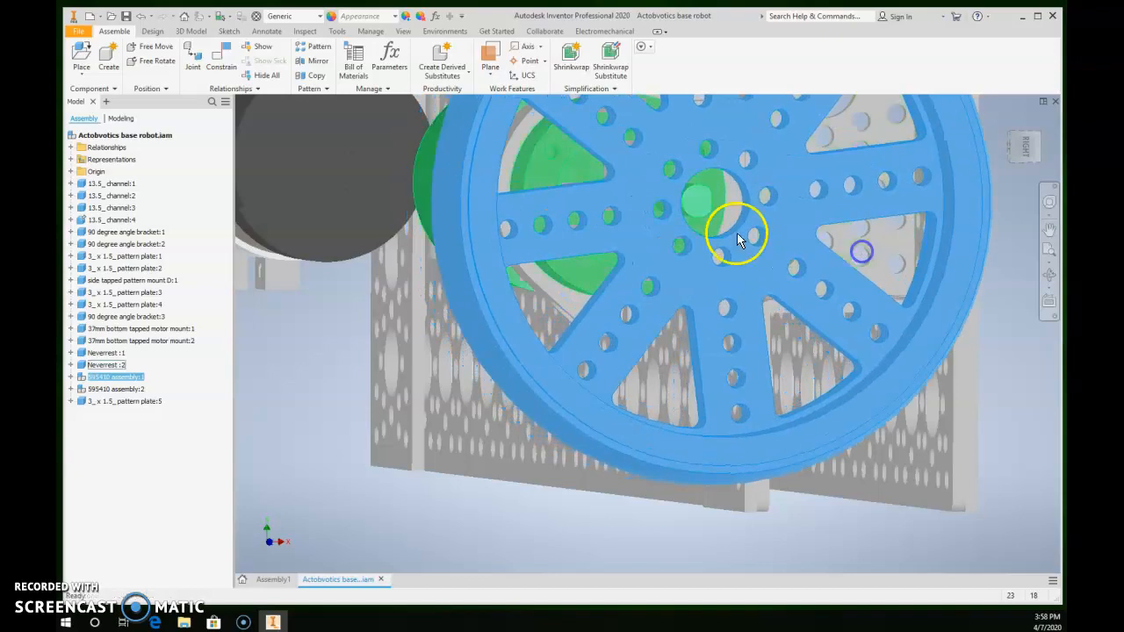
middle_click_drag(740, 234, 908, 273, "shift")
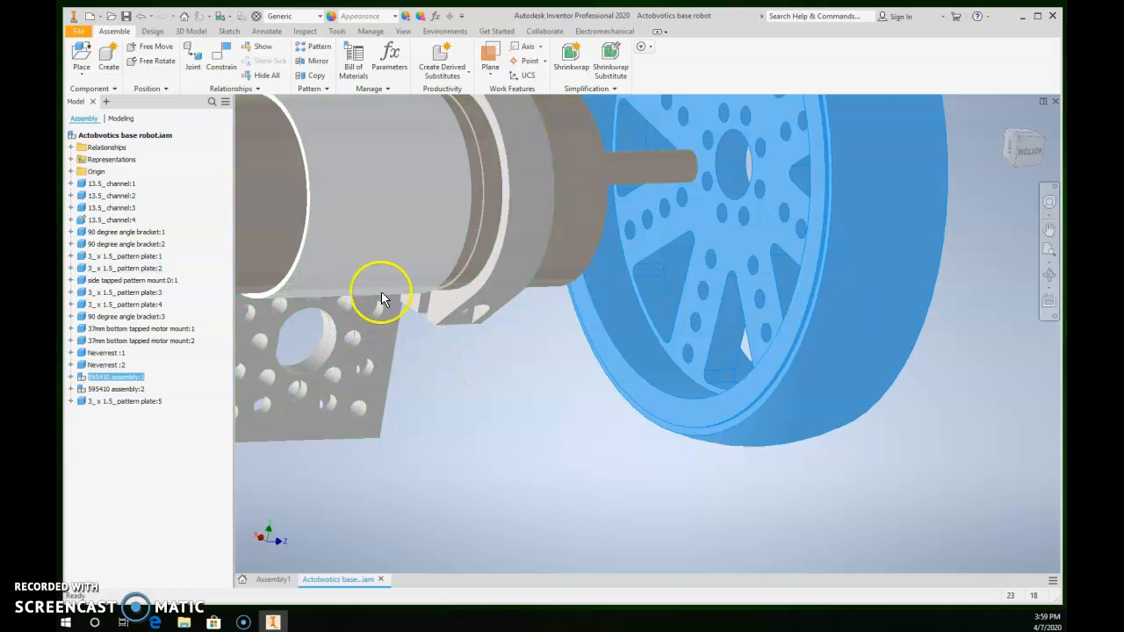
Browse to the Actobotics clamp collars folder for a component to place and select Clamping D-Hubs (Tapped), 0.770 Pattern (0.25)
left_click(79, 60)
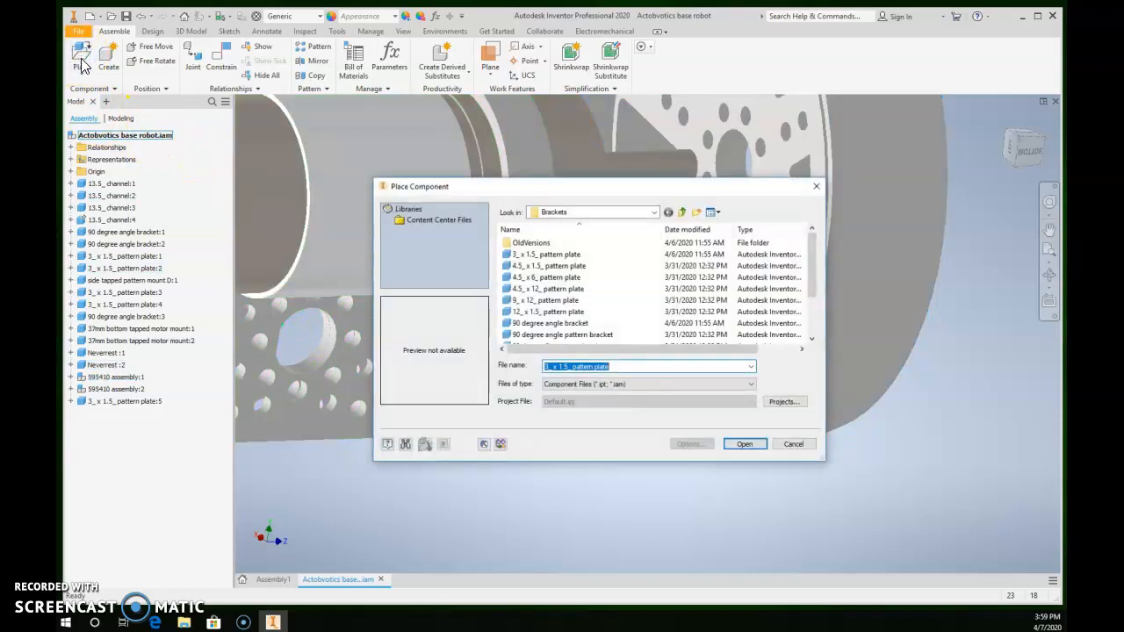
left_click(684, 215)
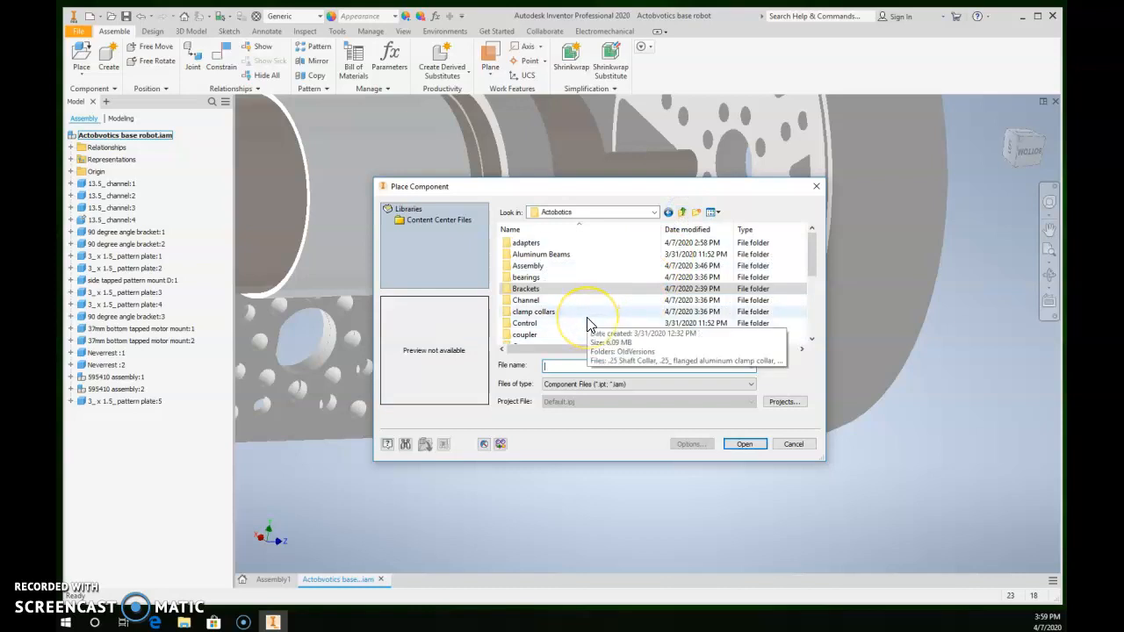
double_click(534, 312)
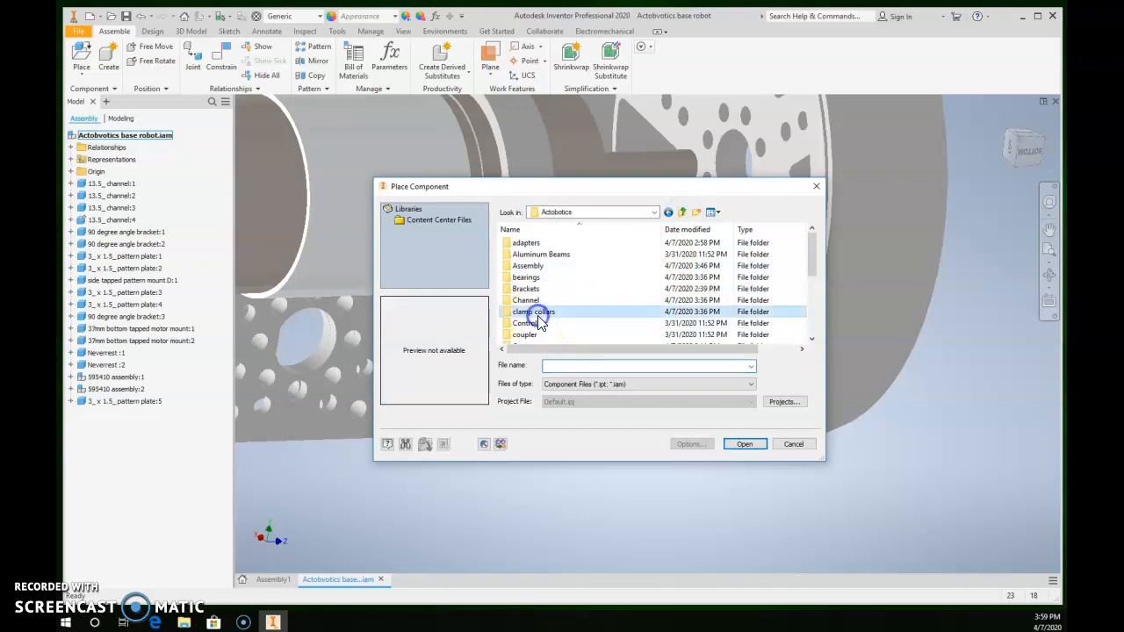
left_click(531, 256)
left_click(532, 288)
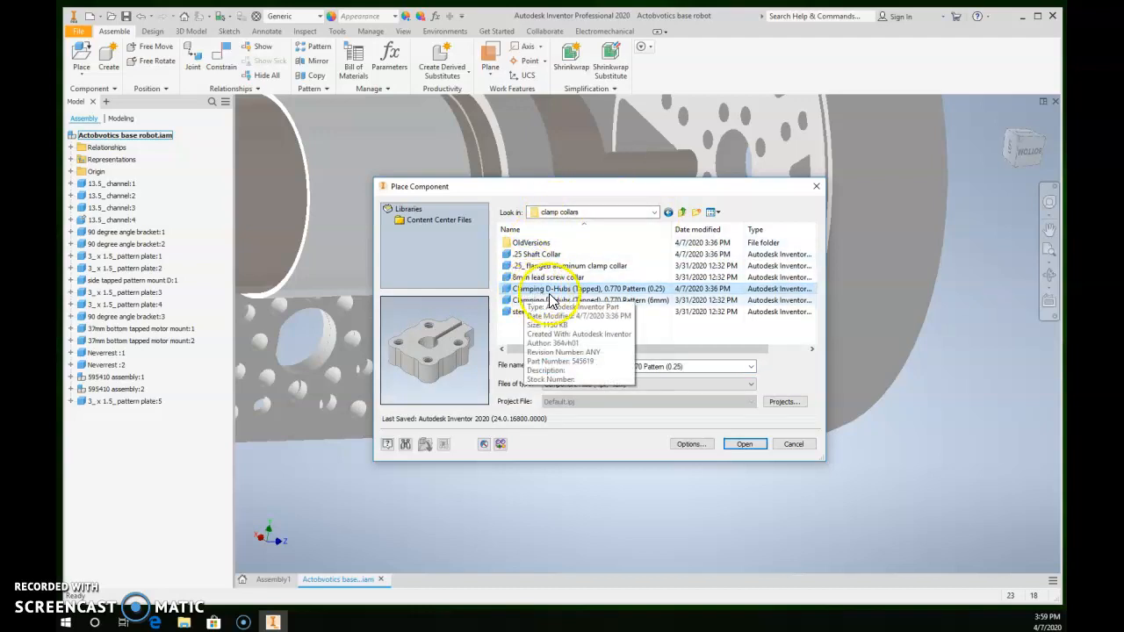
left_click(552, 301)
left_click(552, 290)
left_click(553, 300)
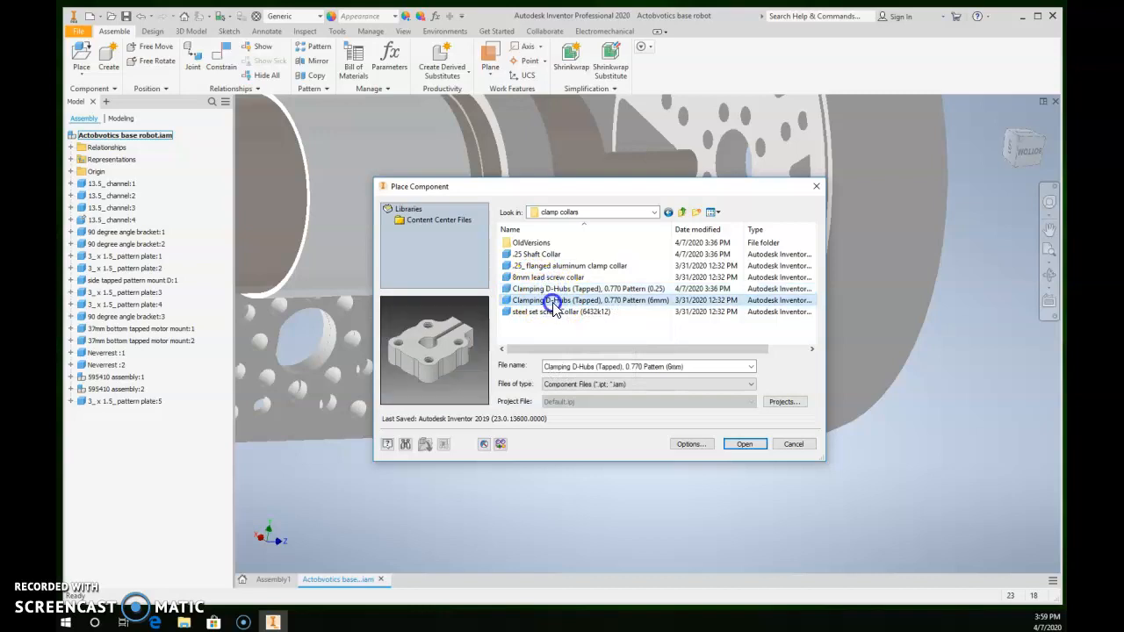
left_click(553, 290)
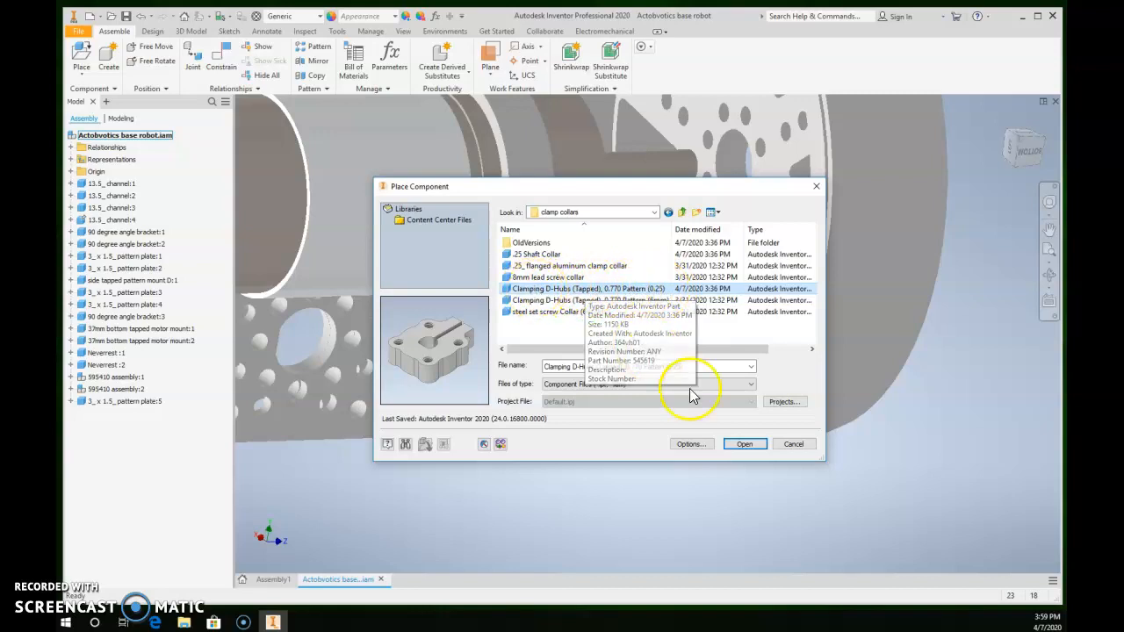
Place two copies of the selected clamping D-hub in open space just outside the mated wheel
left_click(744, 444)
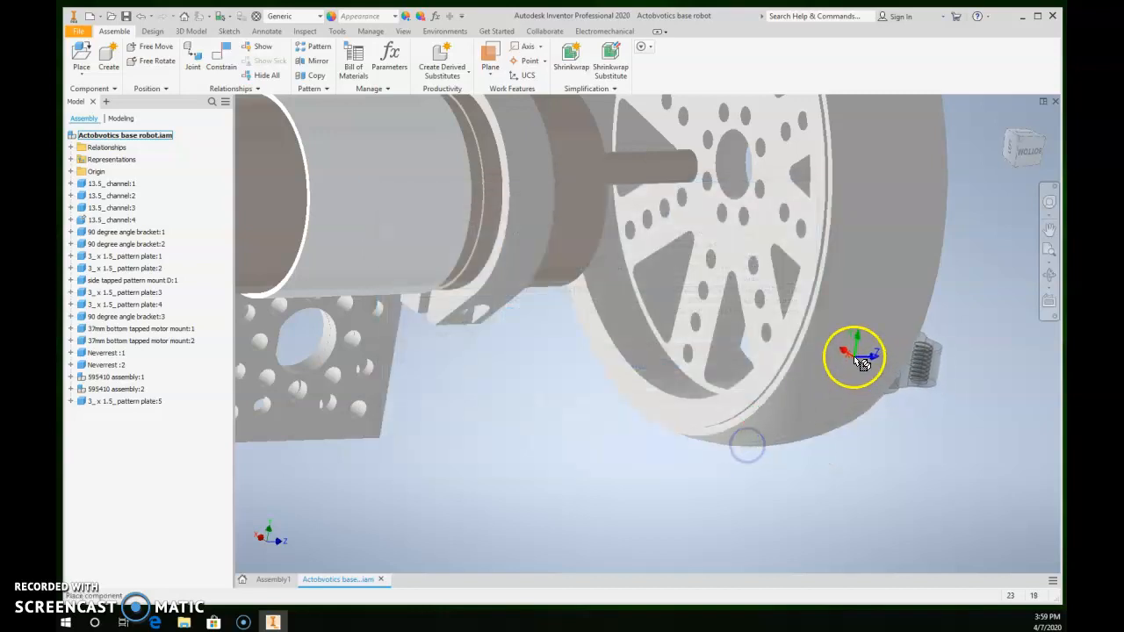
scroll(853, 353, "down", 4)
left_click(989, 289)
left_click(993, 327)
key("Escape")
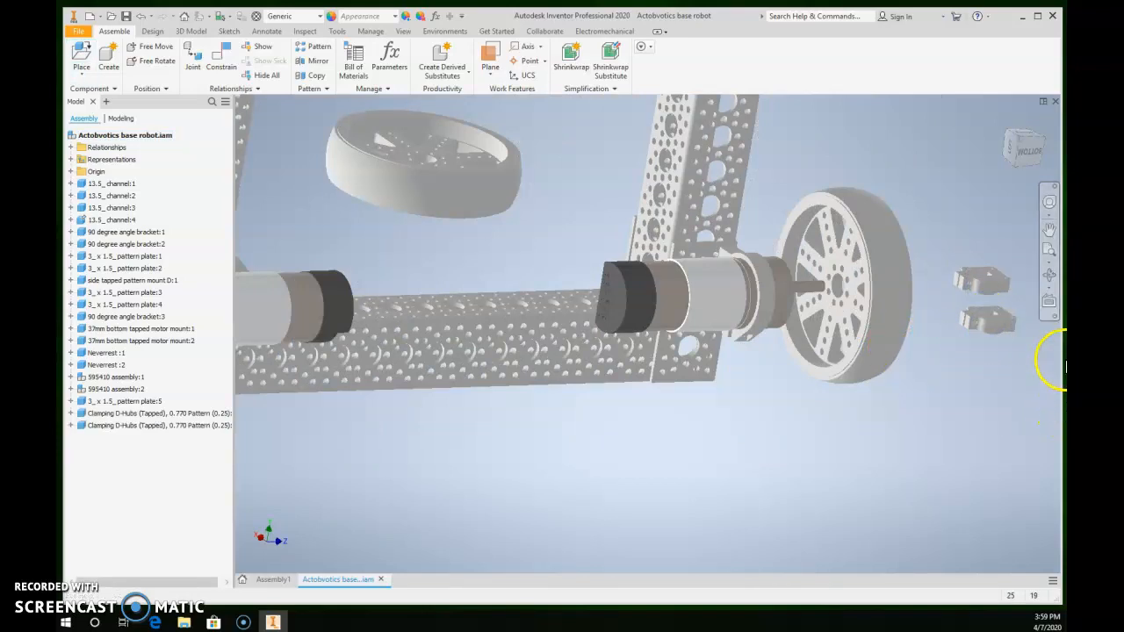
Mate the first clamping D-hub's bore axis with the centre-hole axis of the wheel on the motor shaft, using the Opposed solution
key("c")
middle_click_drag(1049, 360, 940, 382, "shift")
scroll(985, 283, "down", 8)
middle_click_drag(989, 281, 695, 293)
left_click(799, 263)
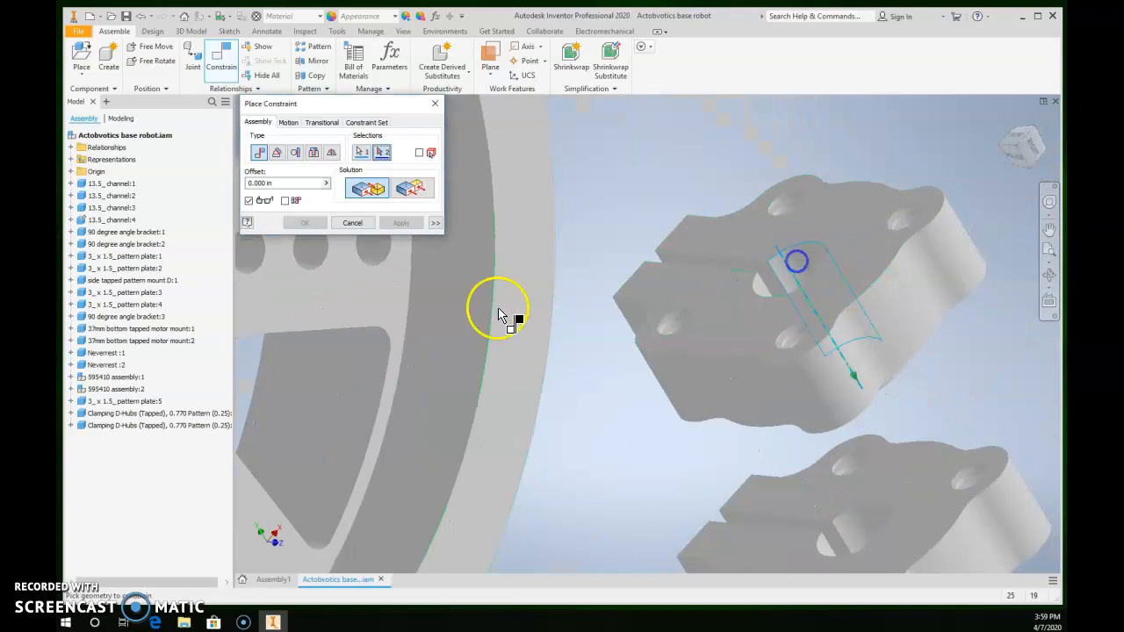
middle_click_drag(588, 342, 883, 359)
middle_click_drag(488, 290, 542, 281)
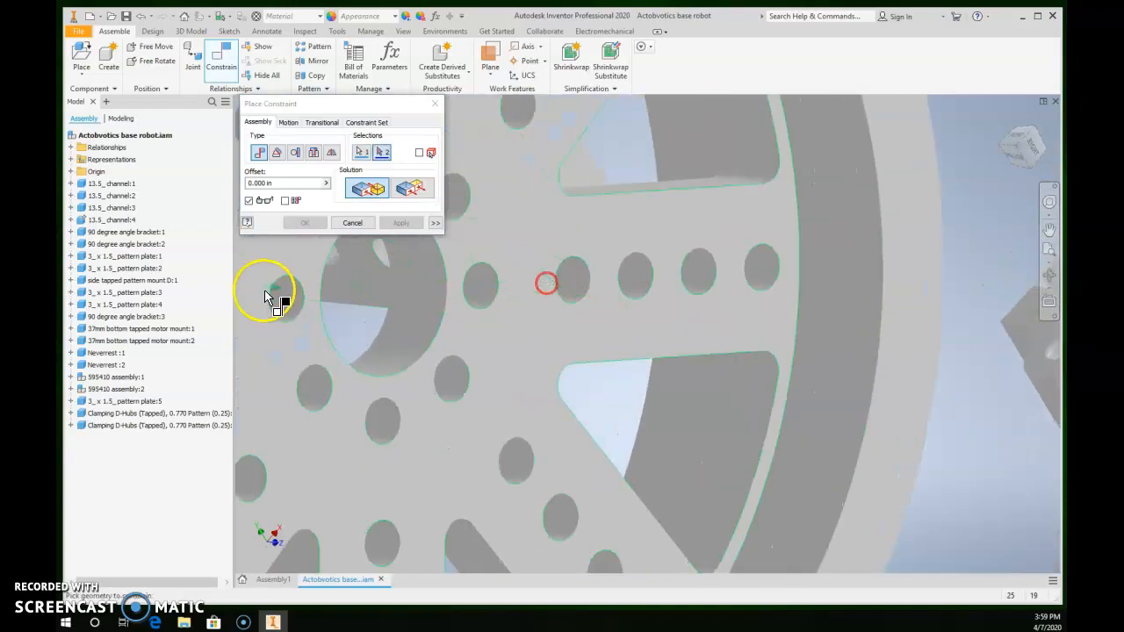
left_click(403, 340)
middle_click_drag(444, 404, 867, 384)
middle_click_drag(622, 358, 719, 358, "shift")
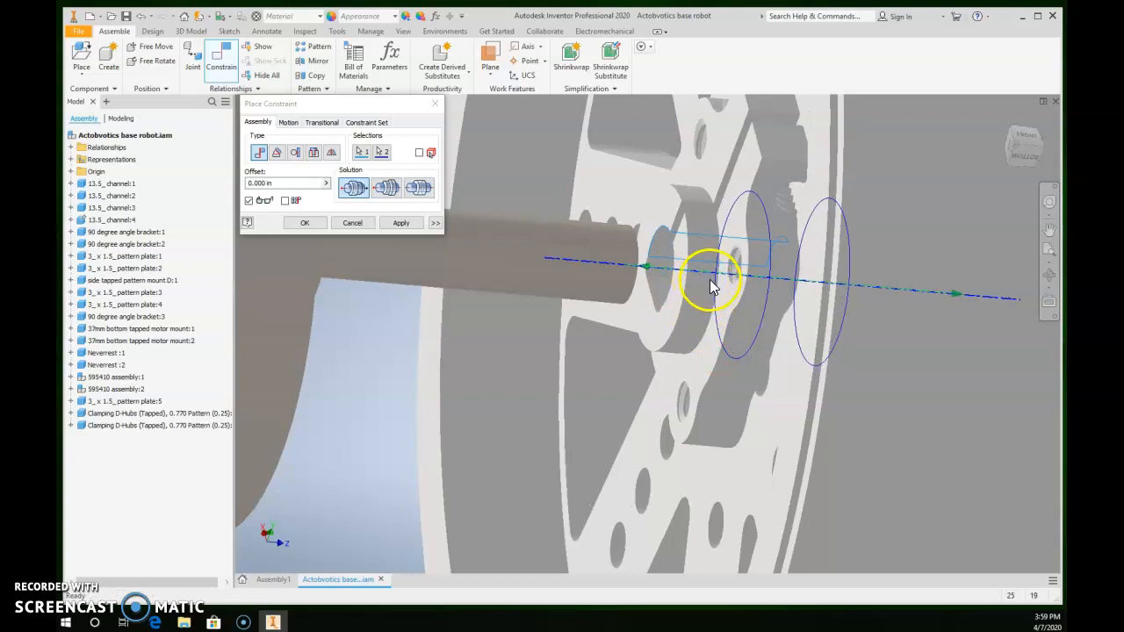
left_click(385, 188)
left_click(351, 188)
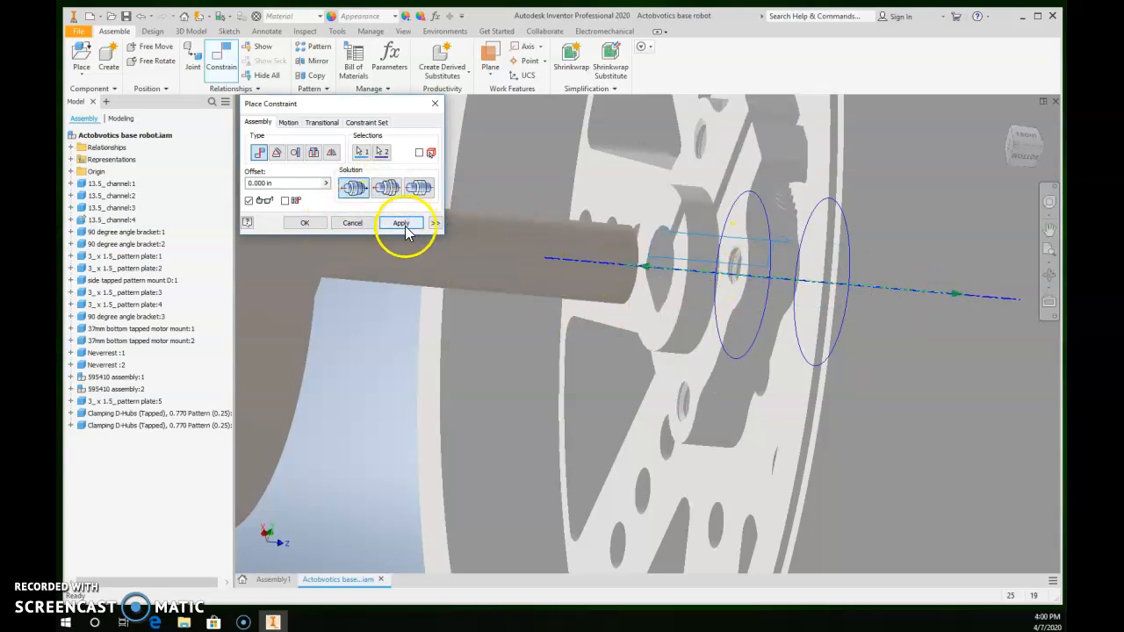
left_click(400, 223)
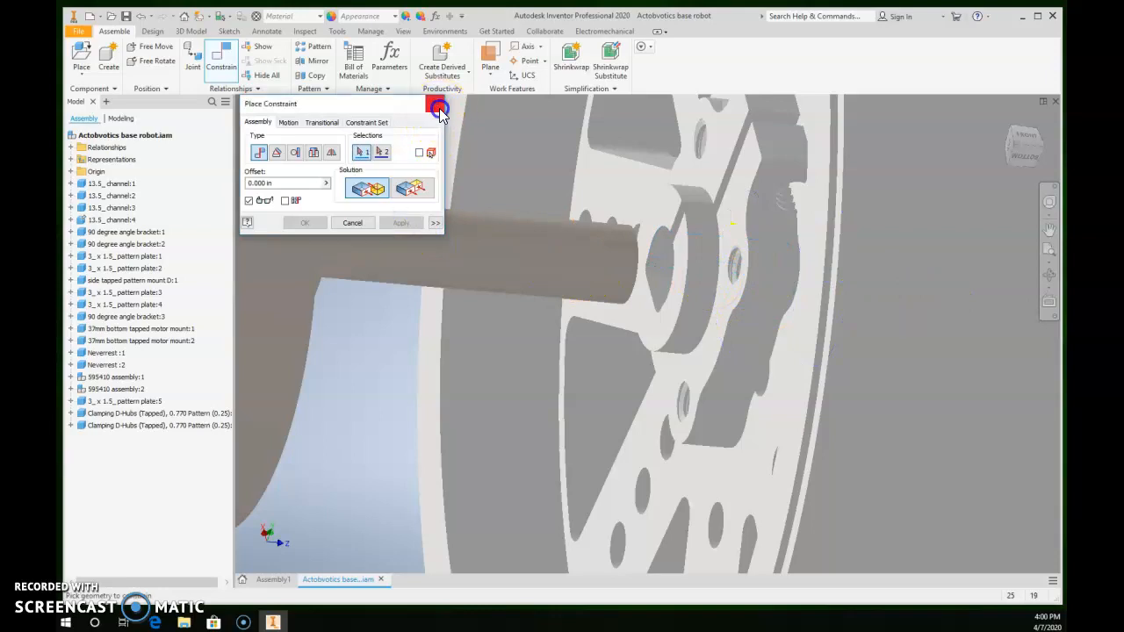
left_click(433, 104)
Slide the mated clamping D-hub along the shaft axis to the outer side of the wheel and inspect its orientation
scroll(886, 358, "down", 3)
scroll(885, 360, "up", 6)
mouse_move(884, 359)
middle_mouse_down("shift")
mouse_move(884, 370)
mouse_move(817, 371)
mouse_move(885, 359)
middle_mouse_up("shift")
left_click_drag(833, 340, 1037, 344)
mouse_move(1003, 418)
middle_mouse_down("shift")
mouse_move(947, 437)
mouse_move(986, 425)
middle_mouse_up("shift")
left_click(1016, 351)
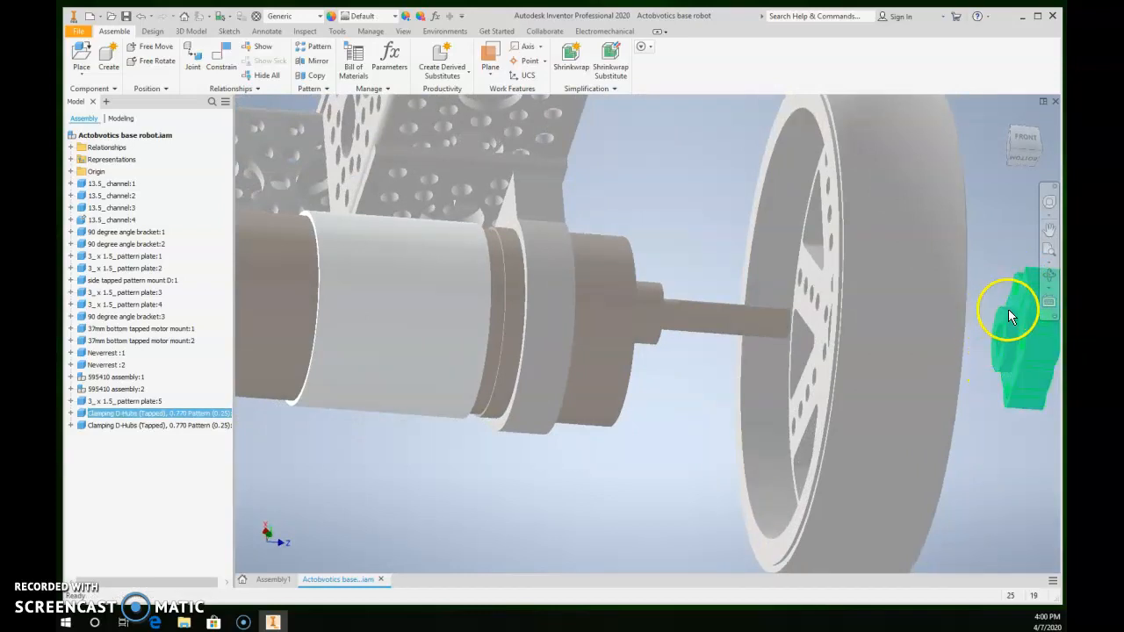
middle_click_drag(998, 351, 934, 364, "shift")
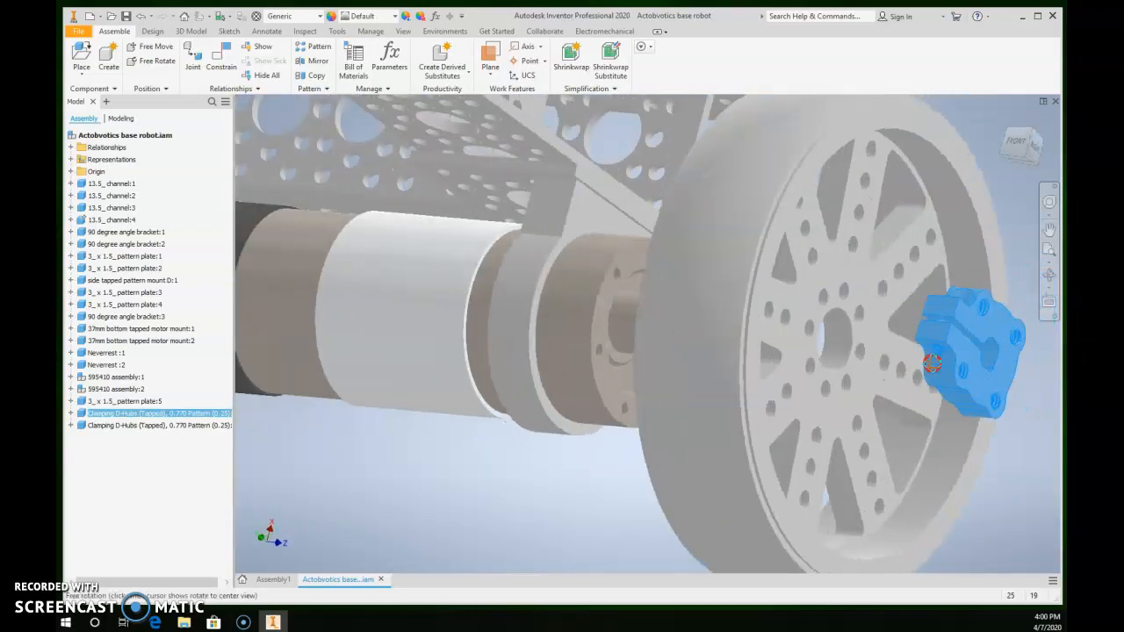
middle_click_drag(858, 331, 936, 347, "shift")
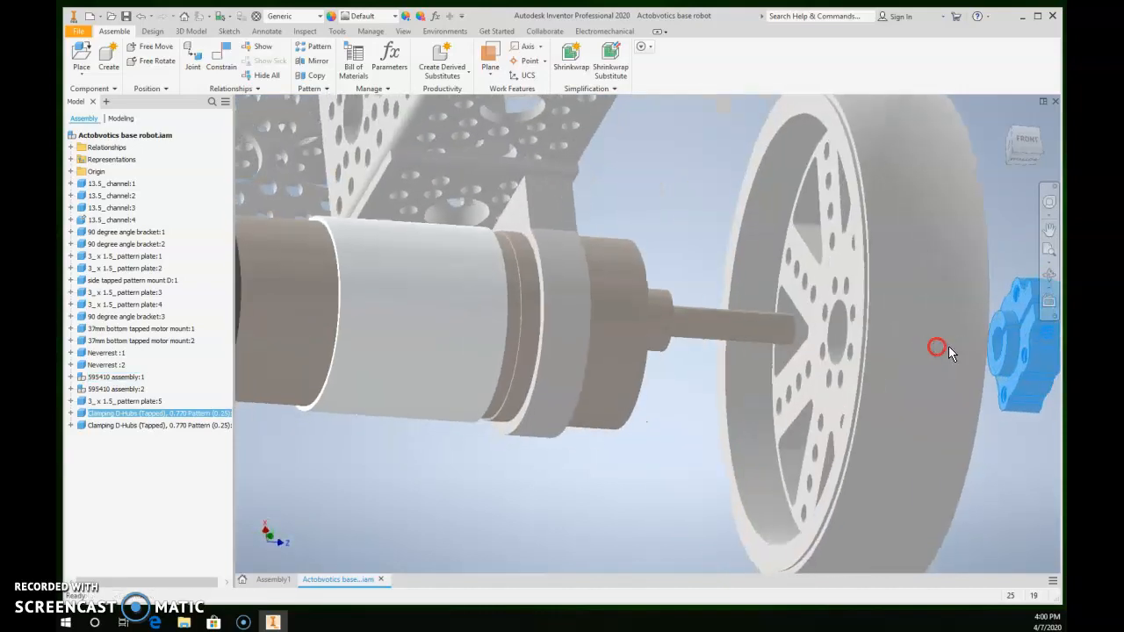
Mate the flange face of the first clamping D-hub against the outer spoke face of the wheel with zero offset
key("c")
scroll(1026, 338, "down", 2)
left_click(1024, 330)
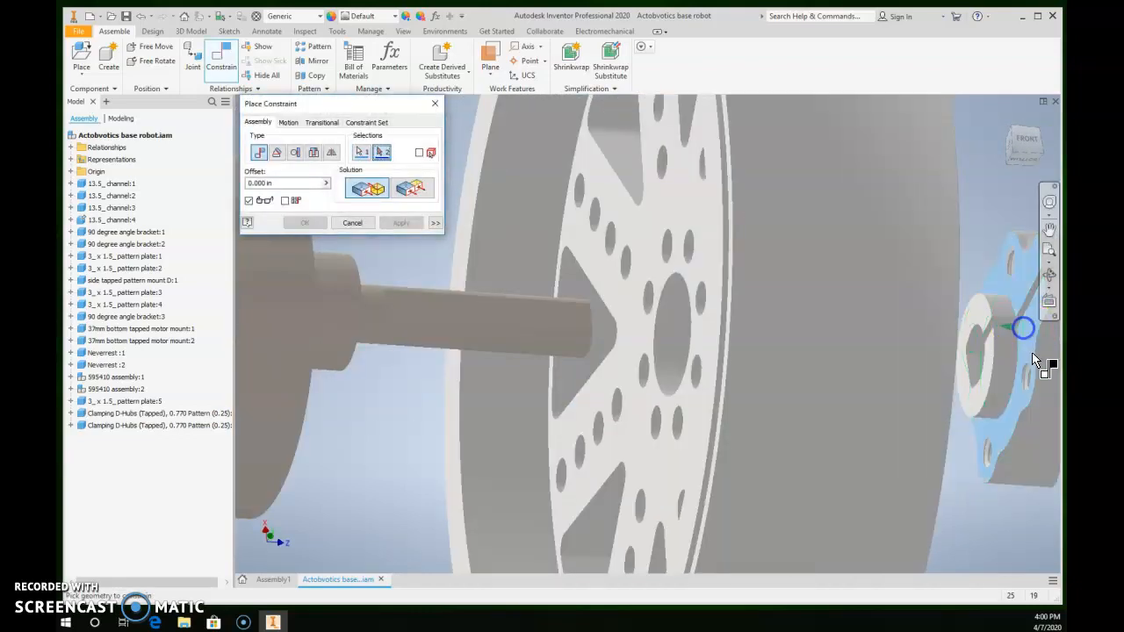
middle_click_drag(996, 365, 921, 389, "shift")
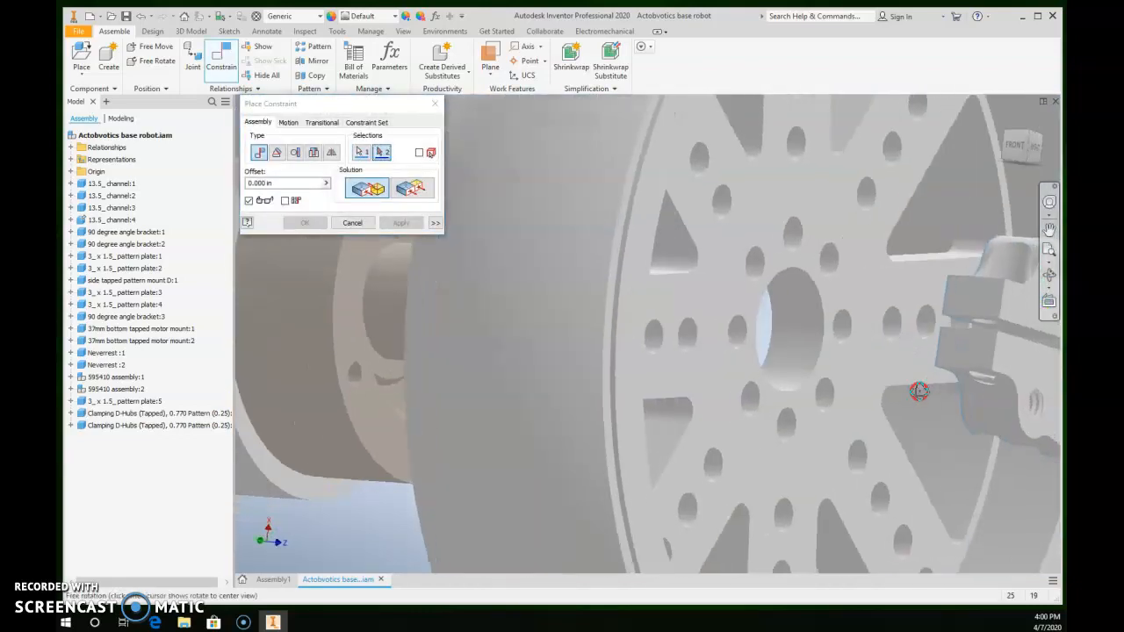
left_click(760, 231)
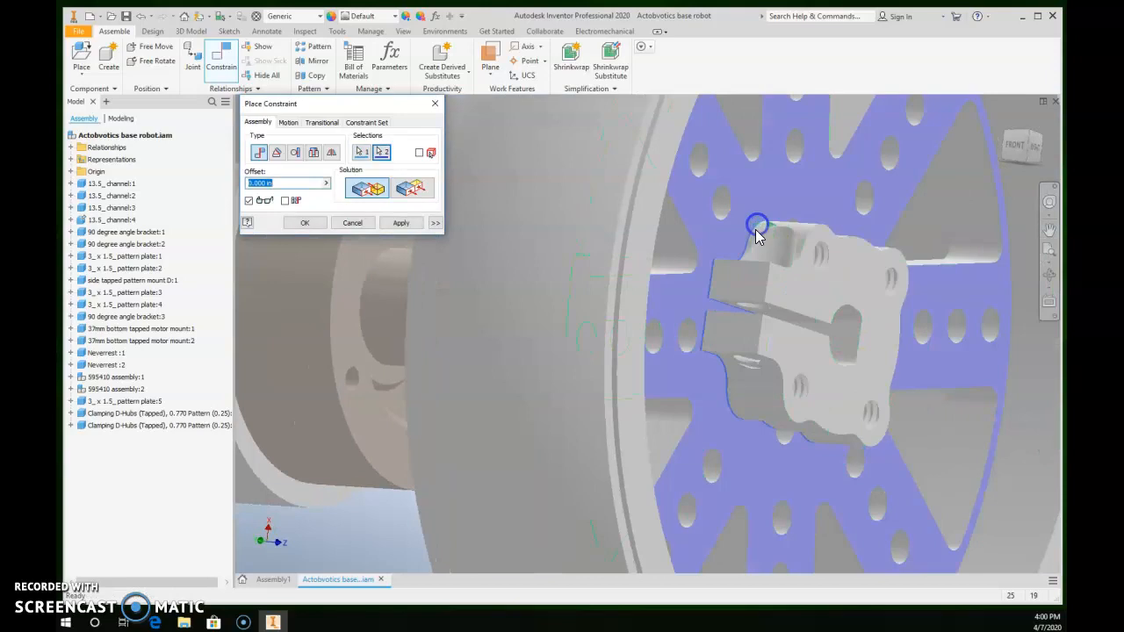
left_click(401, 222)
left_click(434, 104)
Turn the clamping D-hub and wheel about the shaft axis and examine how their screw holes line up
middle_click_drag(853, 459, 632, 426, "shift")
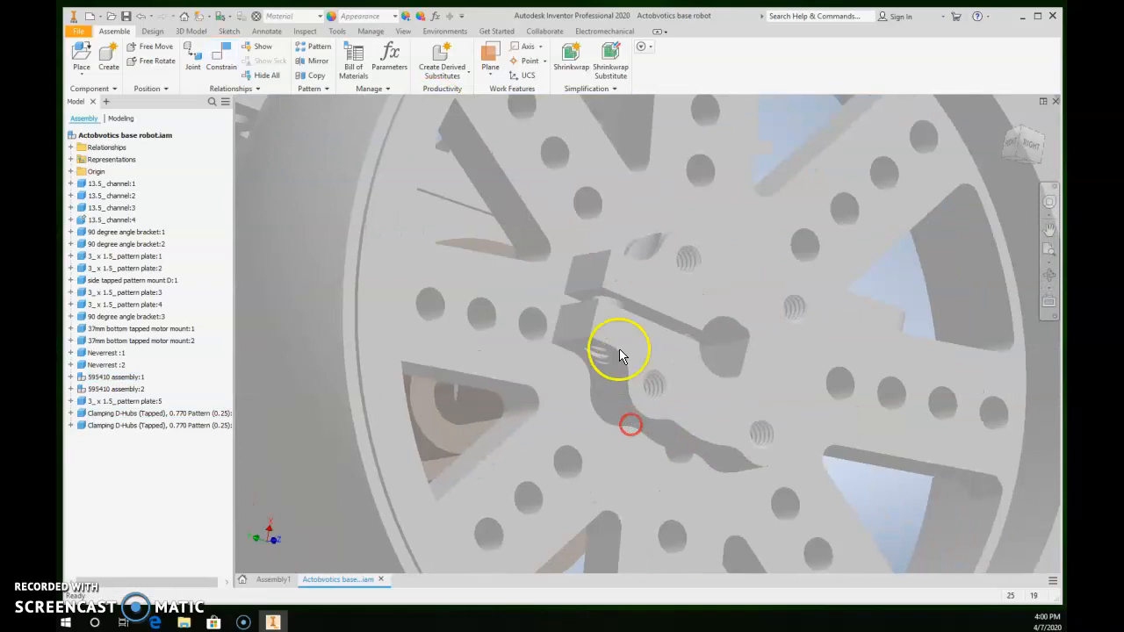
left_click(602, 328)
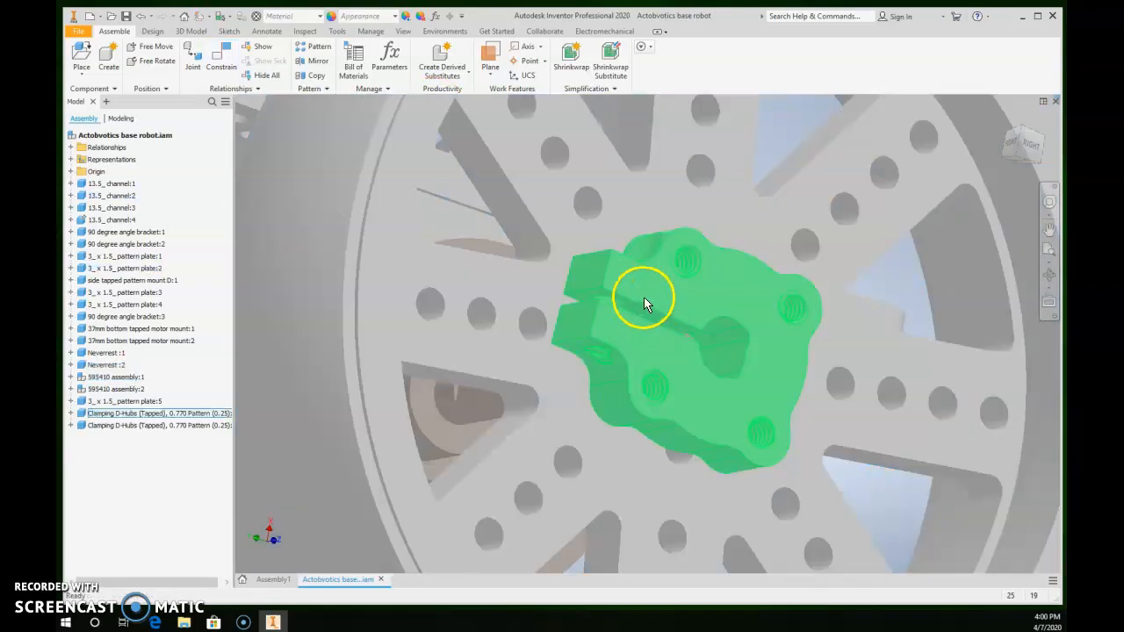
left_click_drag(641, 294, 695, 291)
left_click_drag(748, 225, 696, 267)
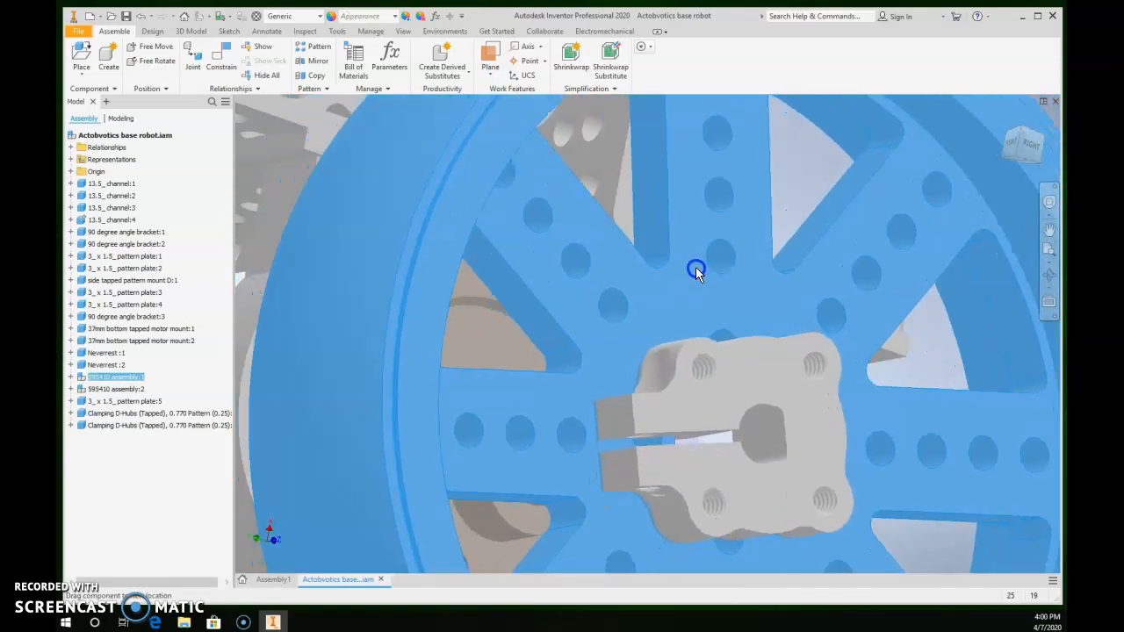
middle_click_drag(779, 489, 729, 499, "shift")
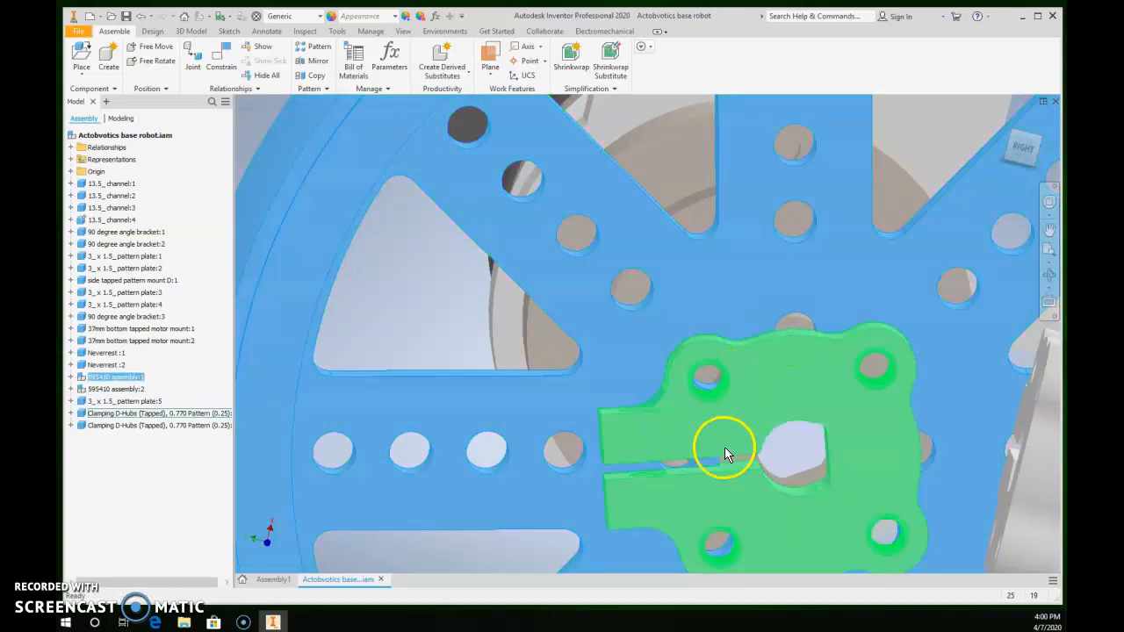
Mate the axis of one tapped hole in the clamping D-hub with the axis of a matching hole near the wheel's centre
key("c")
middle_click_drag(720, 396, 752, 399, "shift")
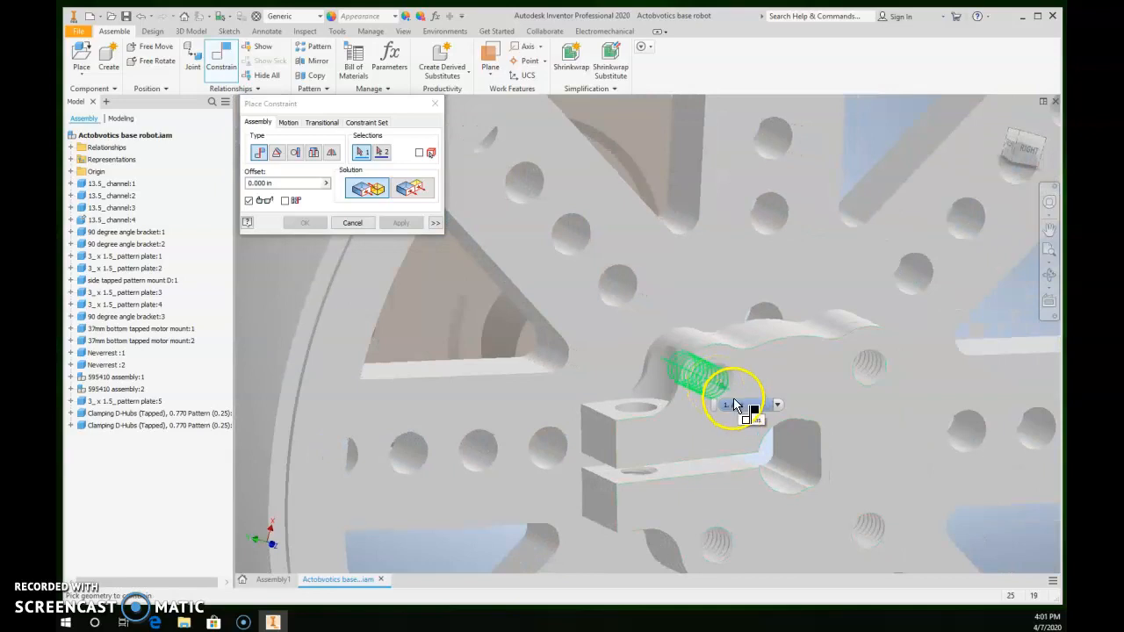
left_click(725, 397)
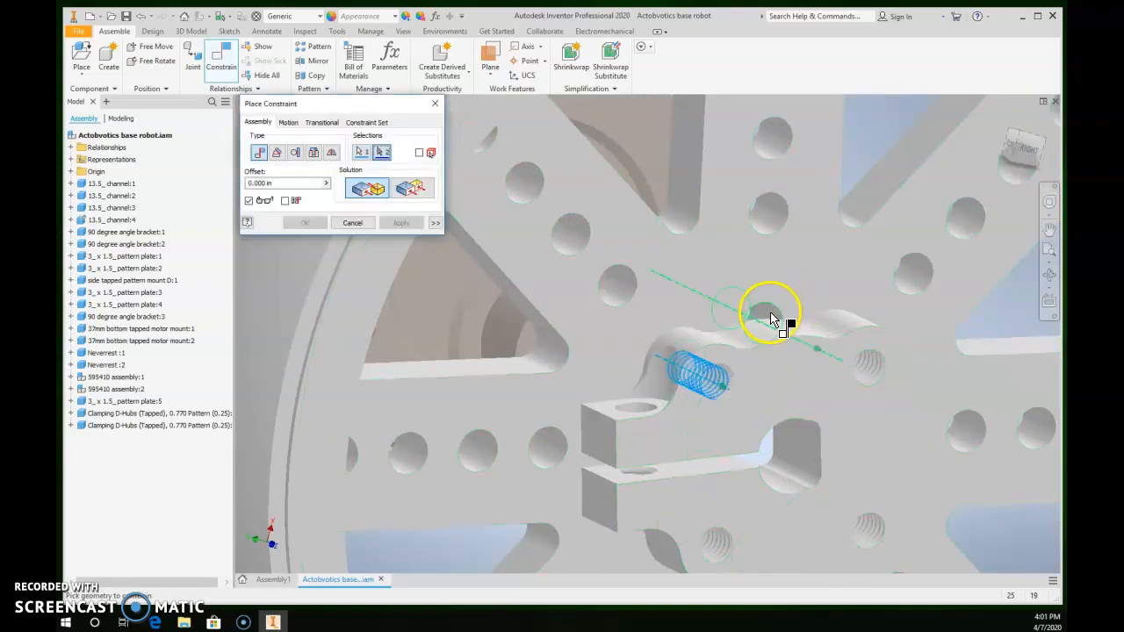
left_click(771, 320)
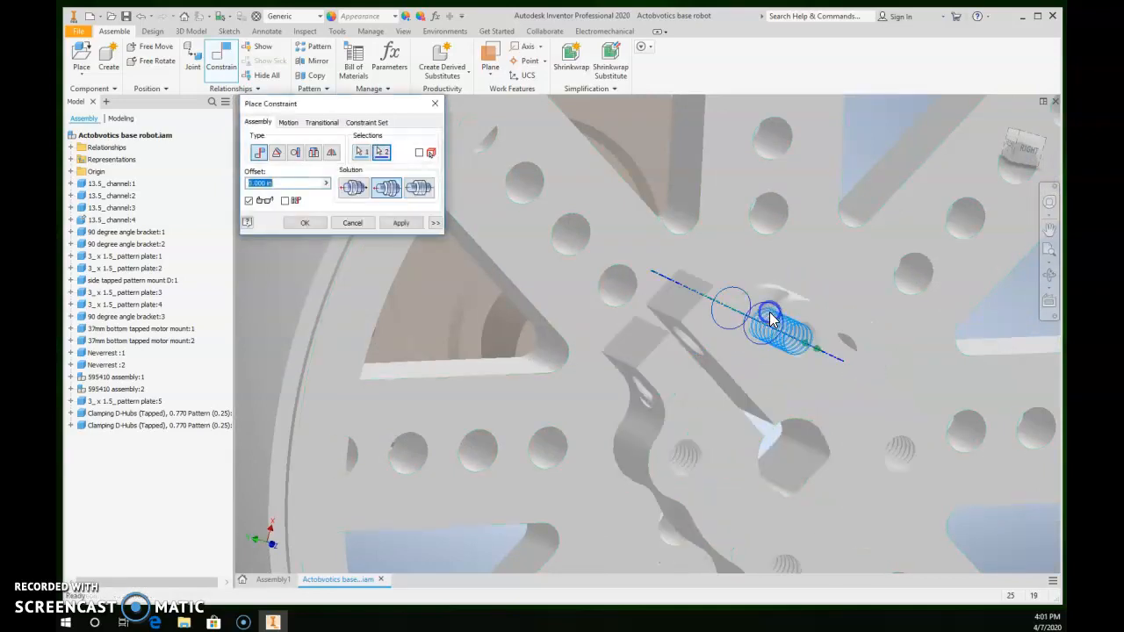
left_click(402, 222)
scroll(659, 303, "down", 3)
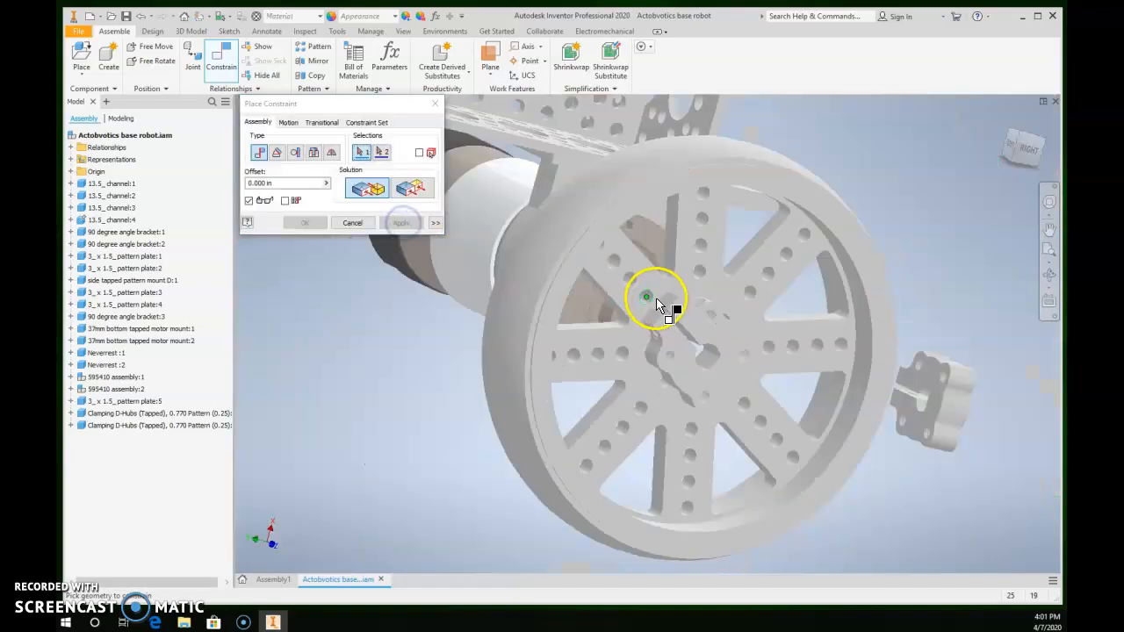
left_click(434, 105)
Move the wheel clear of the shaft and pick its inner spoke face and the motor gearbox's front face for a mate
left_click_drag(709, 283, 800, 378)
middle_click_drag(690, 377, 795, 398, "shift")
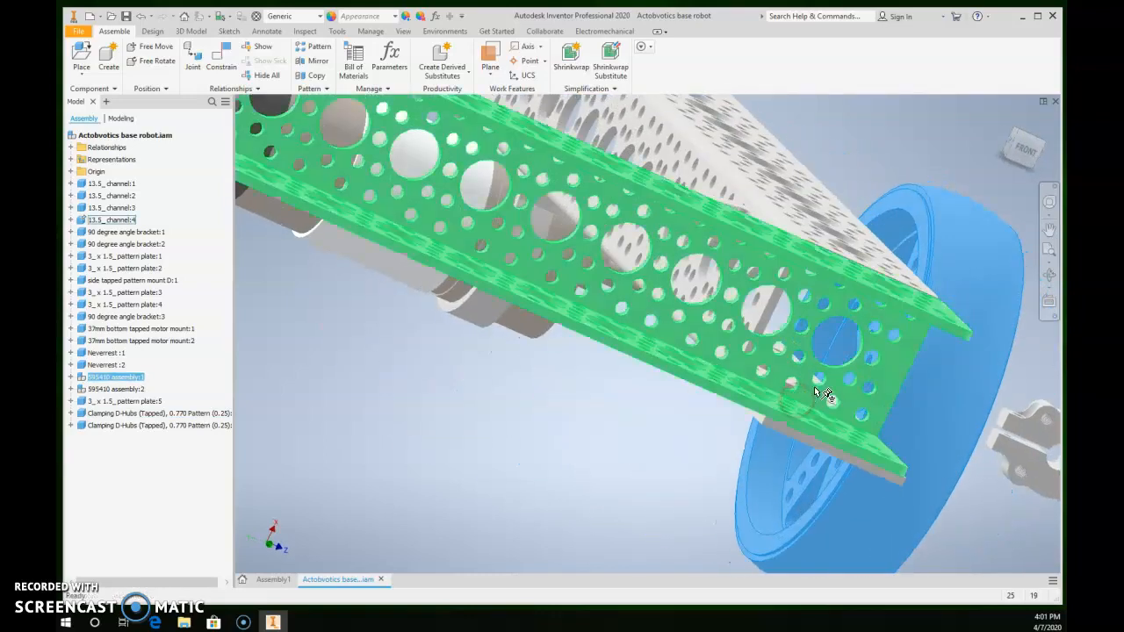
key("c")
middle_click_drag(965, 414, 964, 460, "shift")
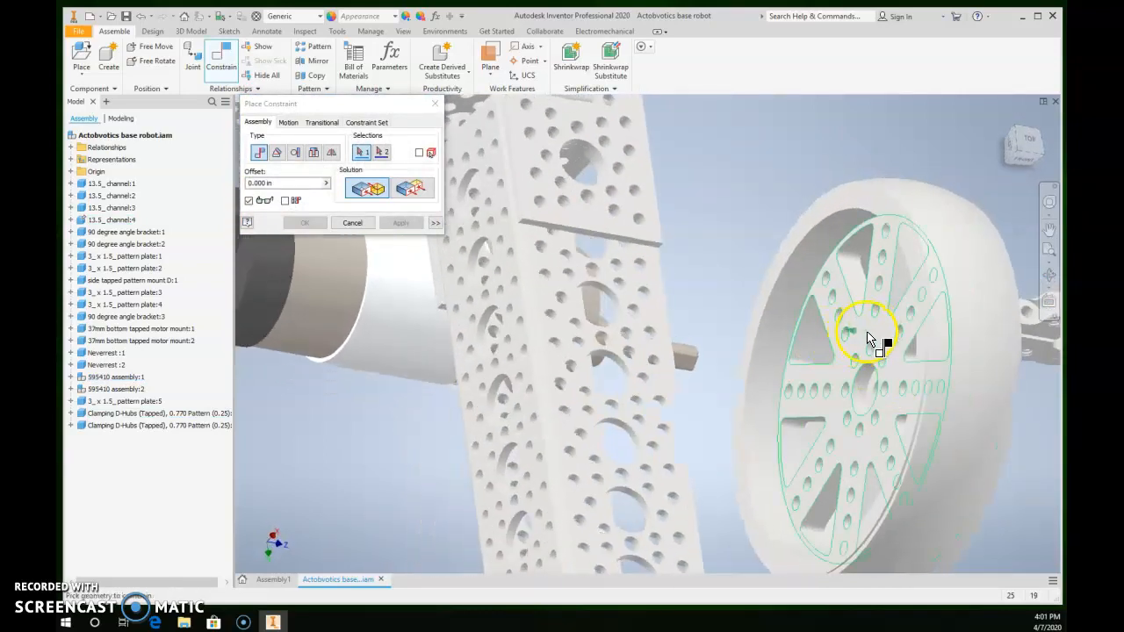
left_click(869, 334)
middle_click_drag(850, 373, 744, 394, "shift")
scroll(558, 374, "up", 5)
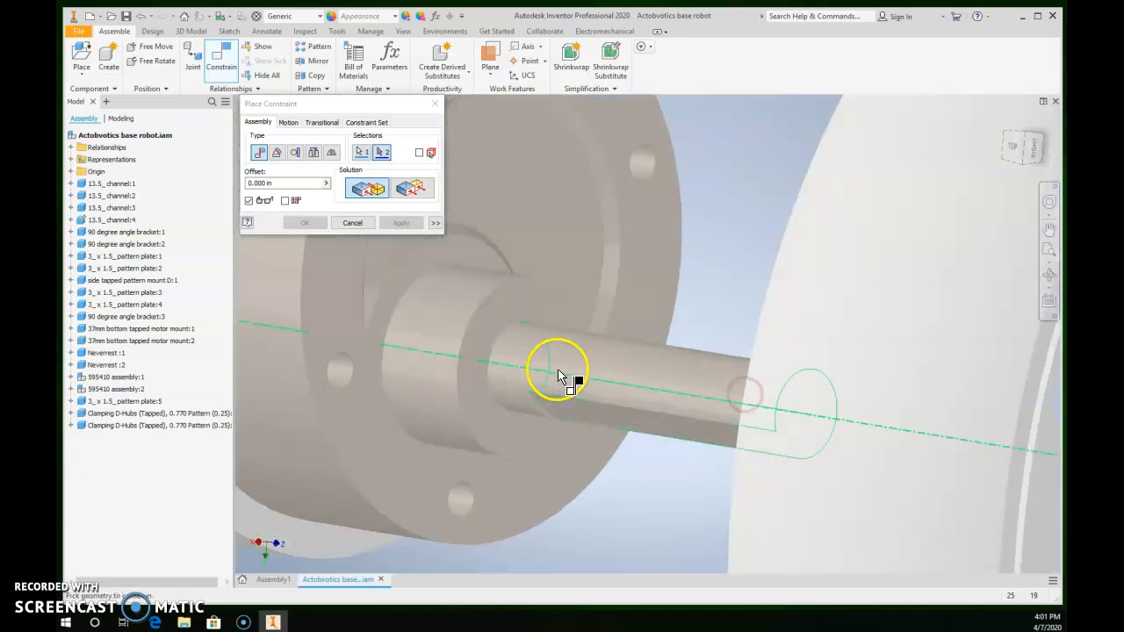
left_click(516, 309)
Set the offset of the wheel-to-gearbox mate to 0.25 in and apply it
middle_click_drag(582, 422, 737, 343, "shift")
middle_click_drag(764, 438, 794, 423, "shift")
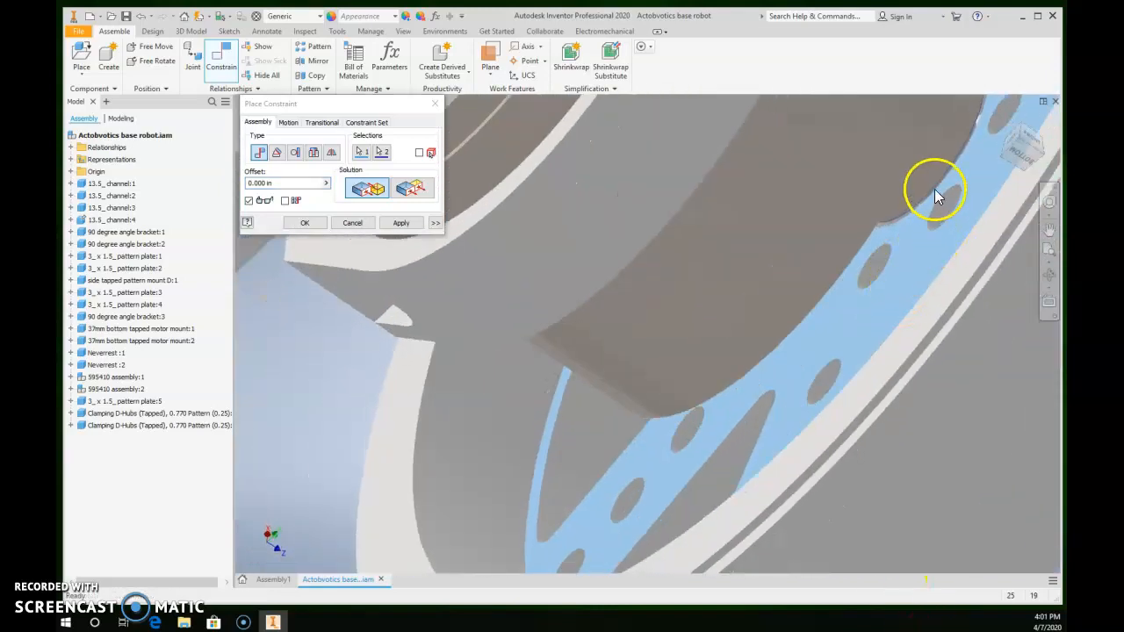
double_click(283, 182)
type(".25")
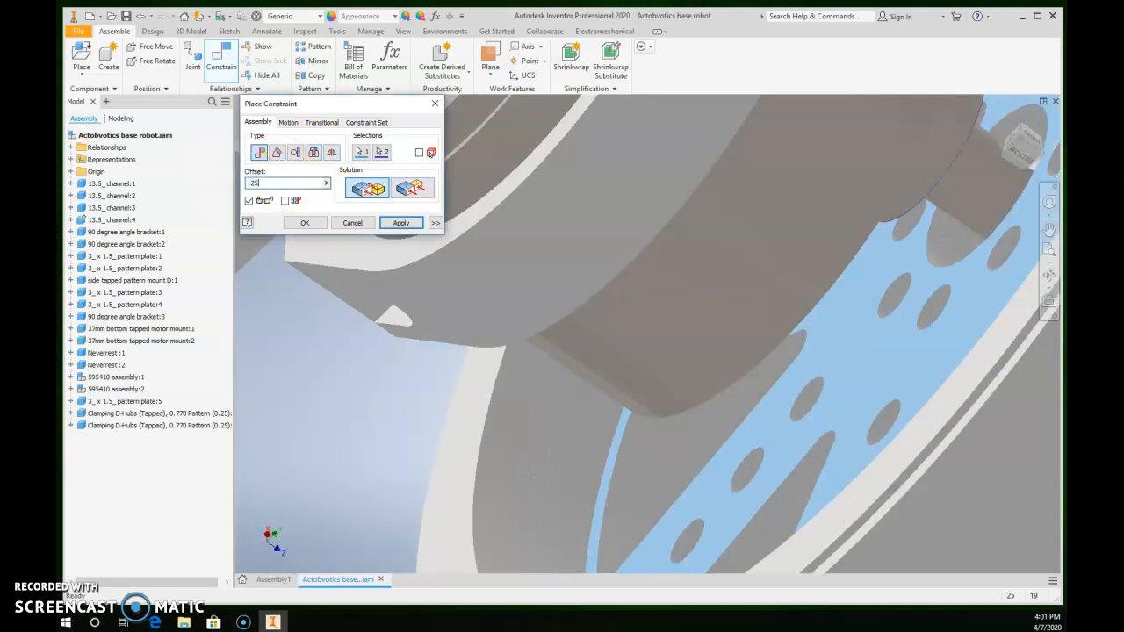
left_click(263, 186)
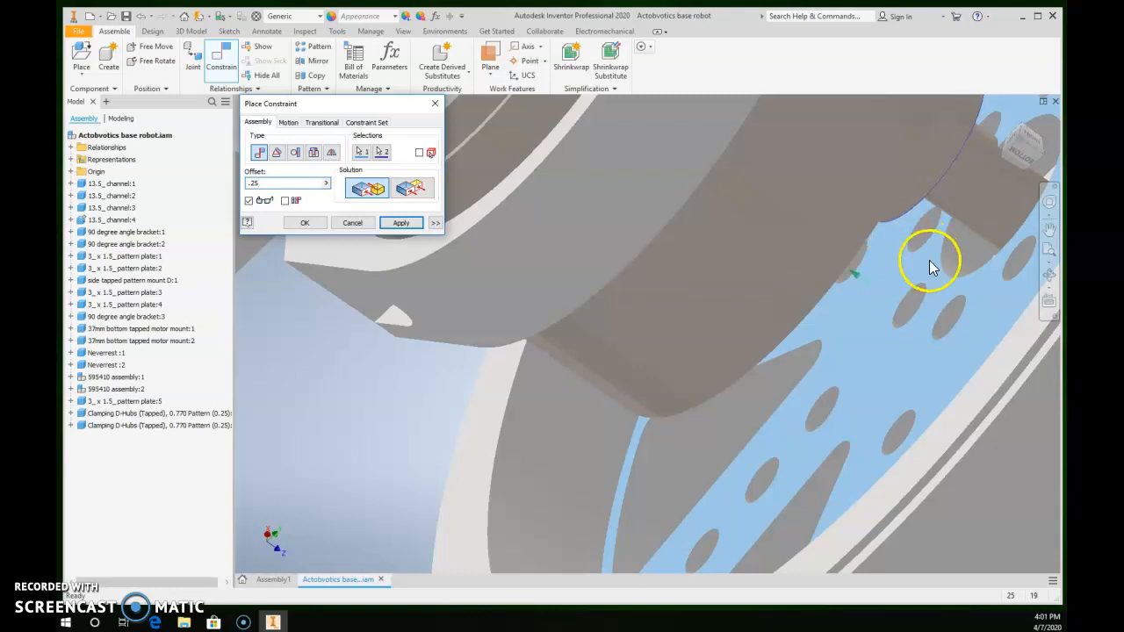
left_click(401, 224)
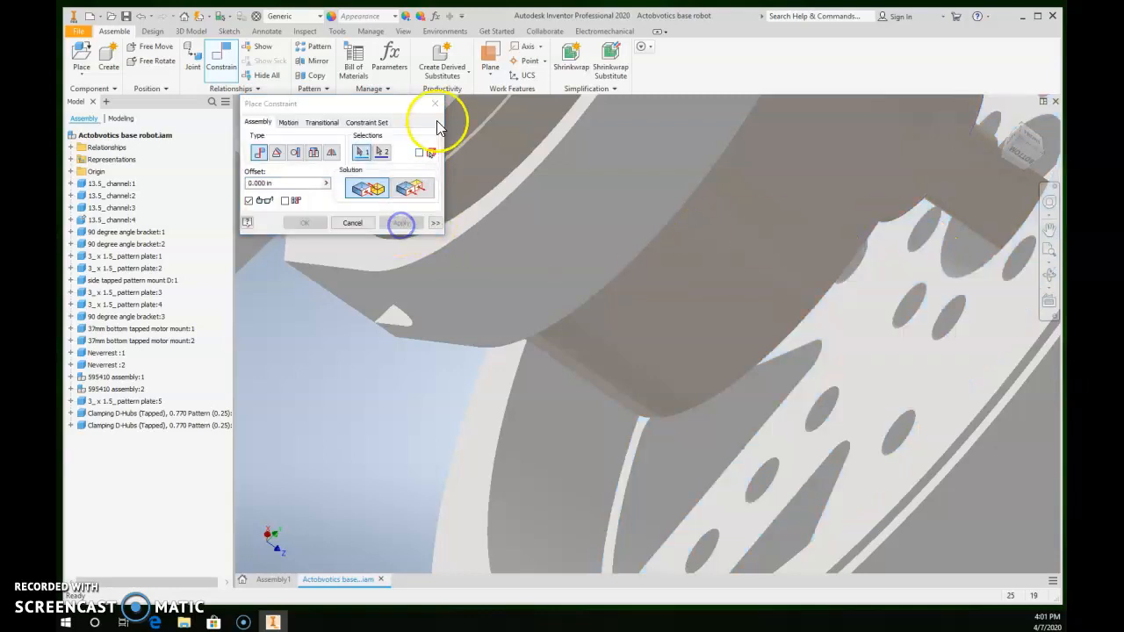
left_click(435, 103)
Try moving the mated wheel and motor to check how the wheel is held on the shaft
scroll(726, 296, "down", 5)
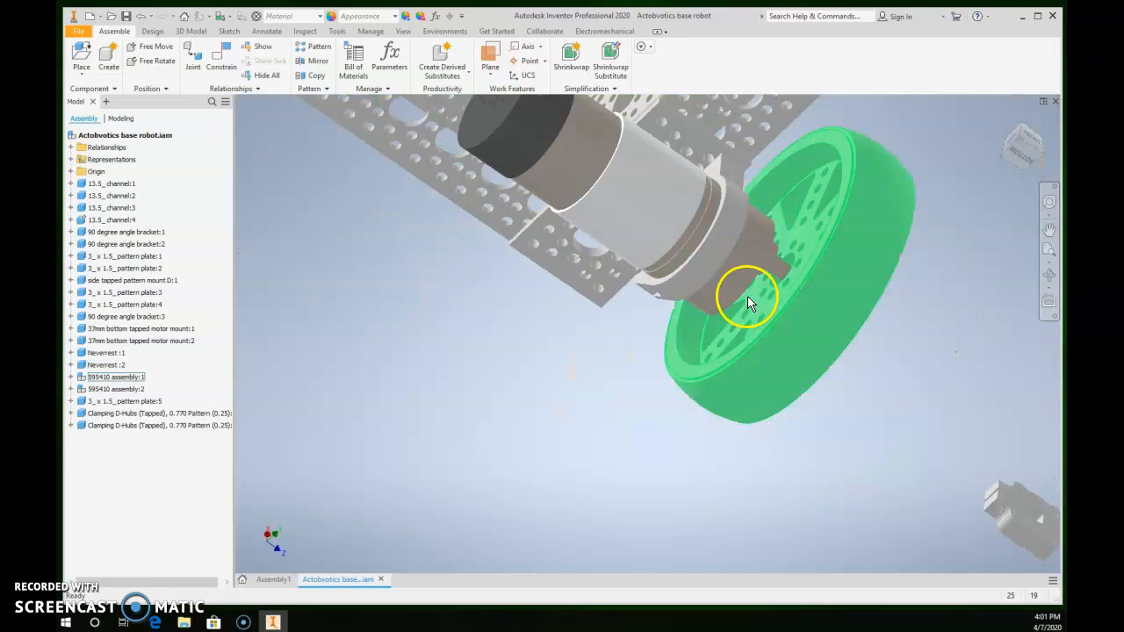
middle_click_drag(799, 336, 777, 355, "shift")
left_click(745, 258)
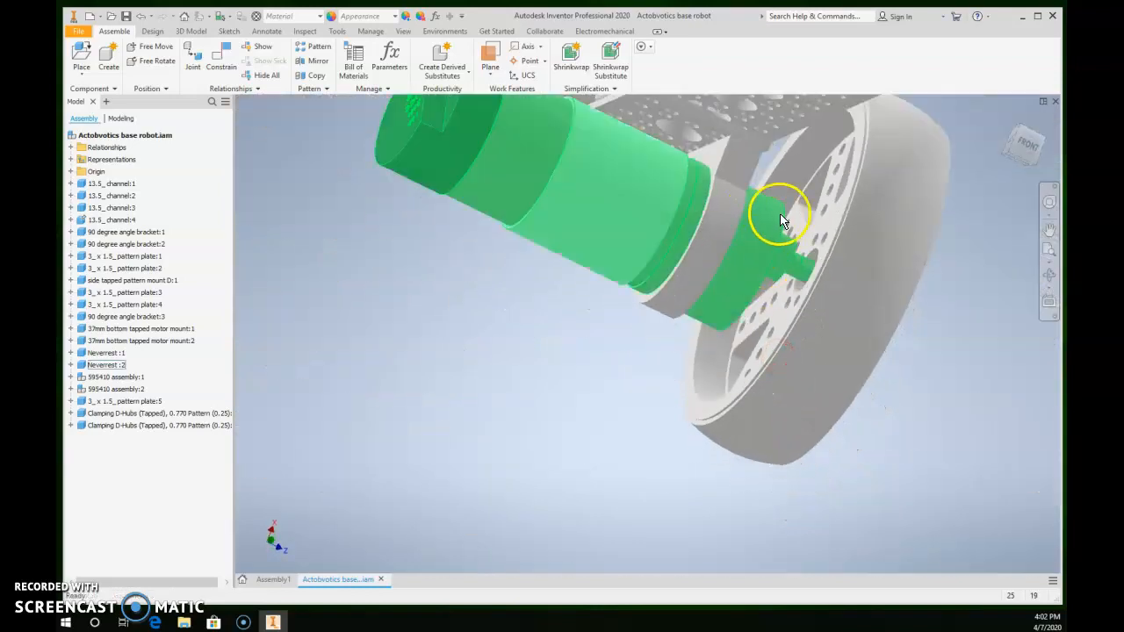
left_click_drag(898, 249, 841, 233)
left_click_drag(591, 237, 659, 303)
left_click_drag(782, 255, 735, 304)
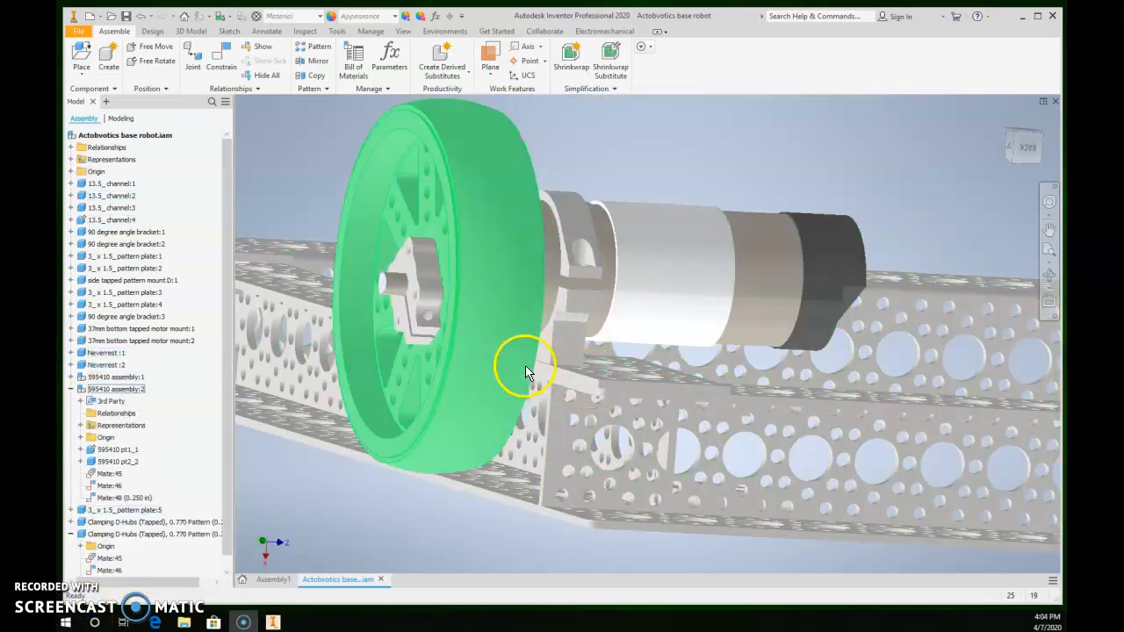
Examine the second wheel, its clamping D-hub and motor shaft from both sides, and then both wheels on the frame
middle_click_drag(547, 306, 501, 343, "shift")
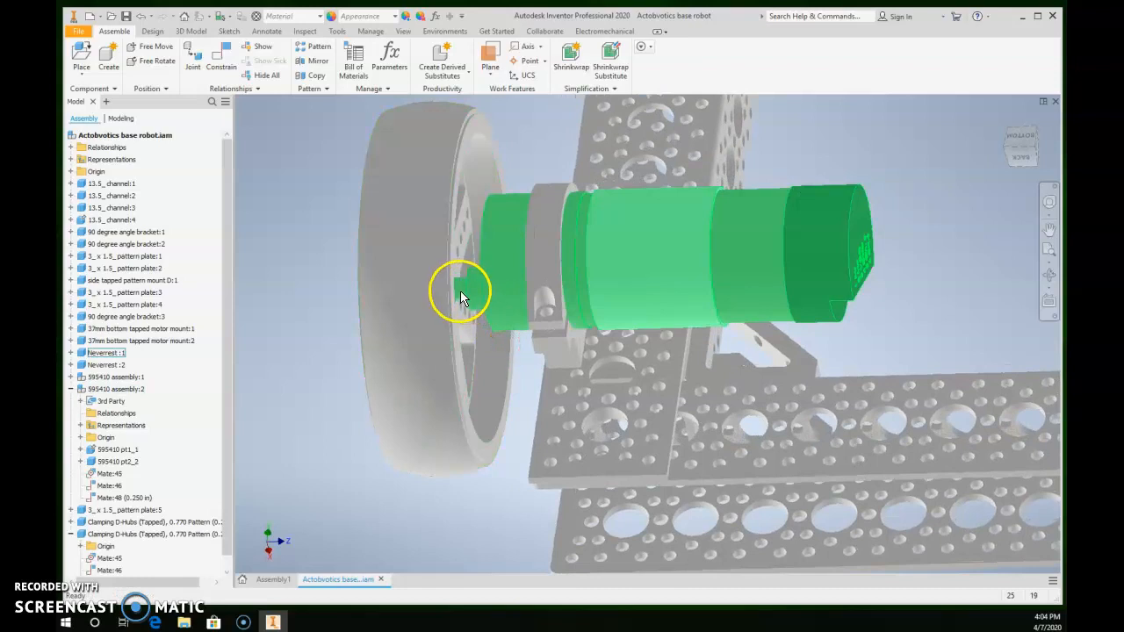
middle_click_drag(465, 295, 452, 299, "shift")
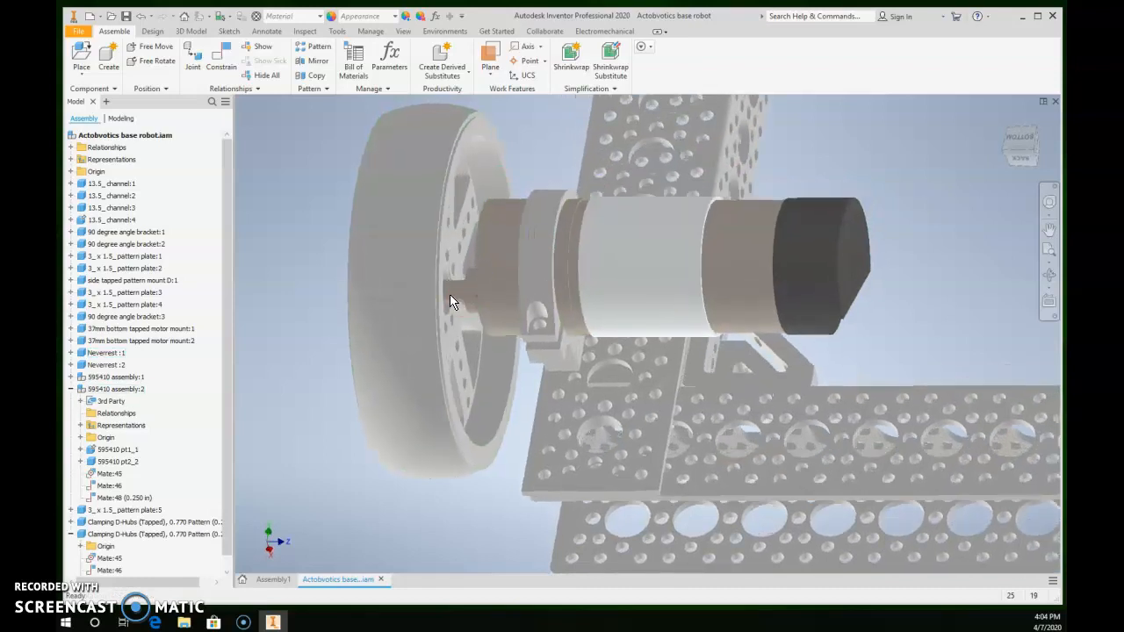
middle_click_drag(414, 346, 469, 350, "shift")
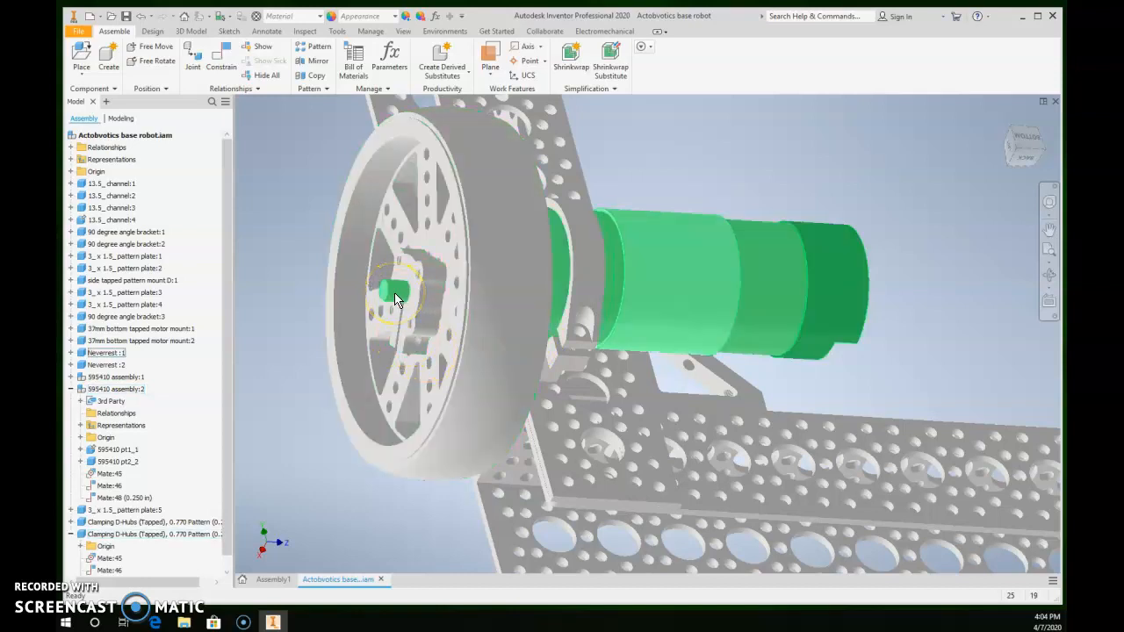
scroll(439, 305, "down", 5)
left_click(539, 312)
left_click_drag(539, 306, 543, 302)
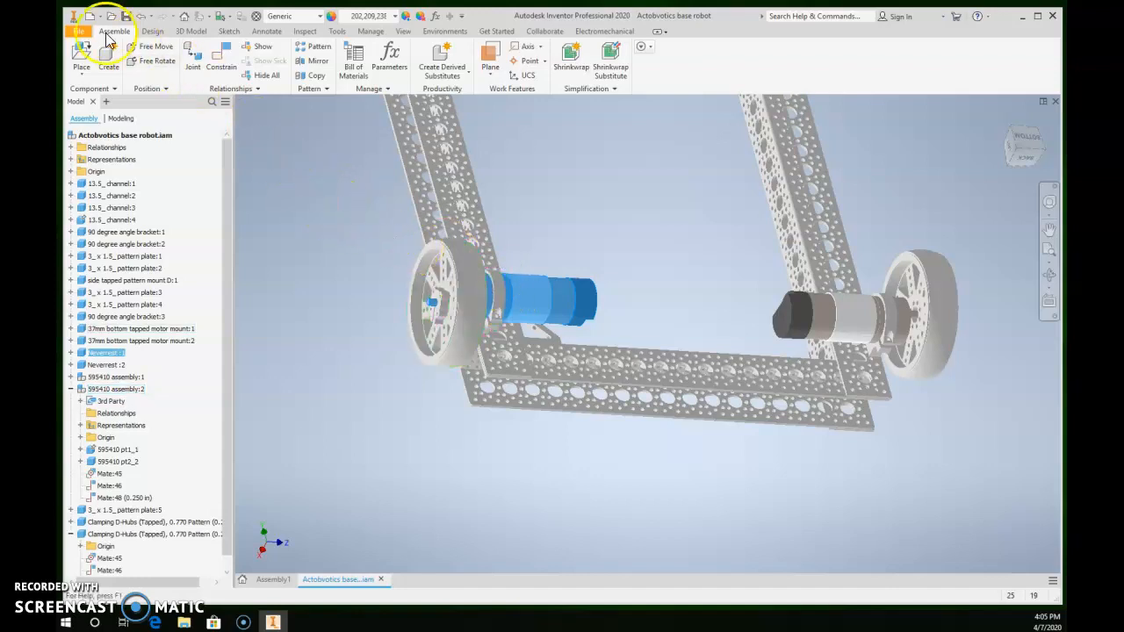
Create a new assembly from the Standard.iam template
left_click(78, 33)
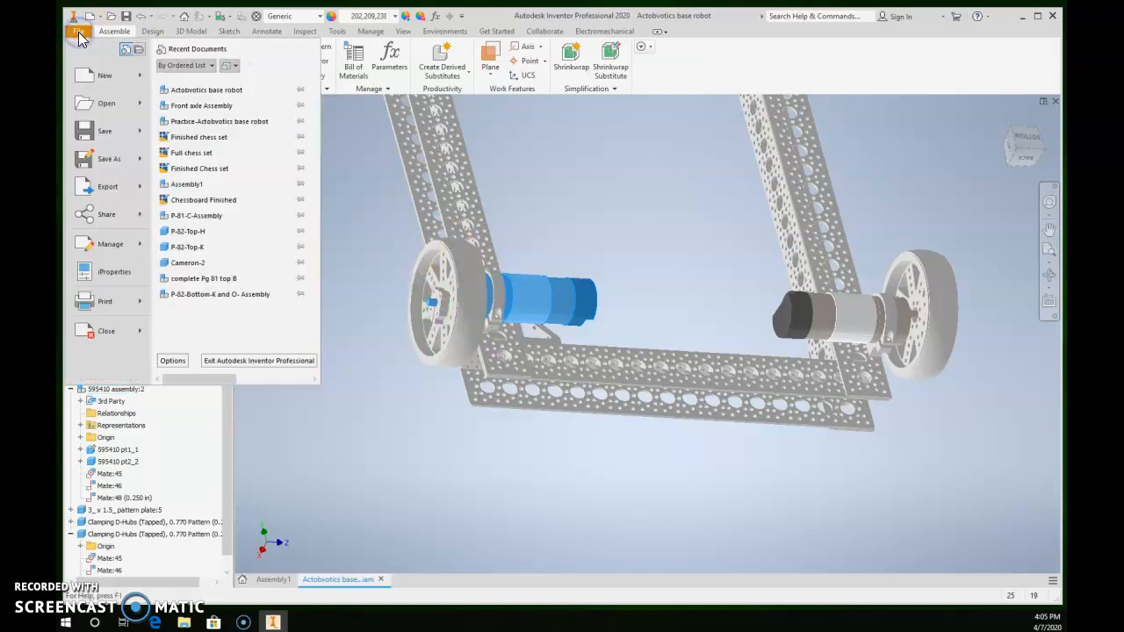
left_click(101, 79)
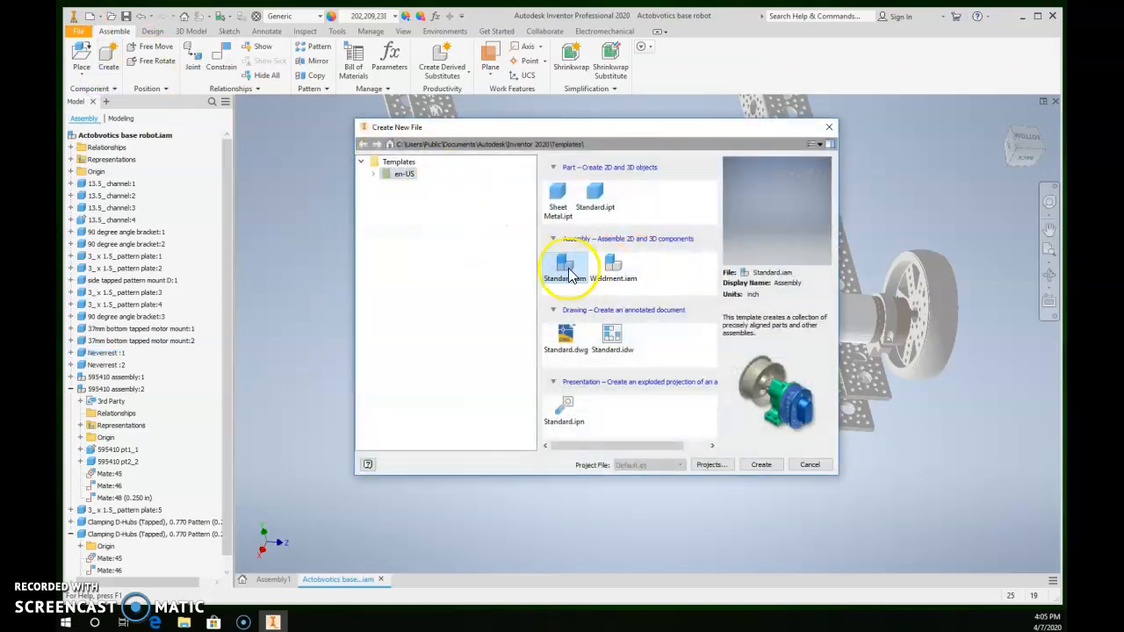
double_click(563, 268)
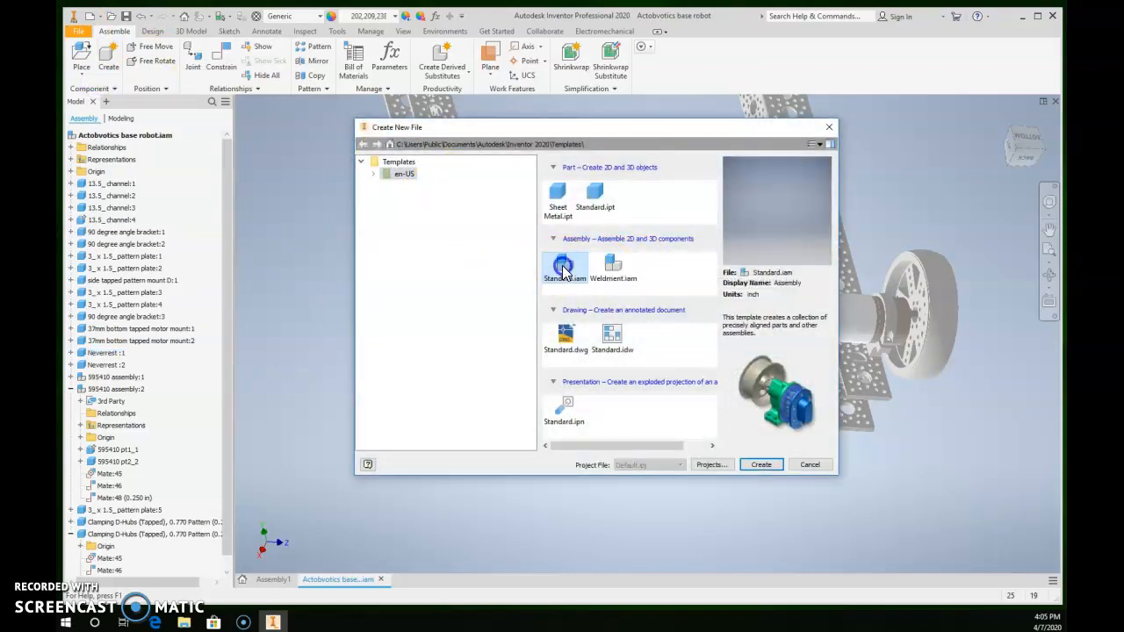
Browse to the Actobotics Channel folder for a component to place and choose 1.5_ channel
left_click(81, 56)
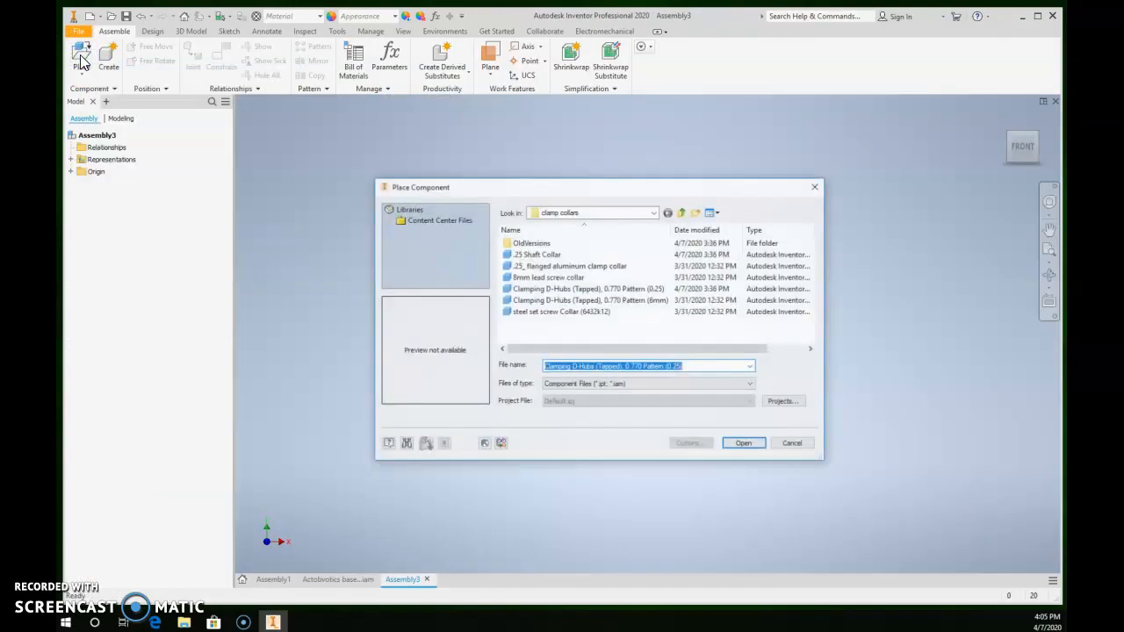
left_click(682, 213)
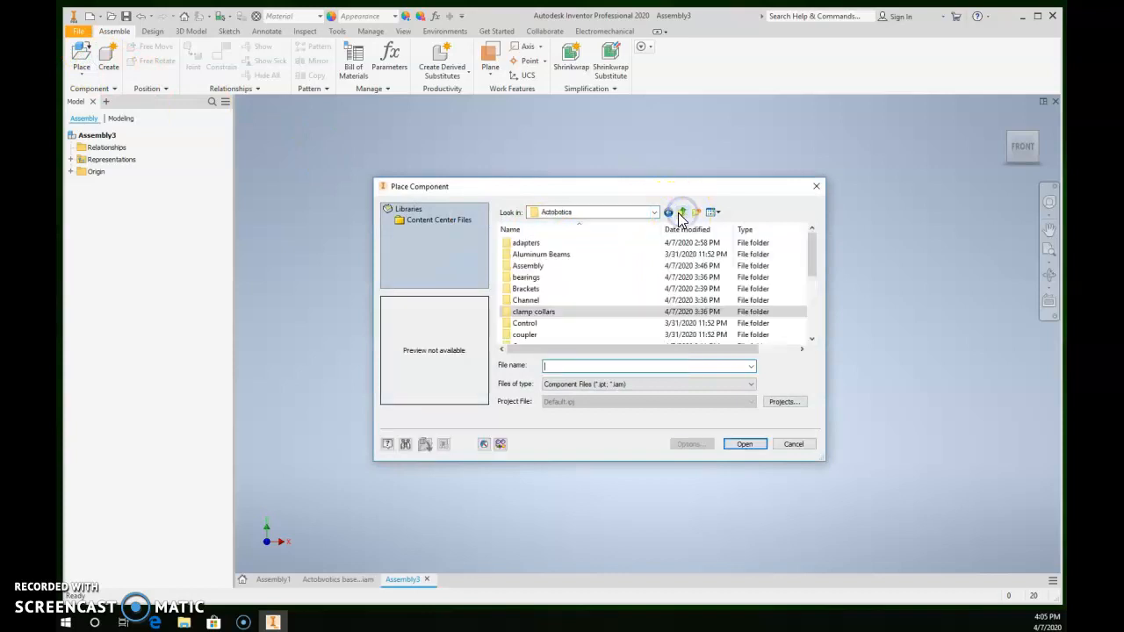
left_click_drag(812, 259, 818, 254)
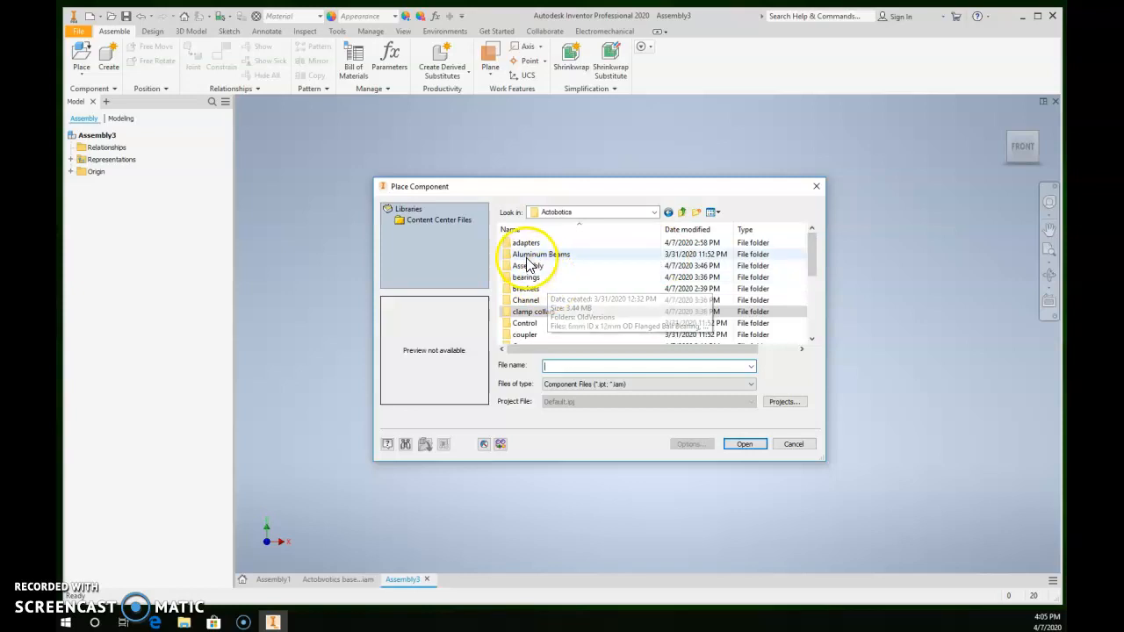
left_click(531, 300)
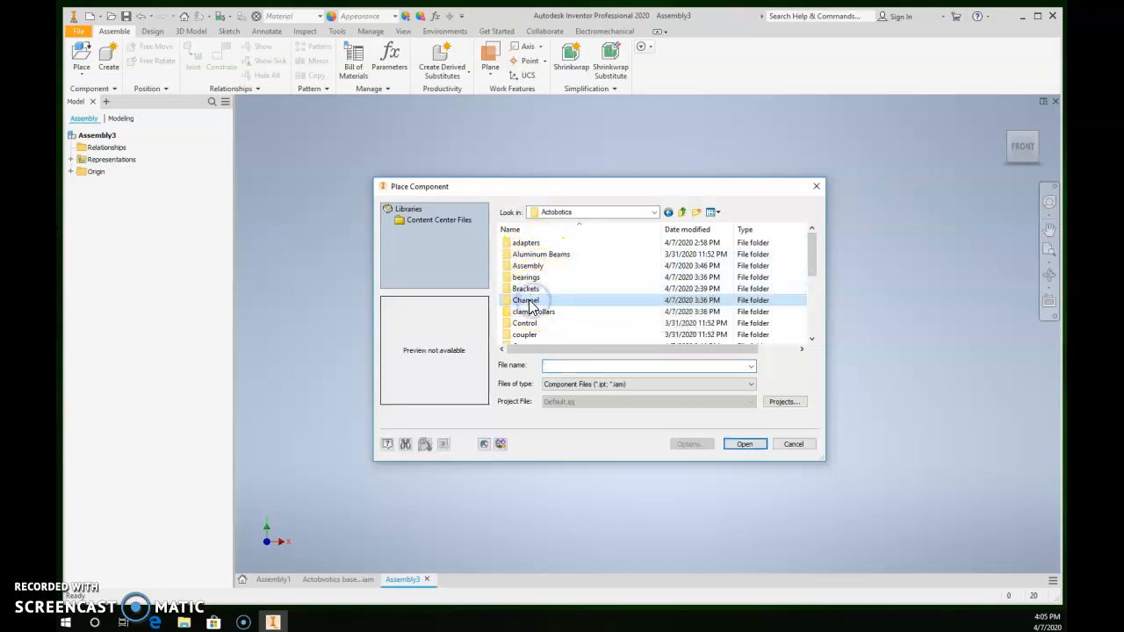
double_click(527, 302)
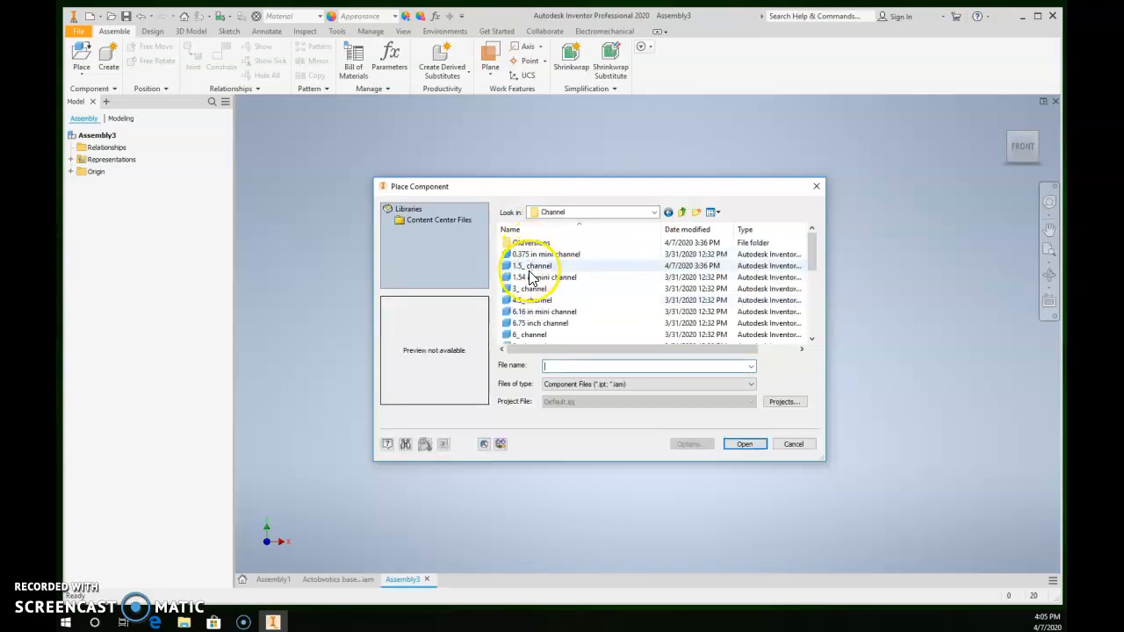
left_click(527, 267)
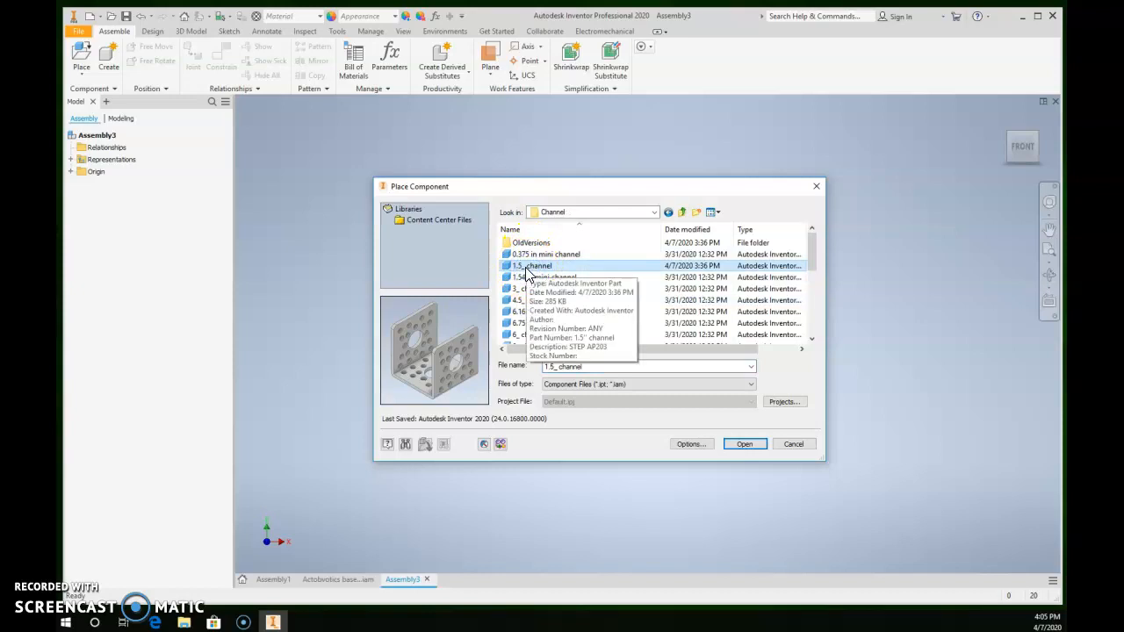
double_click(527, 268)
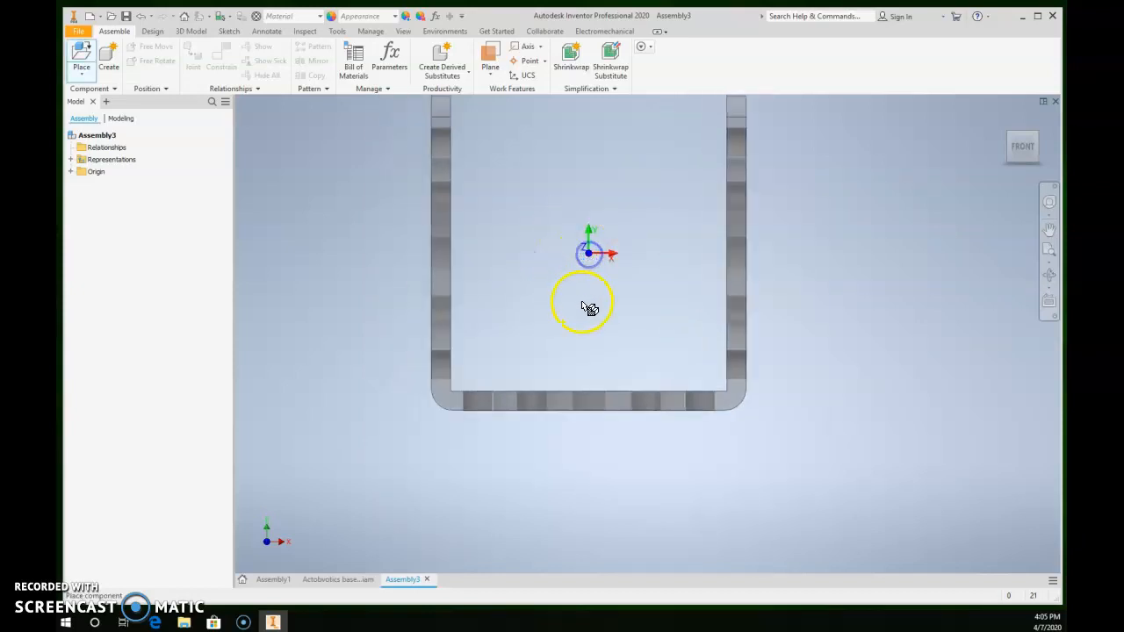
Place the 1.5_ channel in the assembly and add two Flange bearing parts from the bearings folder beside it
left_click(588, 307)
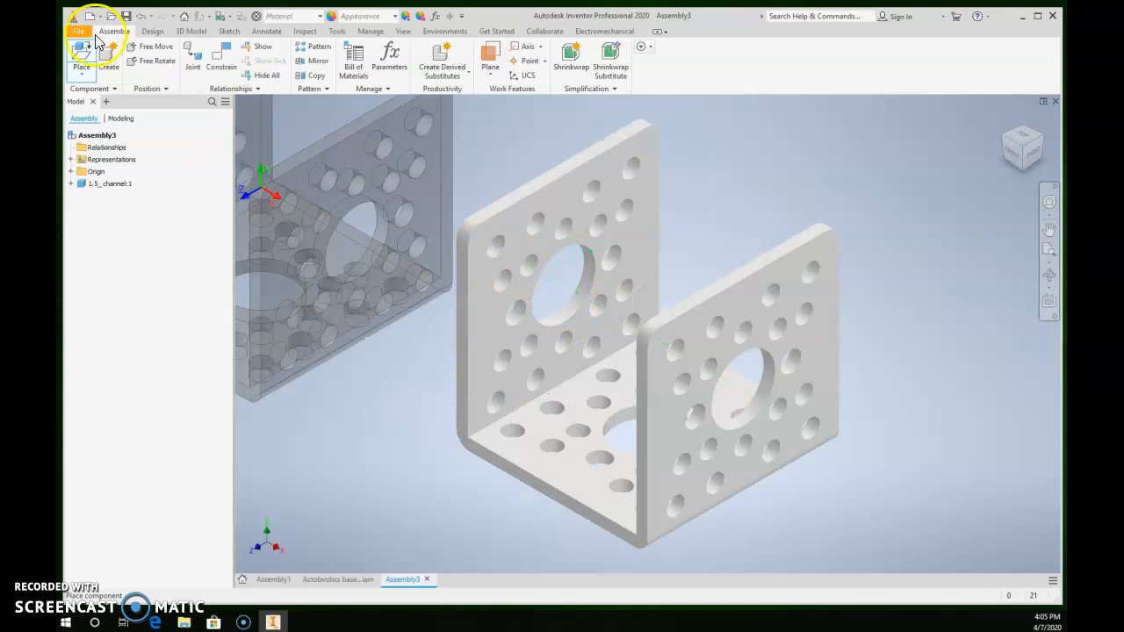
left_click(81, 59)
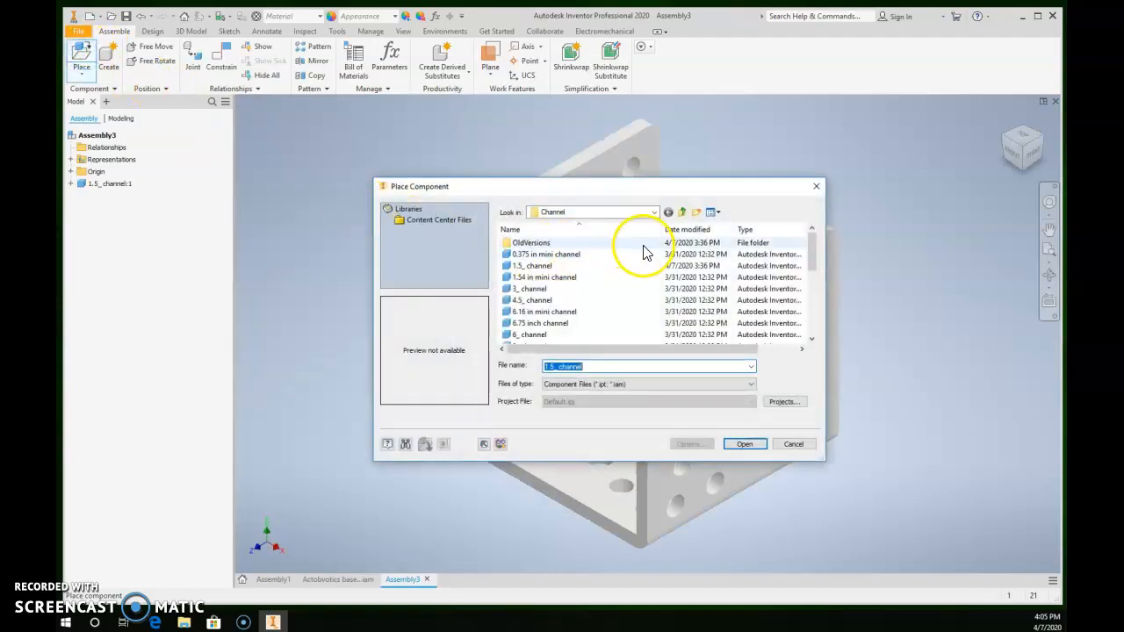
left_click(681, 211)
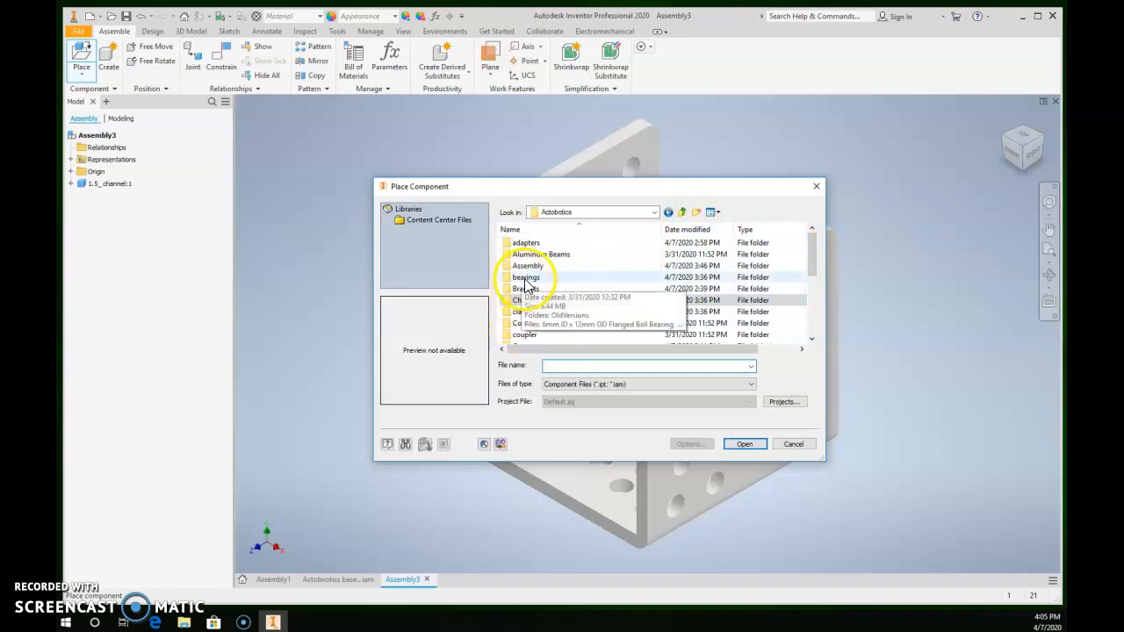
double_click(526, 278)
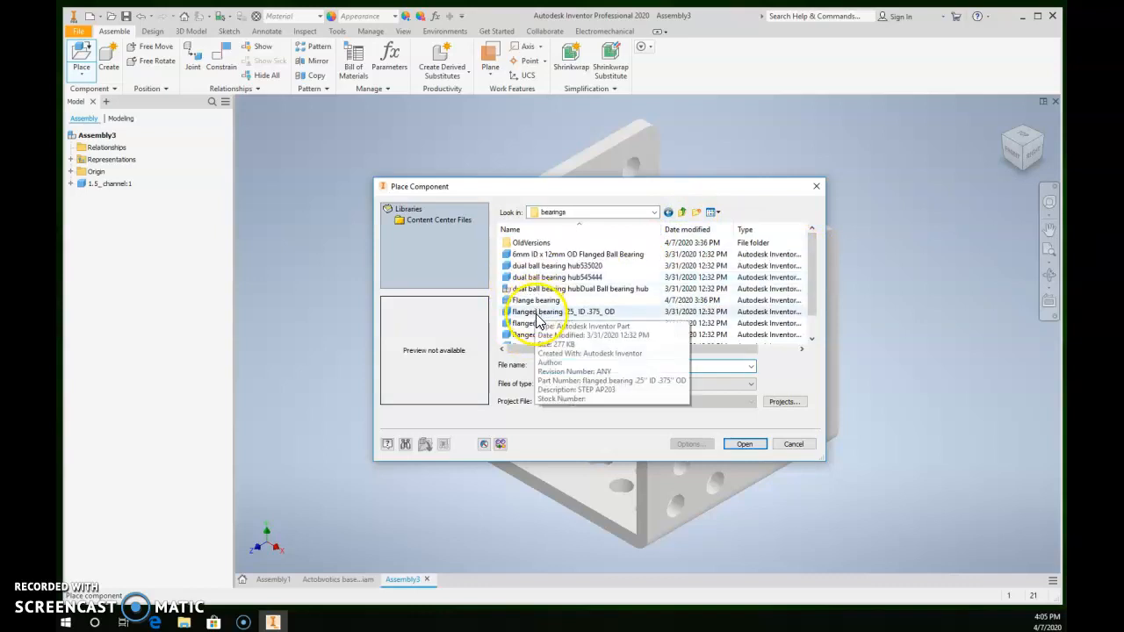
left_click(535, 304)
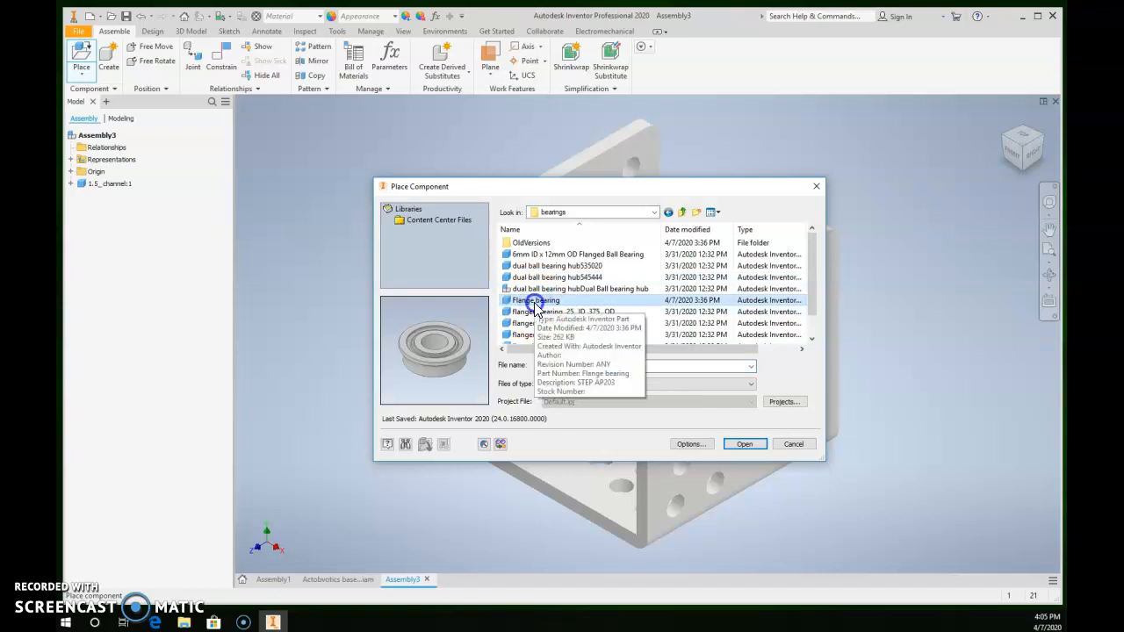
left_click(884, 217)
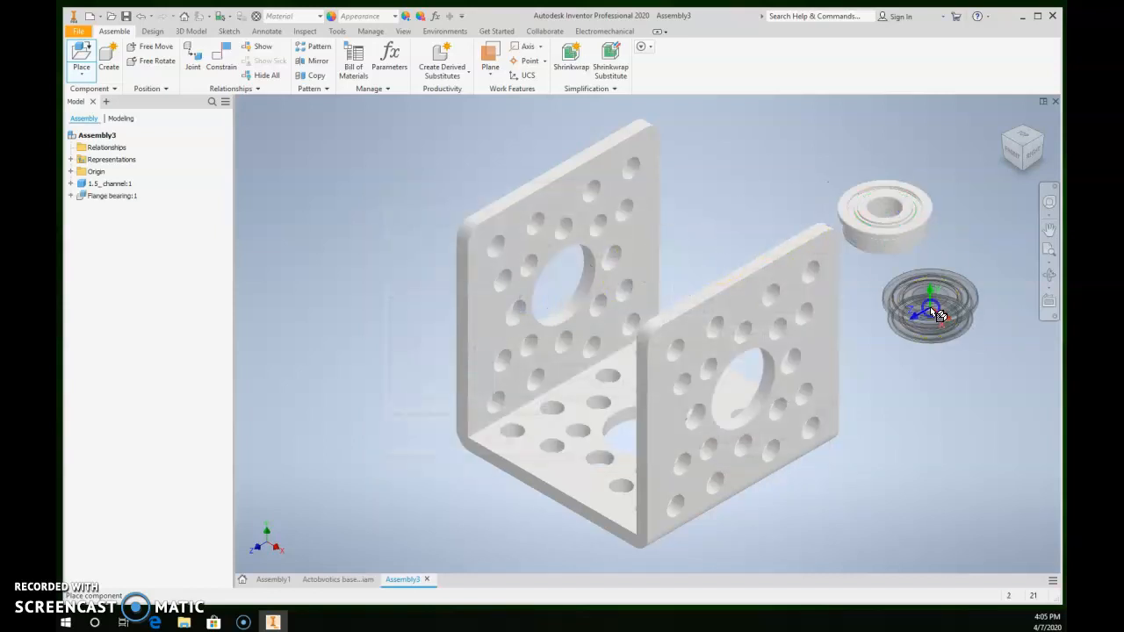
left_click(932, 312)
Place one d-shaft 3.5inches from the Actobotics shafts folder above the channel
left_click(80, 54)
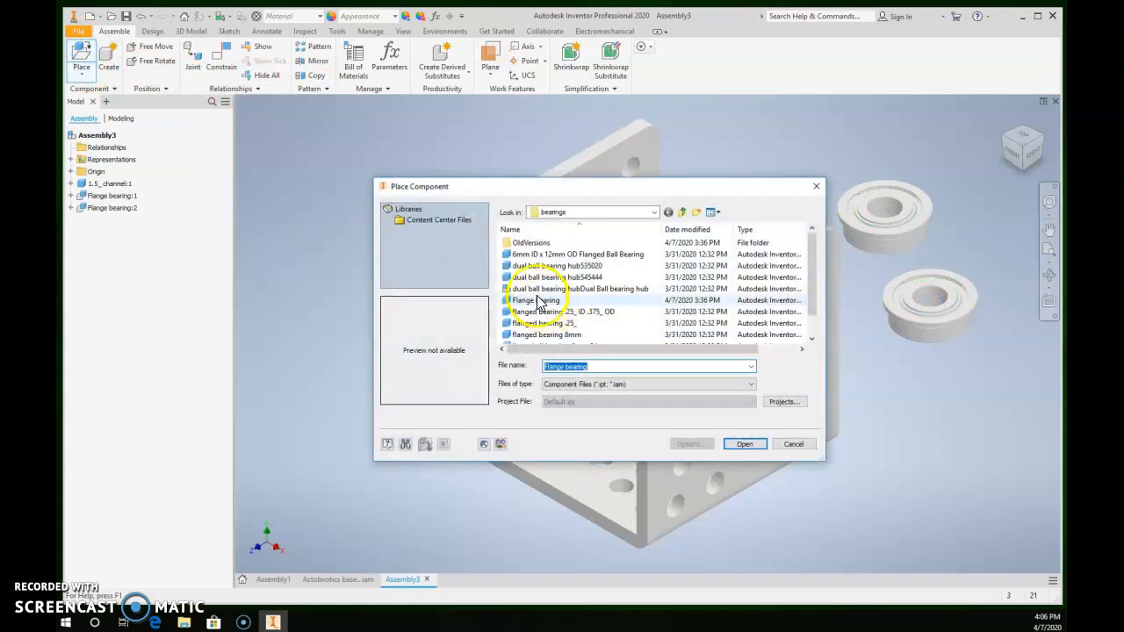
left_click(683, 212)
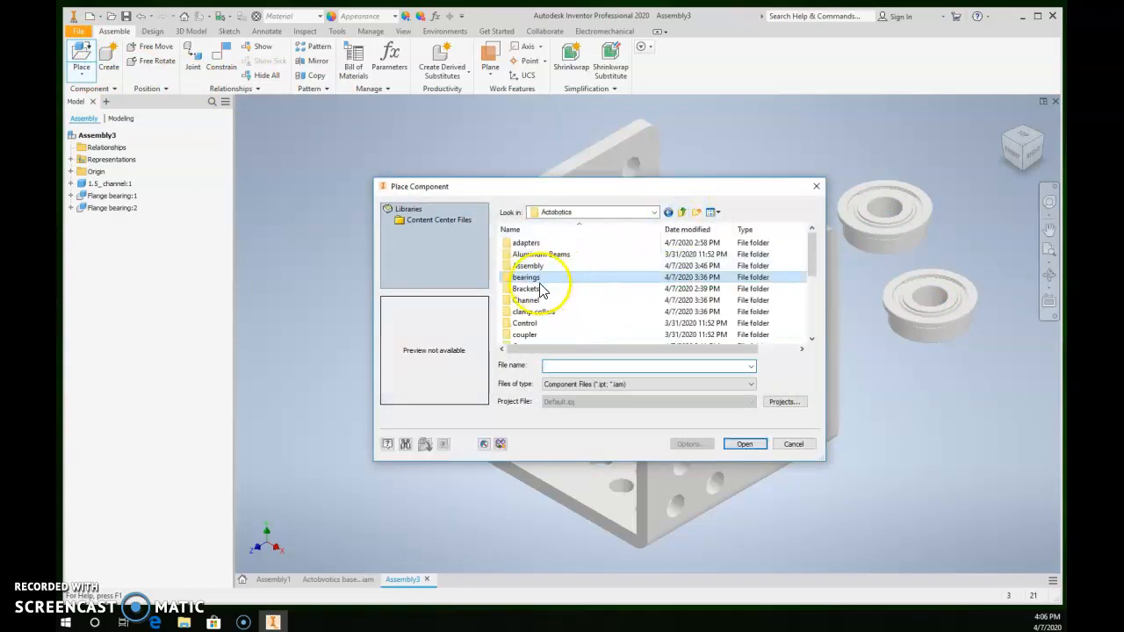
scroll(531, 338, "down", 5)
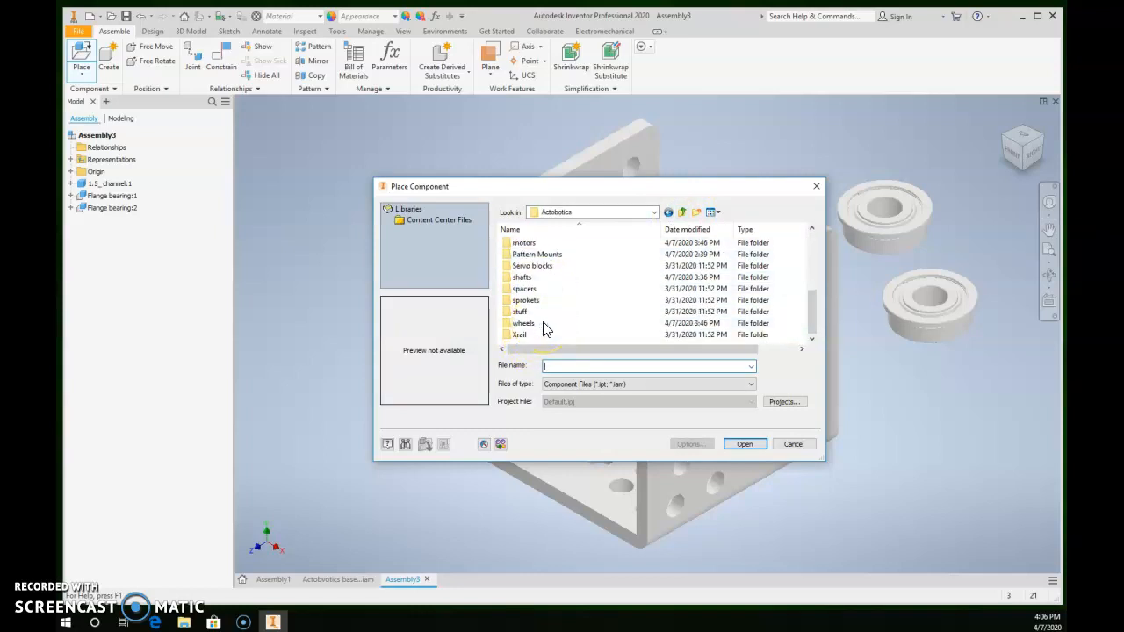
double_click(525, 276)
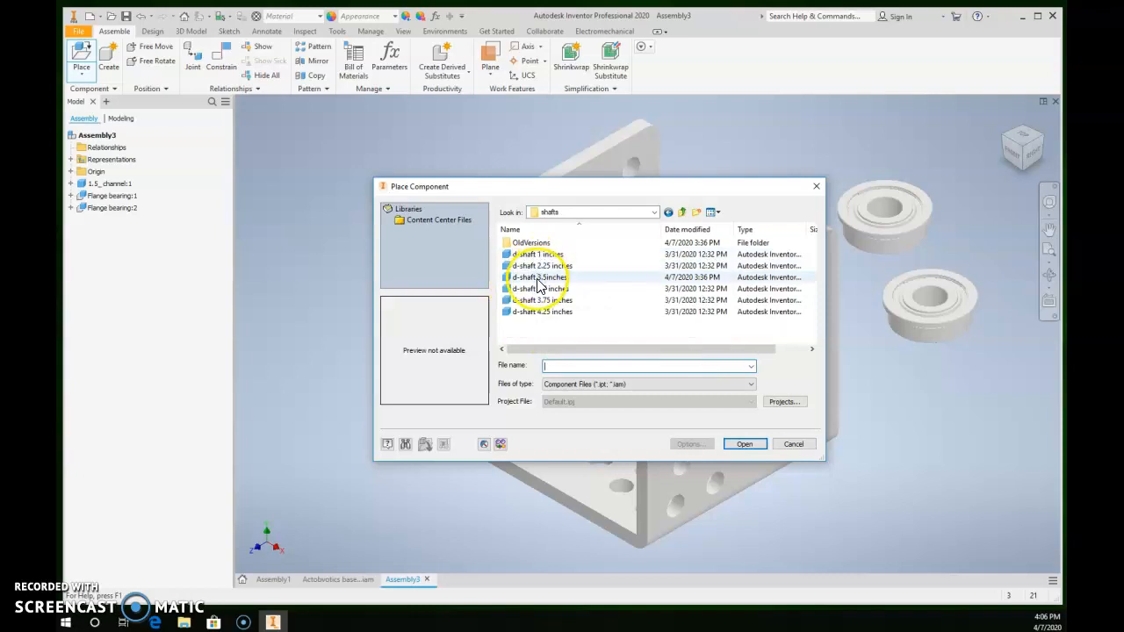
double_click(537, 278)
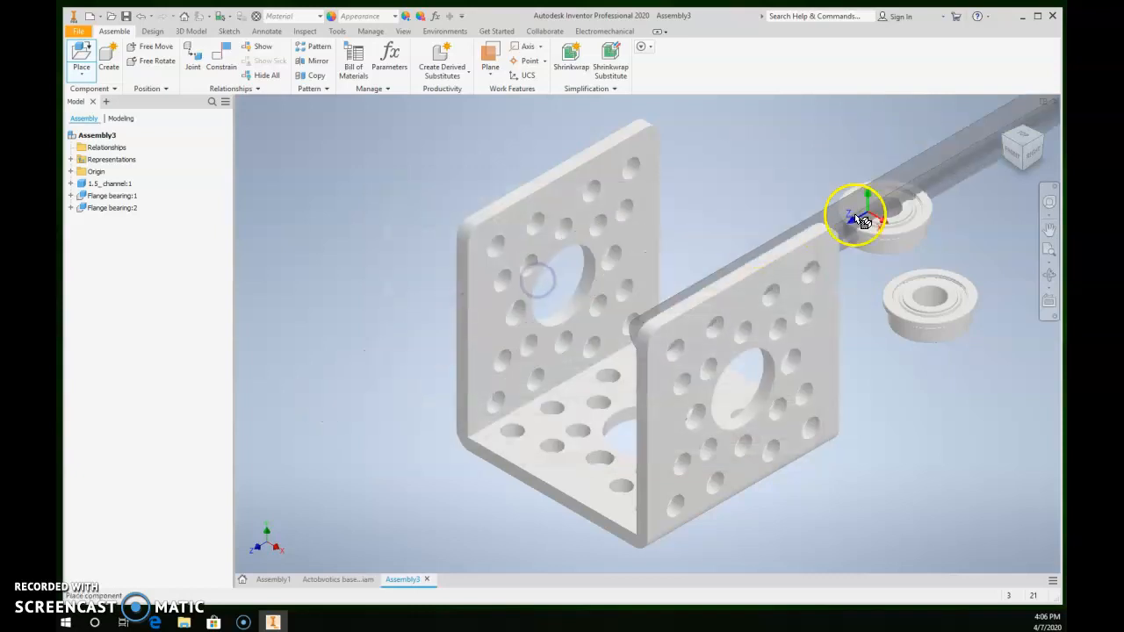
left_click(835, 157)
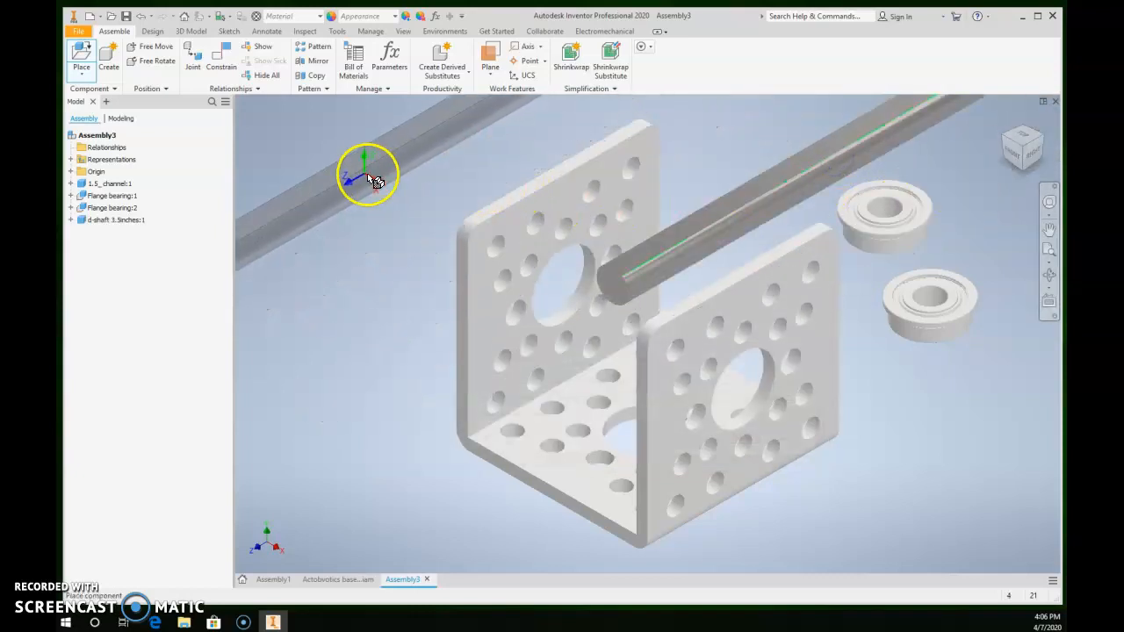
Preview Heavy duty coupler 2.5_- 6mm in the coupler folder and look through the Actobotics folder list for collars
left_click(79, 54)
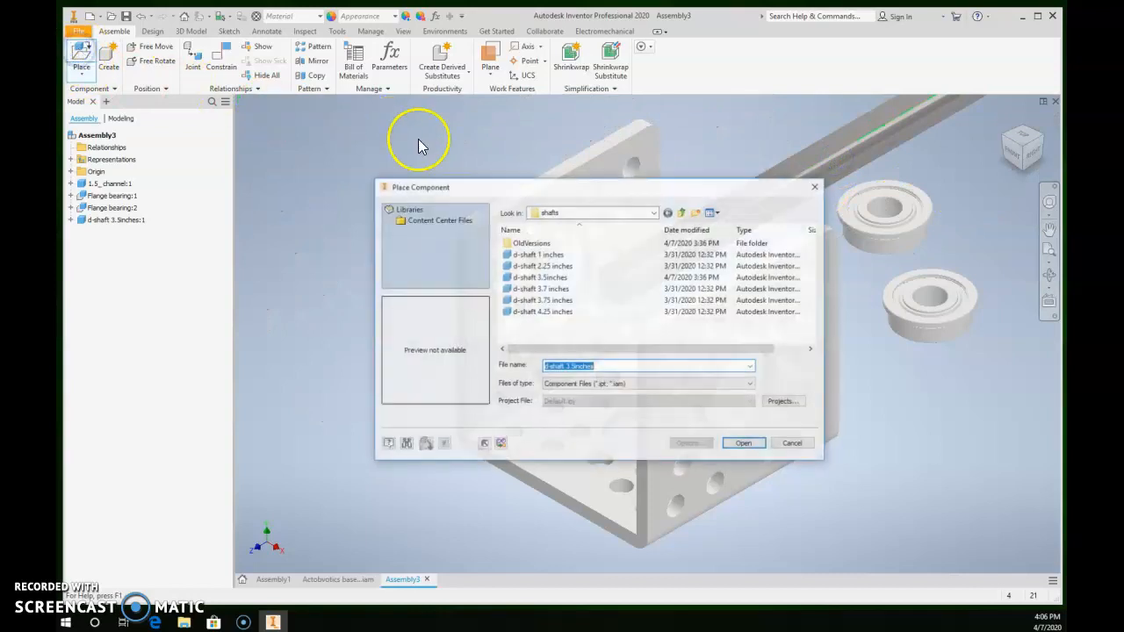
left_click(681, 212)
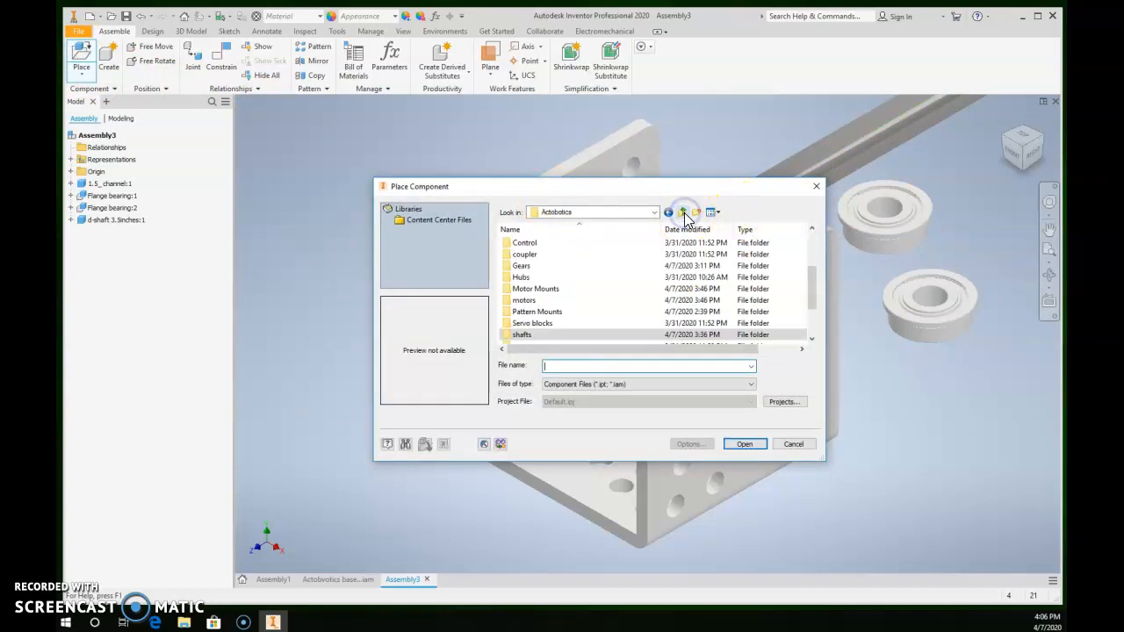
double_click(527, 255)
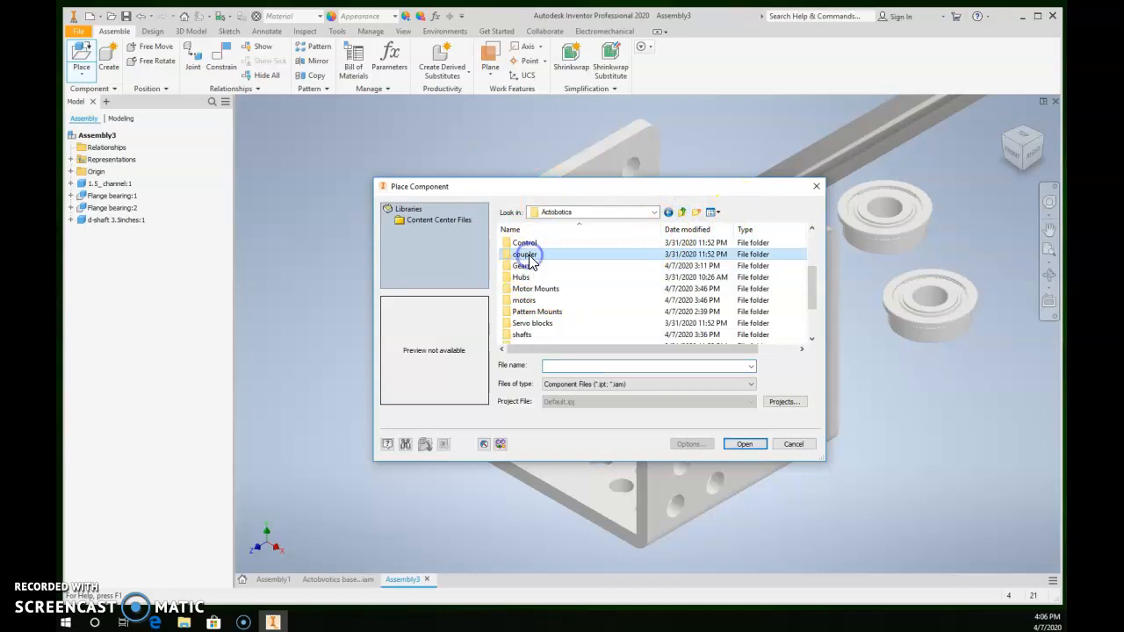
left_click(544, 245)
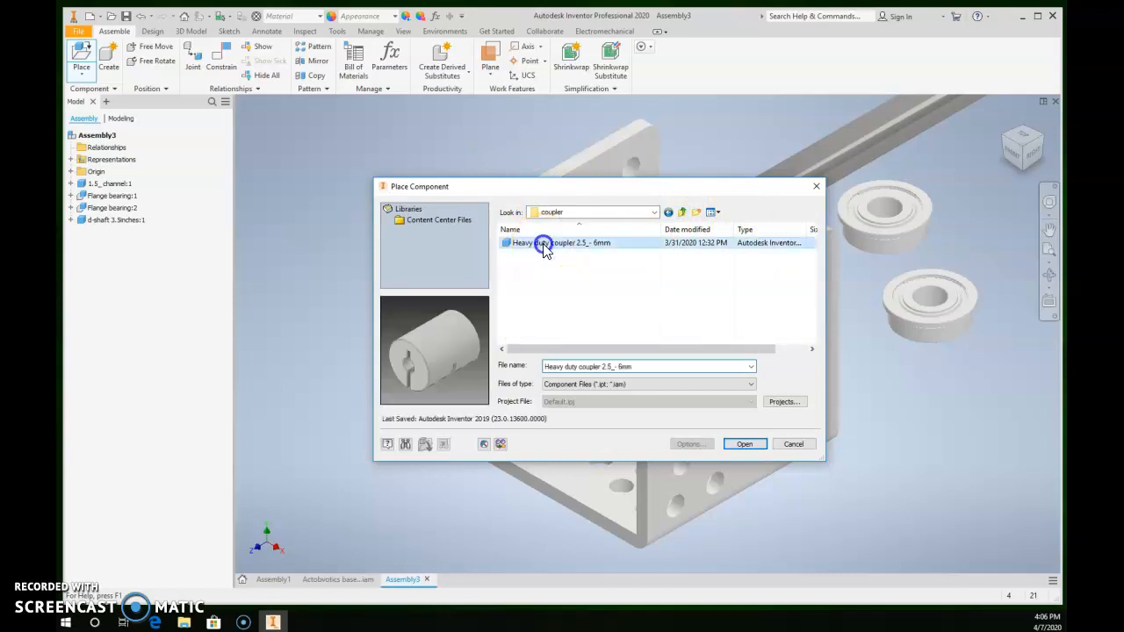
left_click(685, 213)
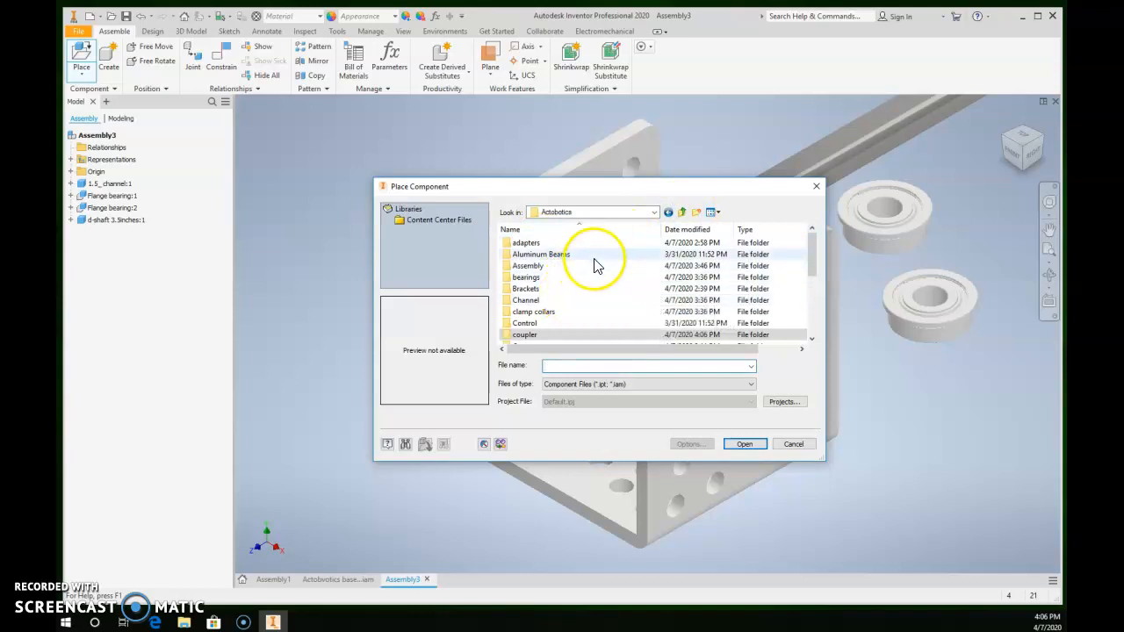
scroll(595, 266, "down", 1)
scroll(594, 274, "down", 3)
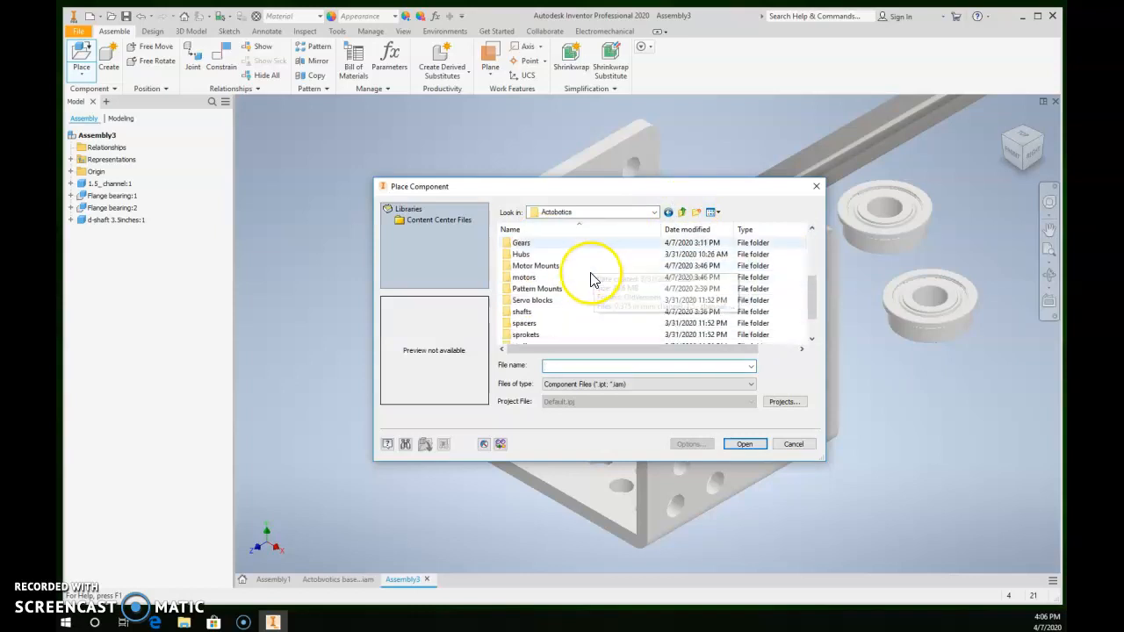
scroll(588, 287, "up", 4)
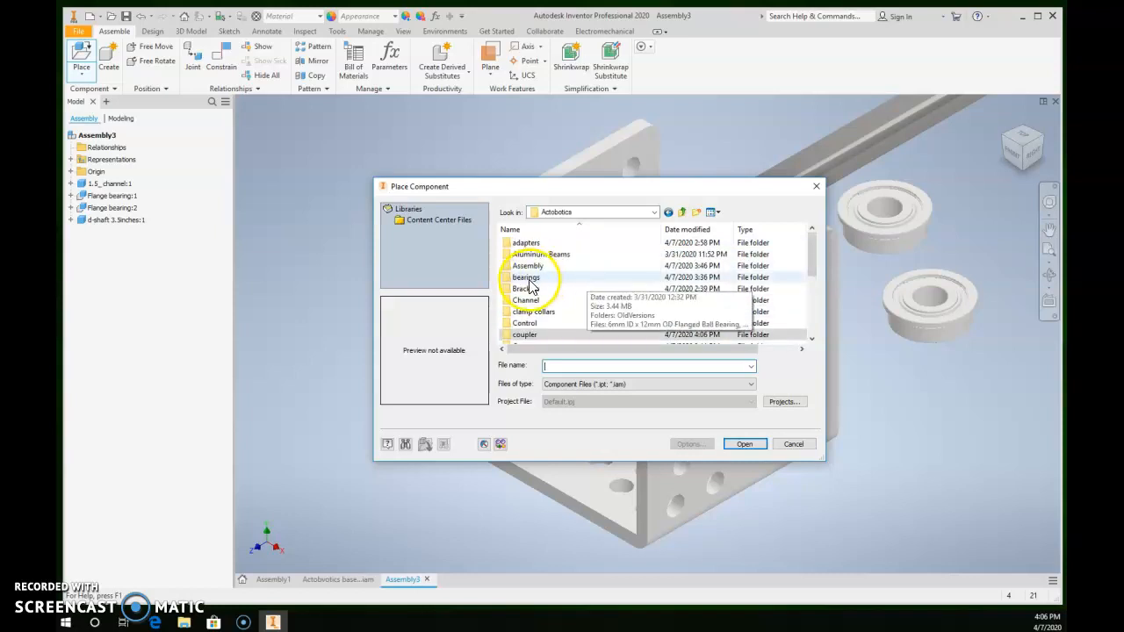
Preview the parts in the bearings folder one after another, from the 6mm ID x 12mm OD Flanged Ball Bearing onward
double_click(526, 279)
left_click(538, 263)
left_click(540, 311)
left_click(540, 333)
scroll(541, 334, "down", 1)
scroll(542, 333, "up", 1)
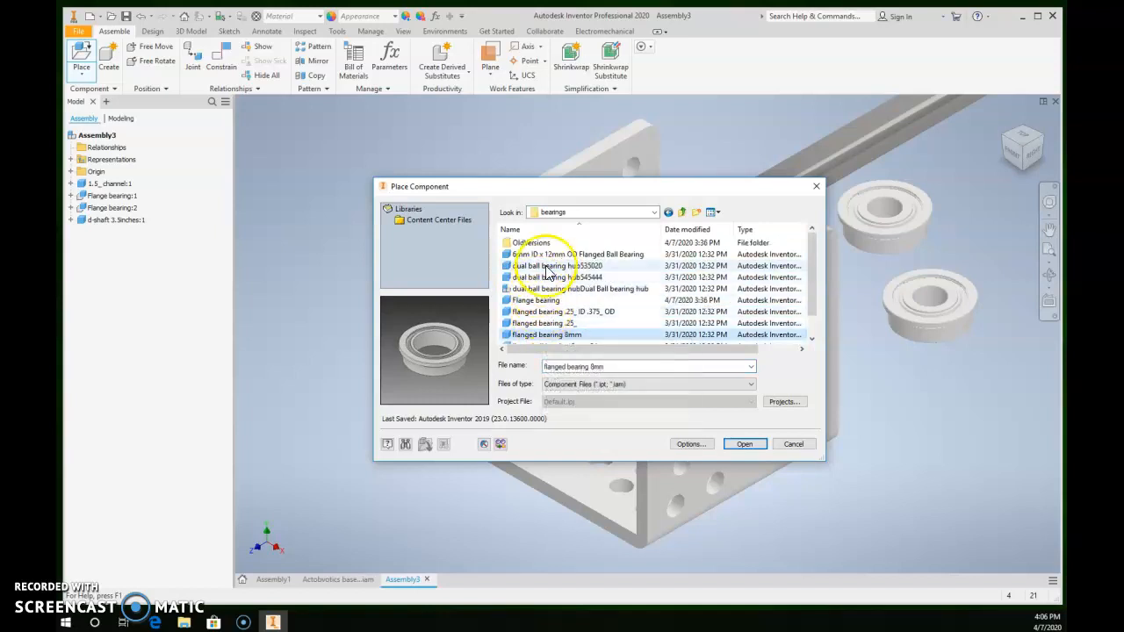
left_click(545, 254)
key("Down")
key("Down")
key("Down")
key("Down")
key("Down")
key("Down")
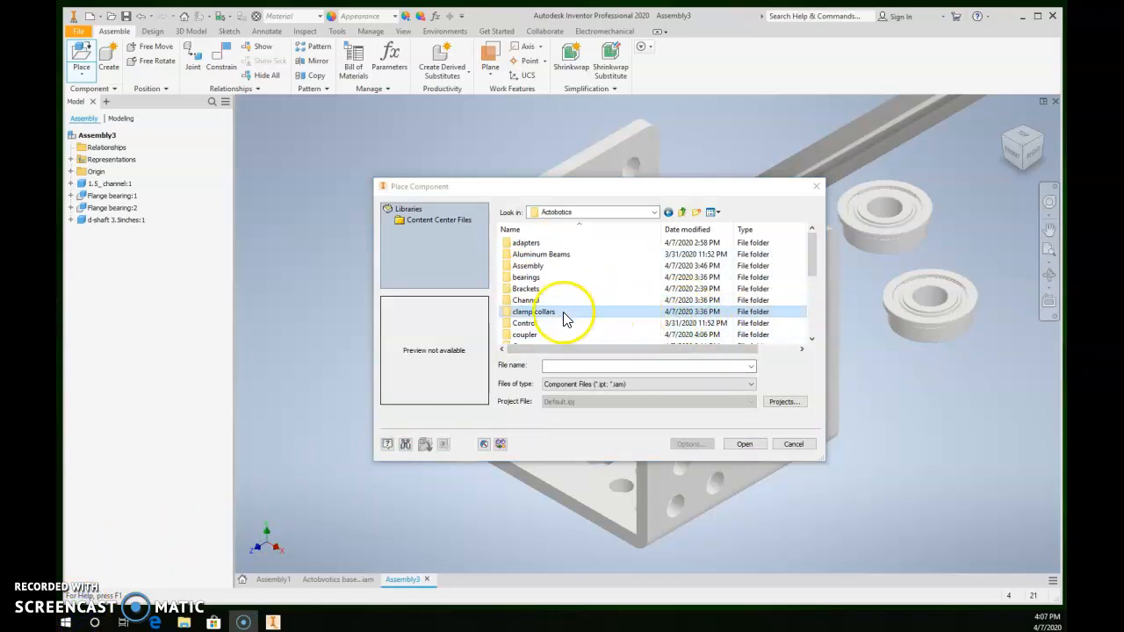
Place two .25 Shaft Collar parts from the clamp collars folder near the shaft
double_click(557, 314)
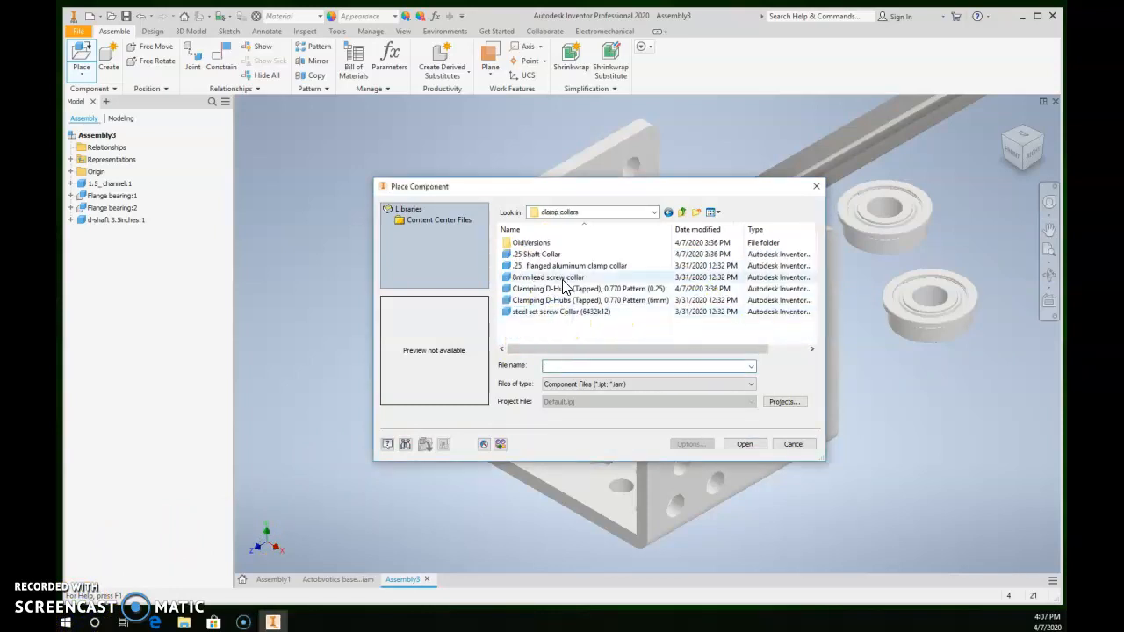
left_click(565, 288)
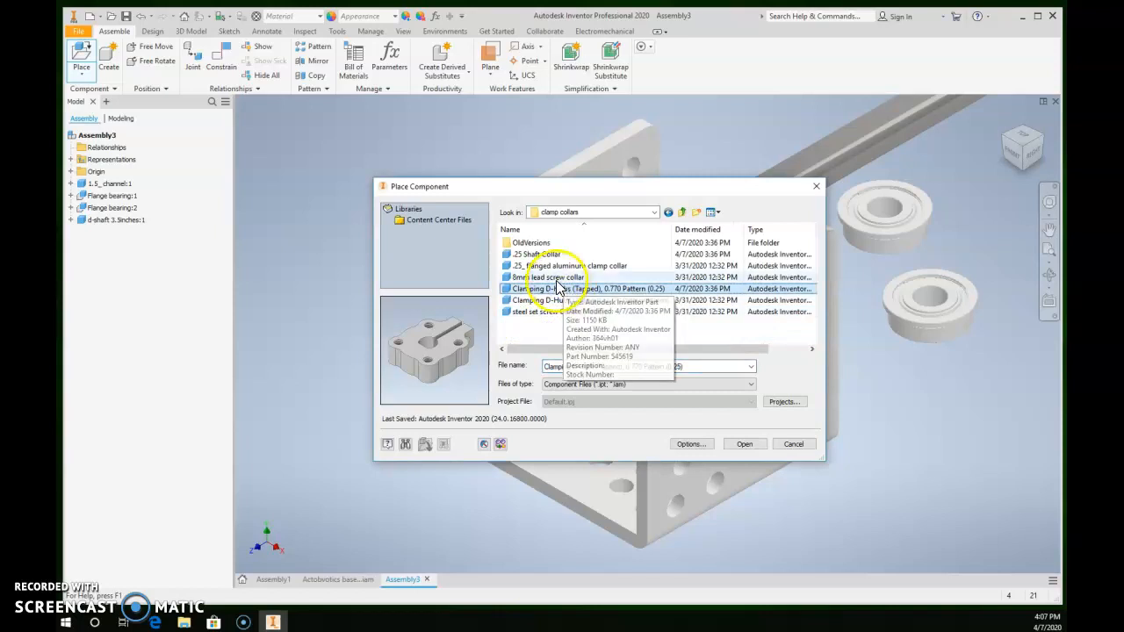
left_click(543, 253)
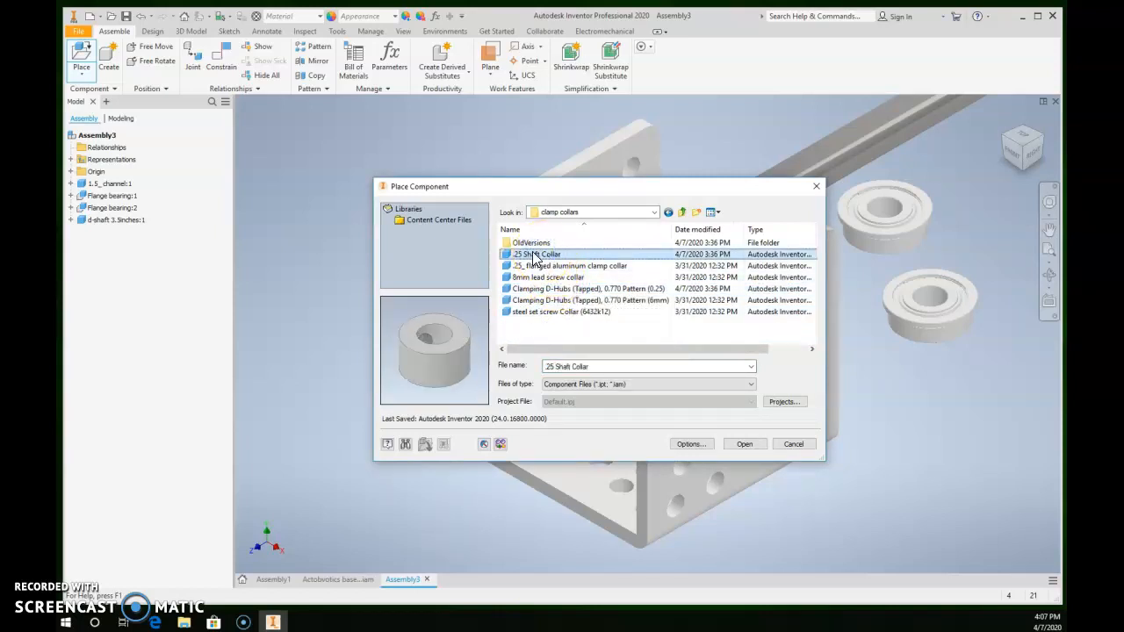
double_click(531, 253)
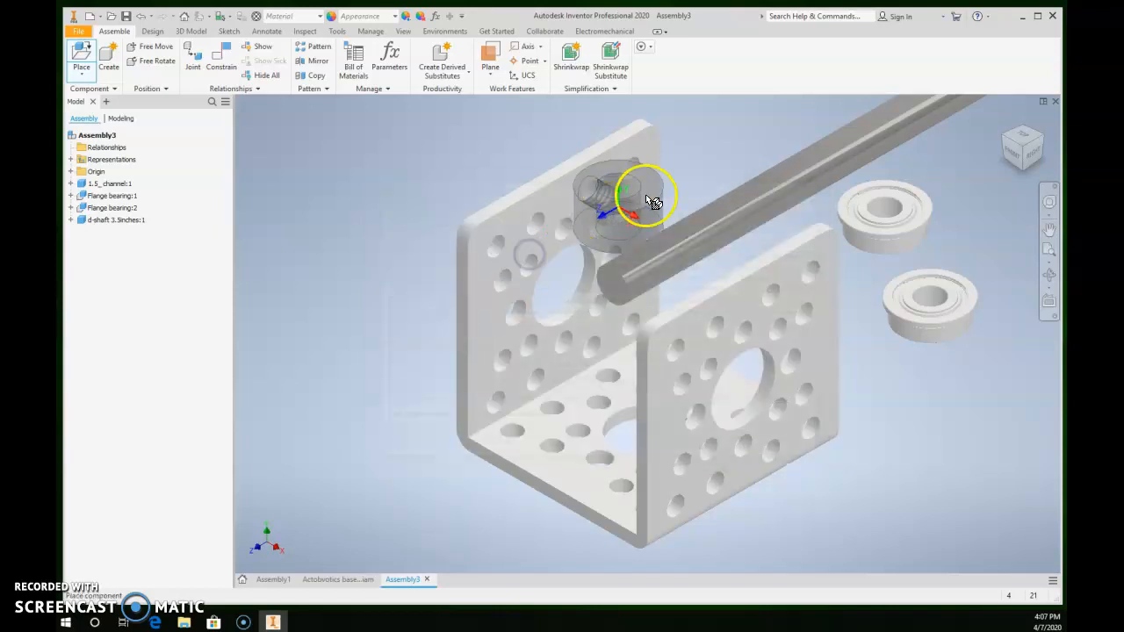
left_click(723, 136)
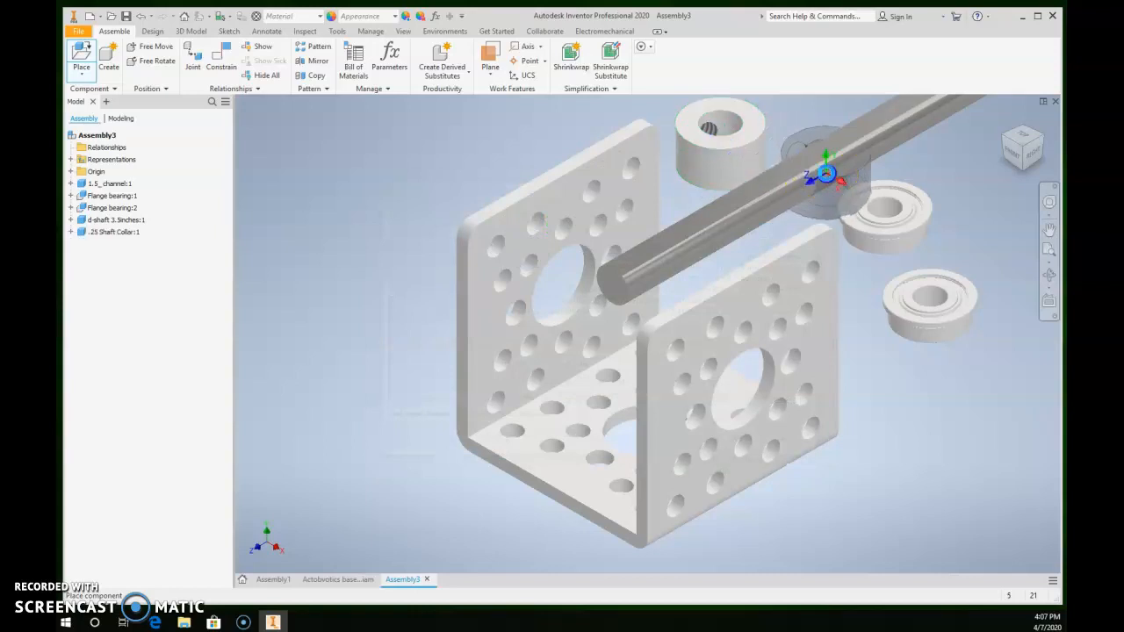
Place one Clamping D-Hubs (Tapped), 0.770 Pattern (0.25) beside the channel and end the placement
left_click(81, 55)
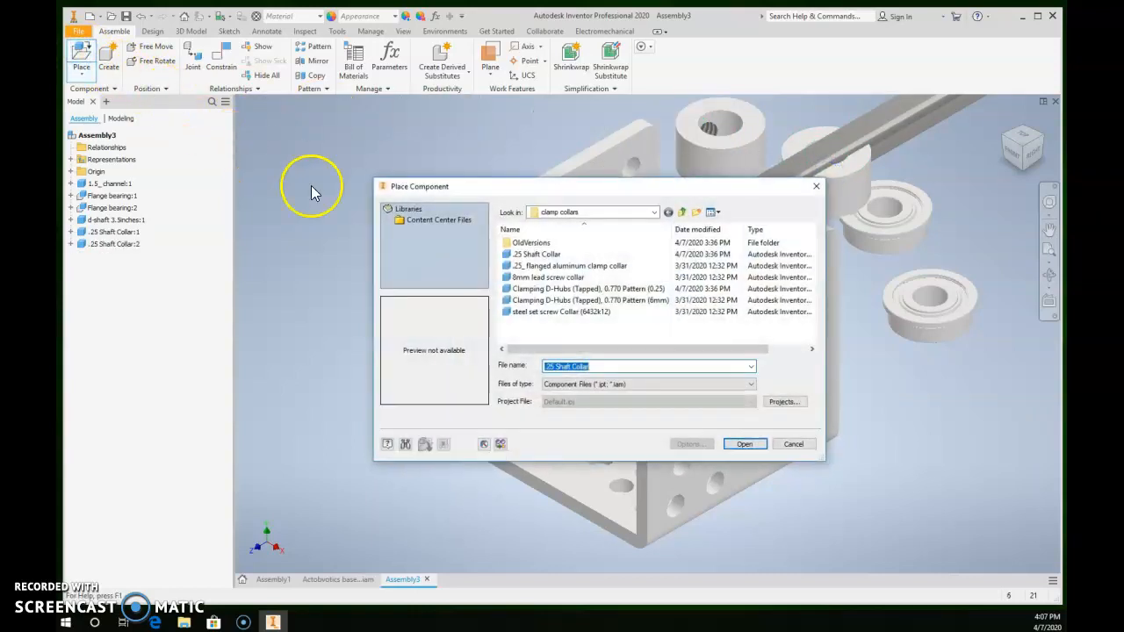
left_click(546, 299)
left_click(547, 289)
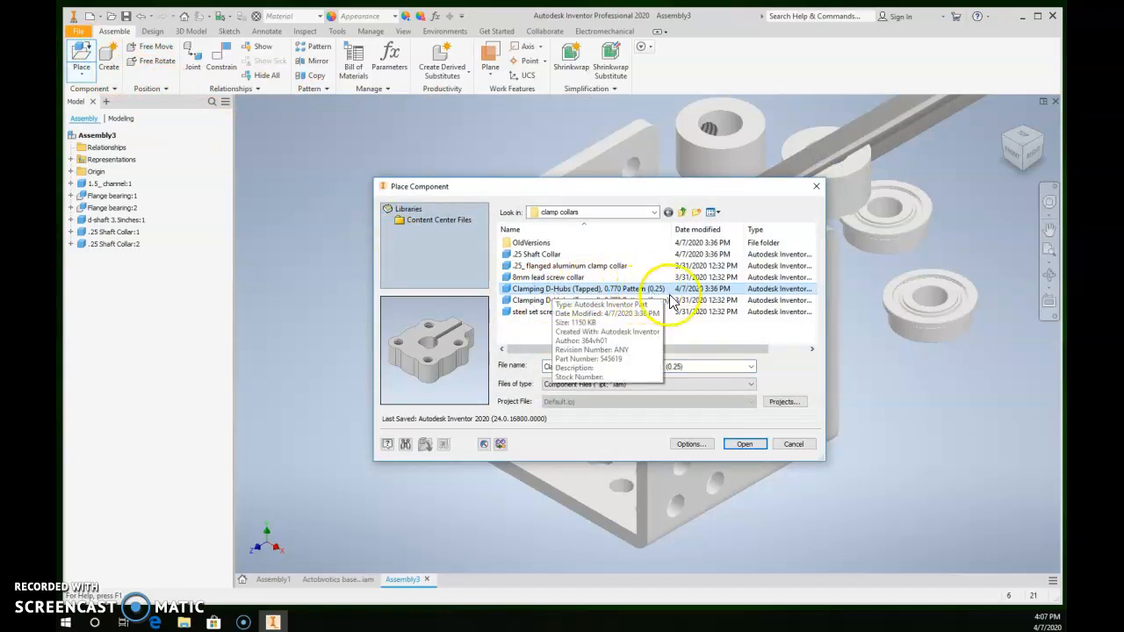
double_click(615, 291)
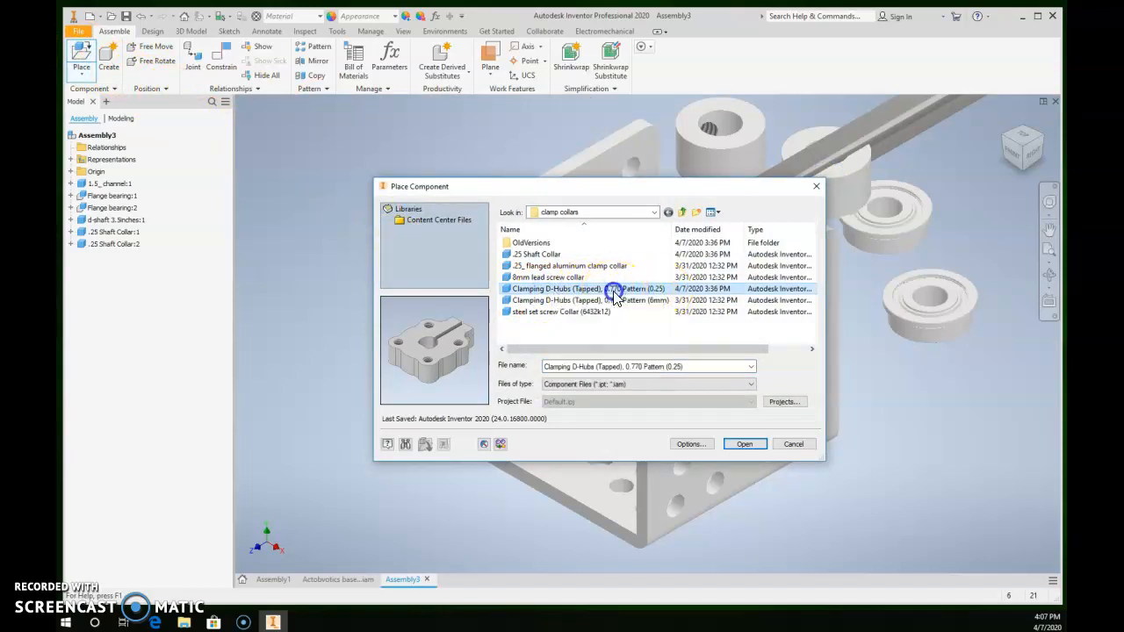
left_click(400, 174)
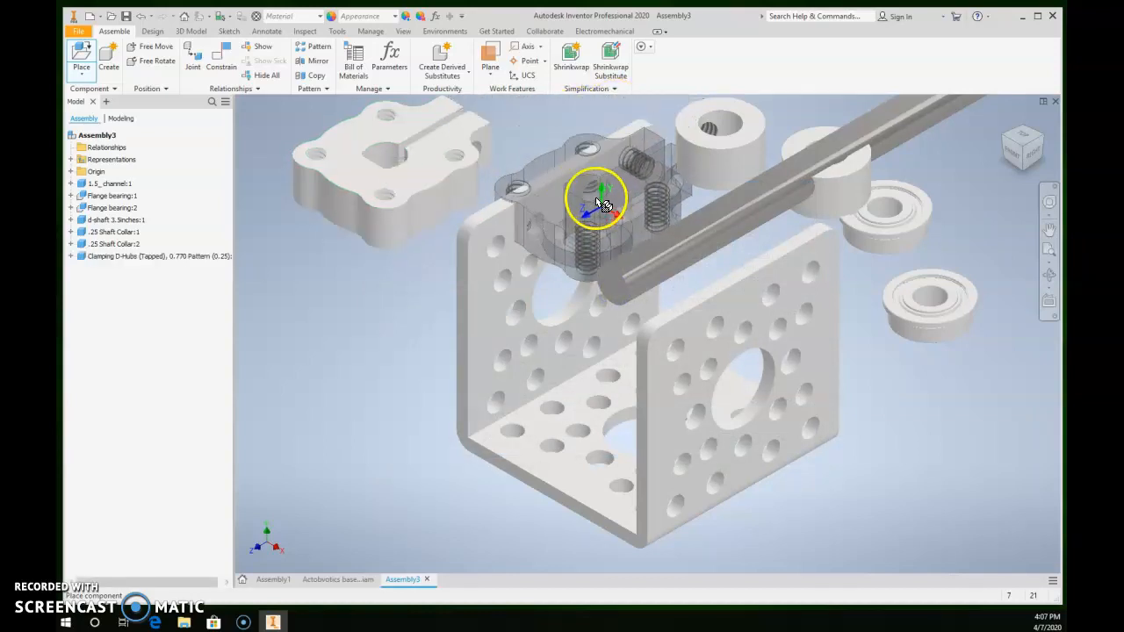
key("Escape")
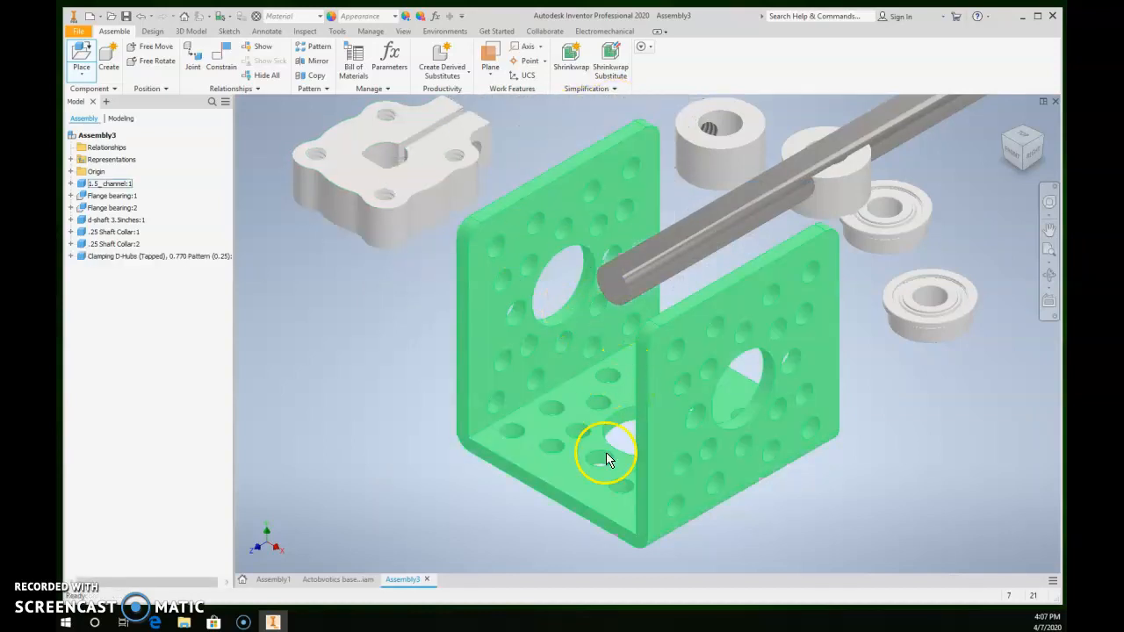
Ground the 1.5_ channel so that it is fixed in the assembly
left_click(686, 454)
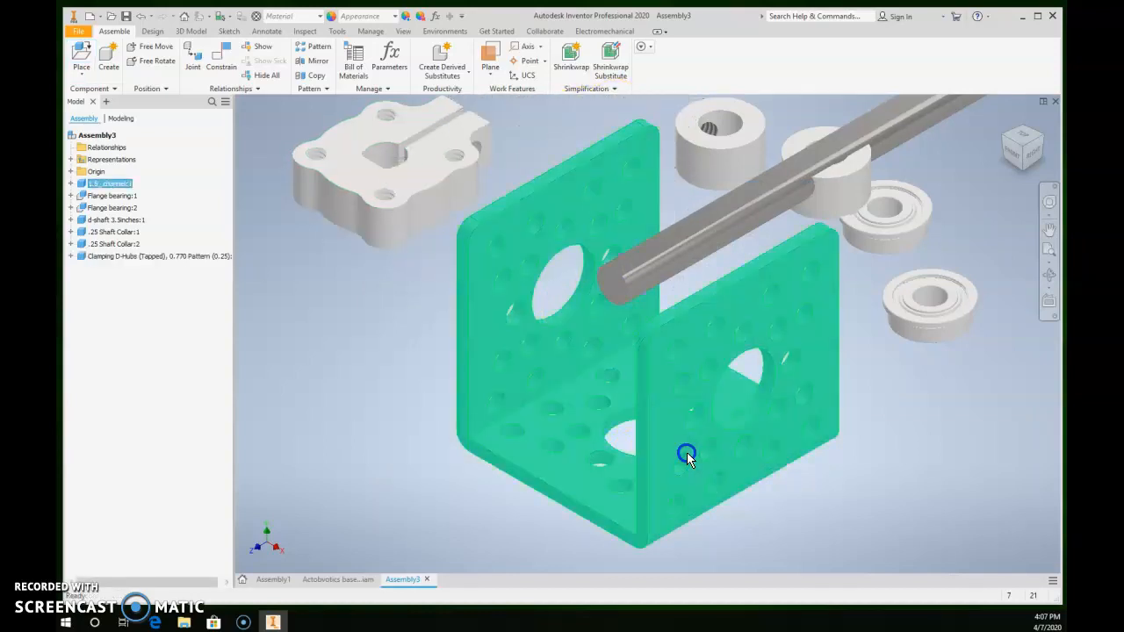
right_click(666, 406)
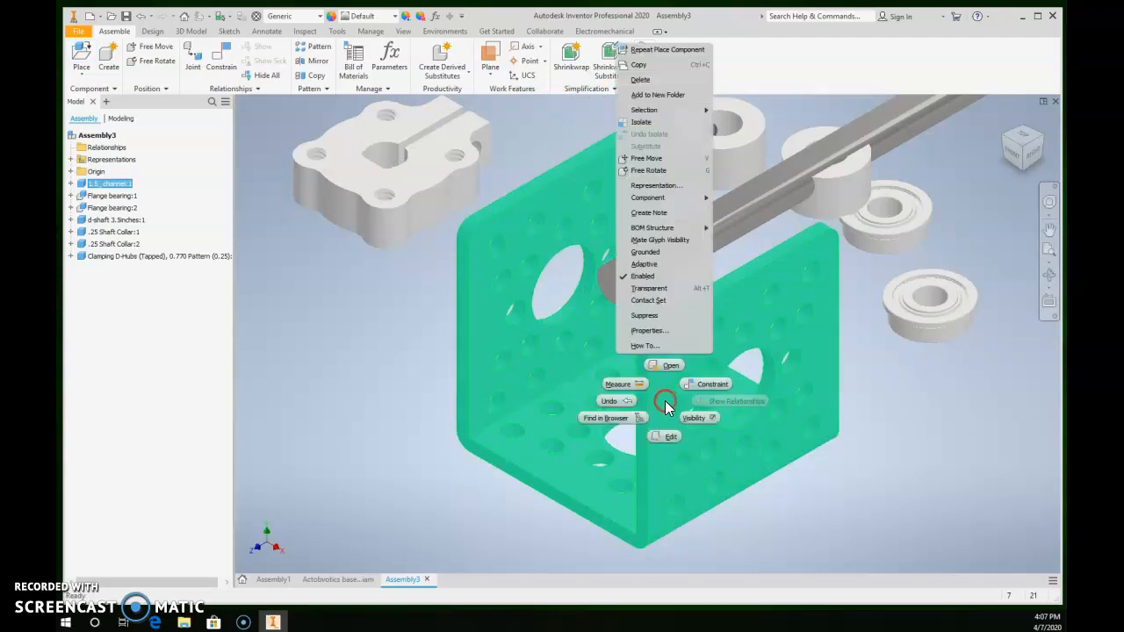
left_click(648, 254)
left_click(796, 495)
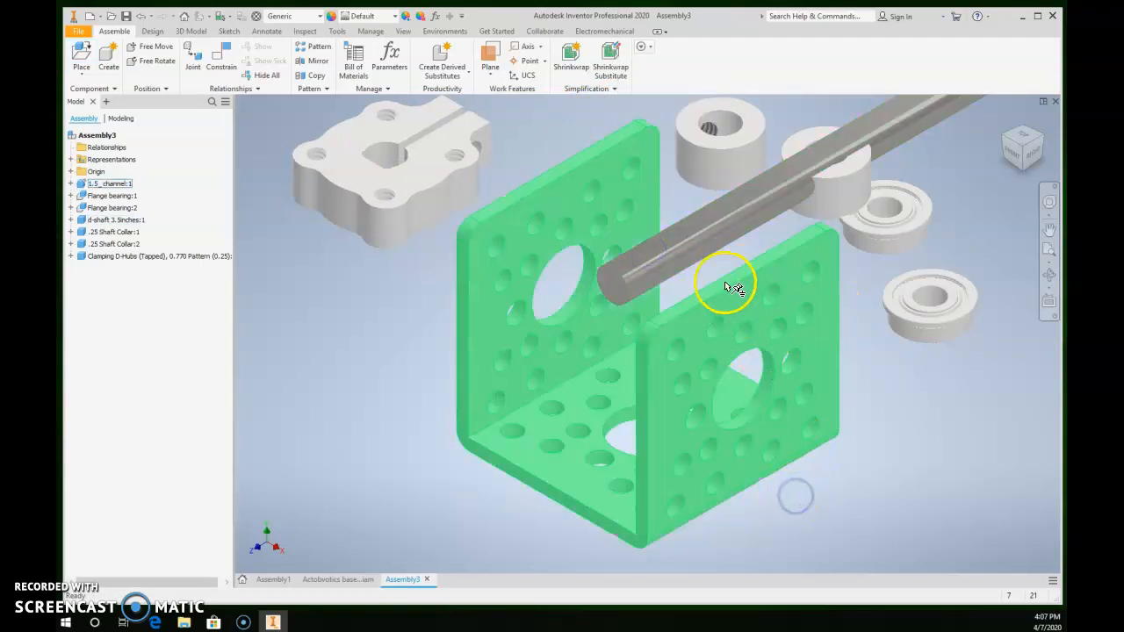
Move the D-shaft away from the channel and mate a flange bearing's axis with the large hole in the channel's near wall
left_click_drag(747, 226, 496, 117)
key("c")
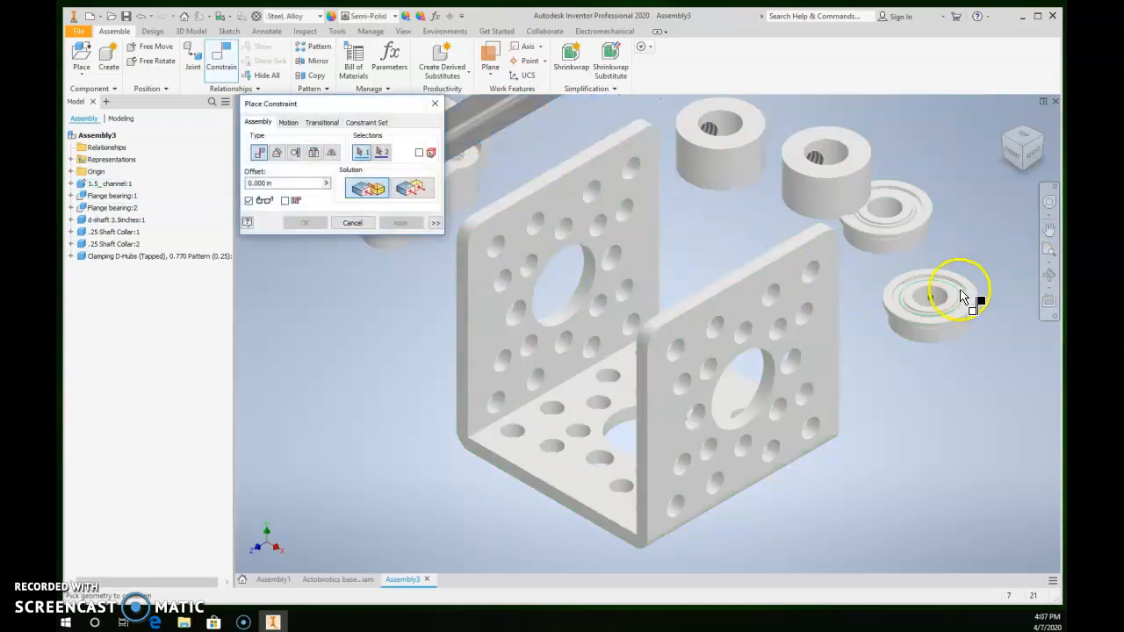
left_click(936, 306)
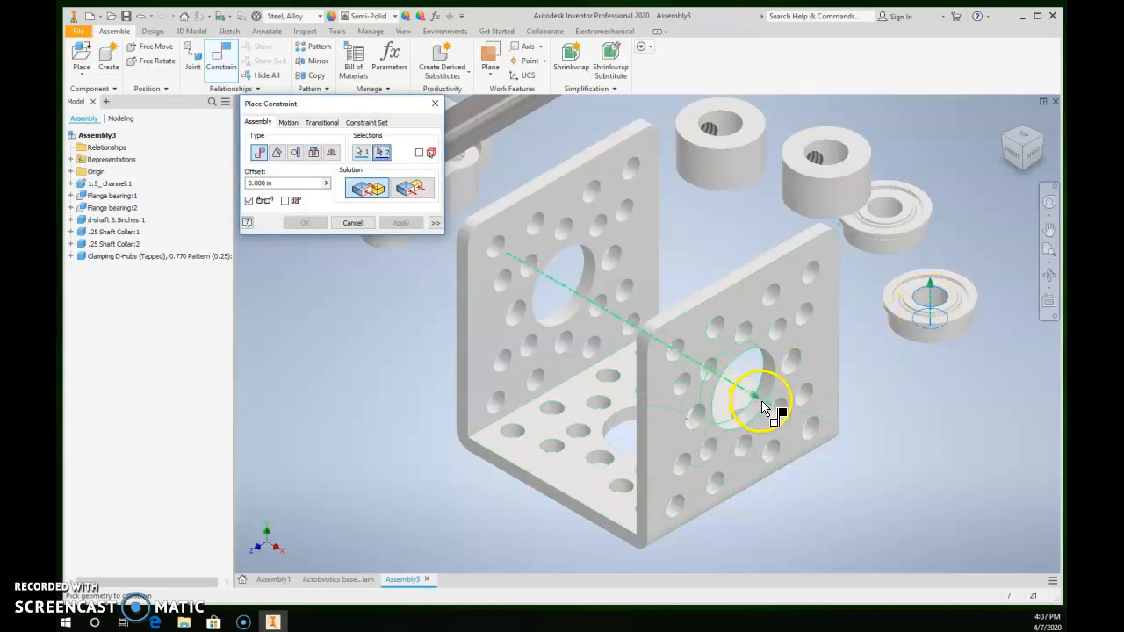
left_click(762, 408)
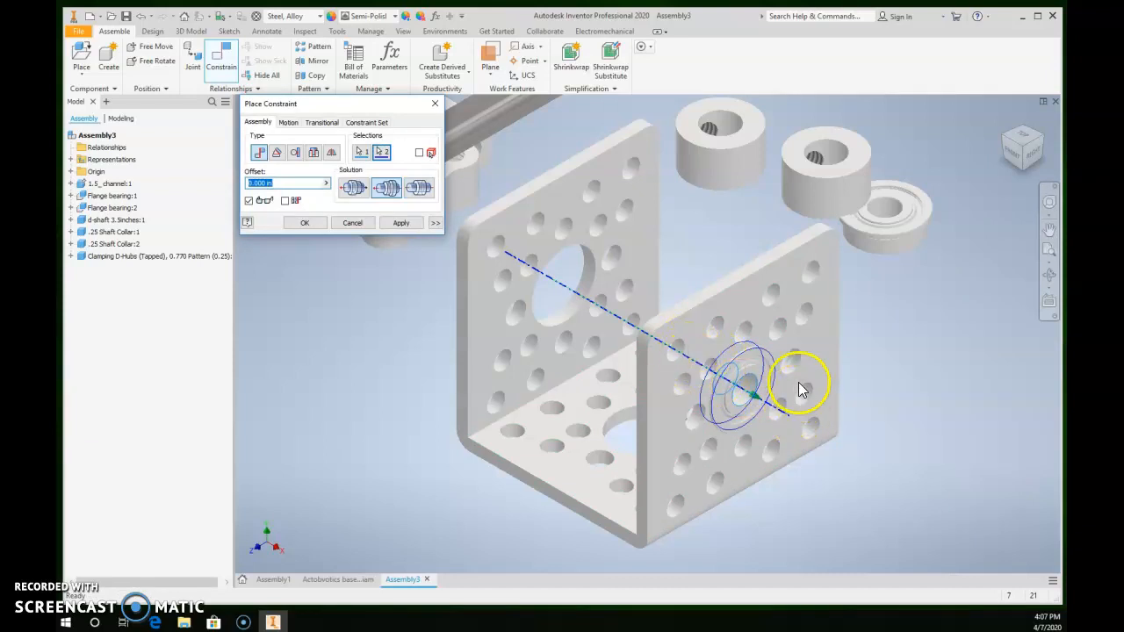
left_click(400, 224)
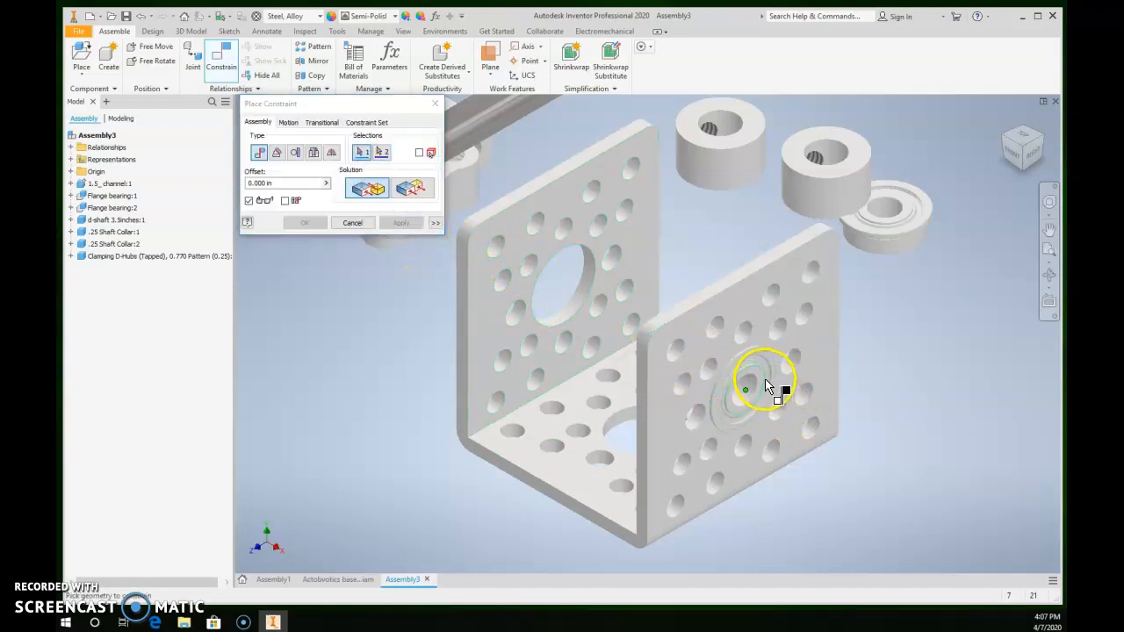
key("Escape")
Pull the bearing out along its axis and mate its flange's inner face flush against the outer face of the channel's near wall
left_click_drag(746, 370, 827, 408)
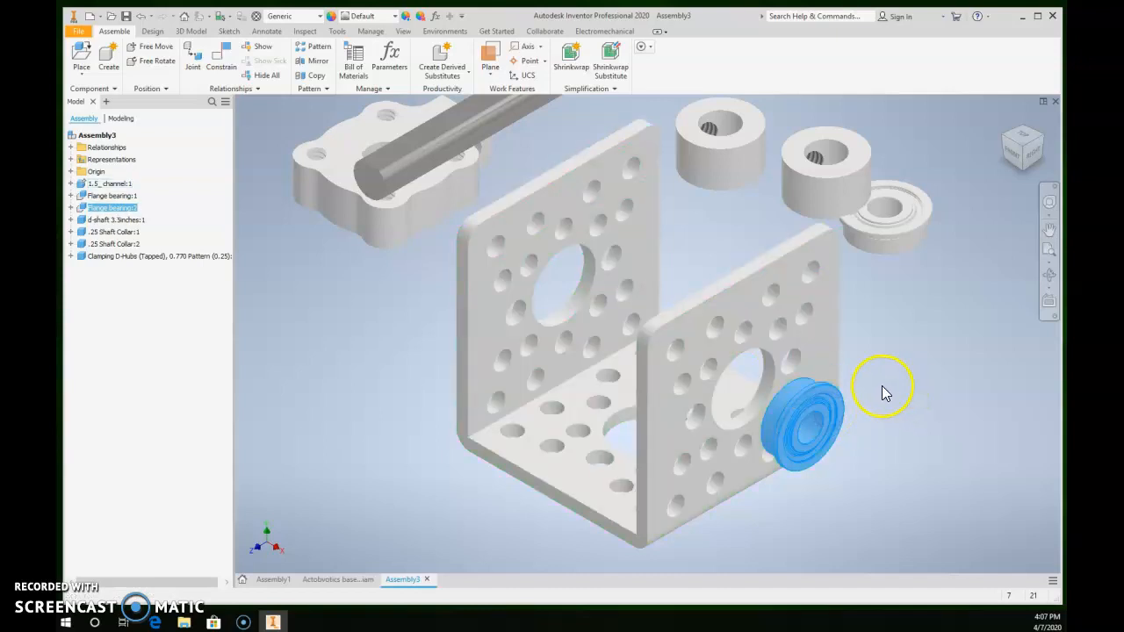
key("c")
middle_click_drag(898, 389, 926, 448, "shift")
scroll(860, 425, "down", 5)
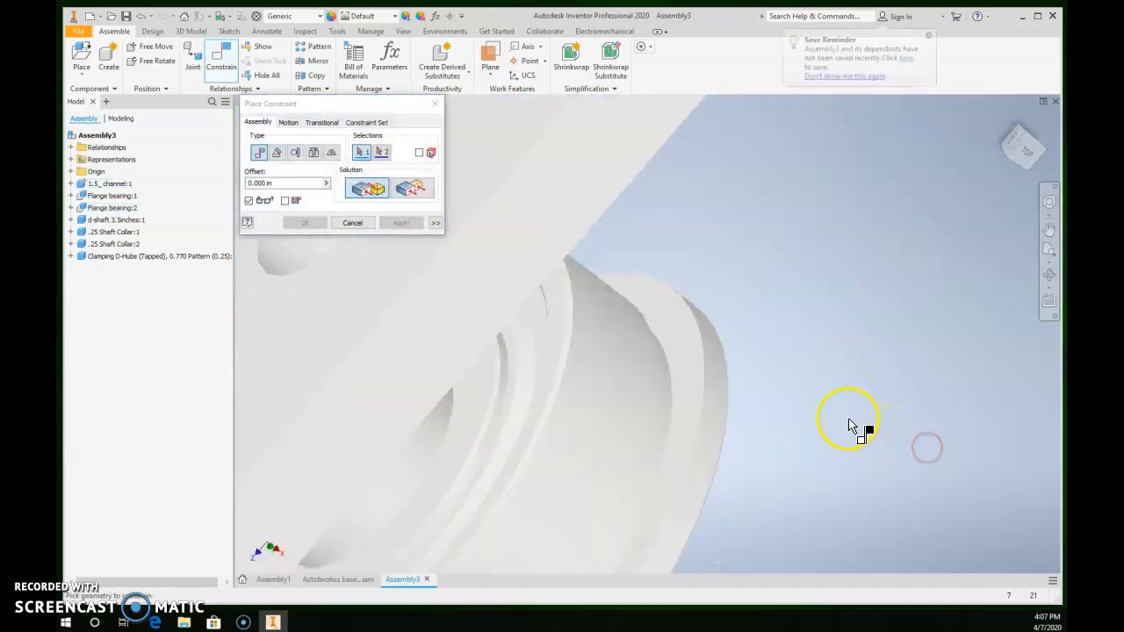
left_click(687, 372)
middle_click_drag(841, 397, 794, 354, "shift")
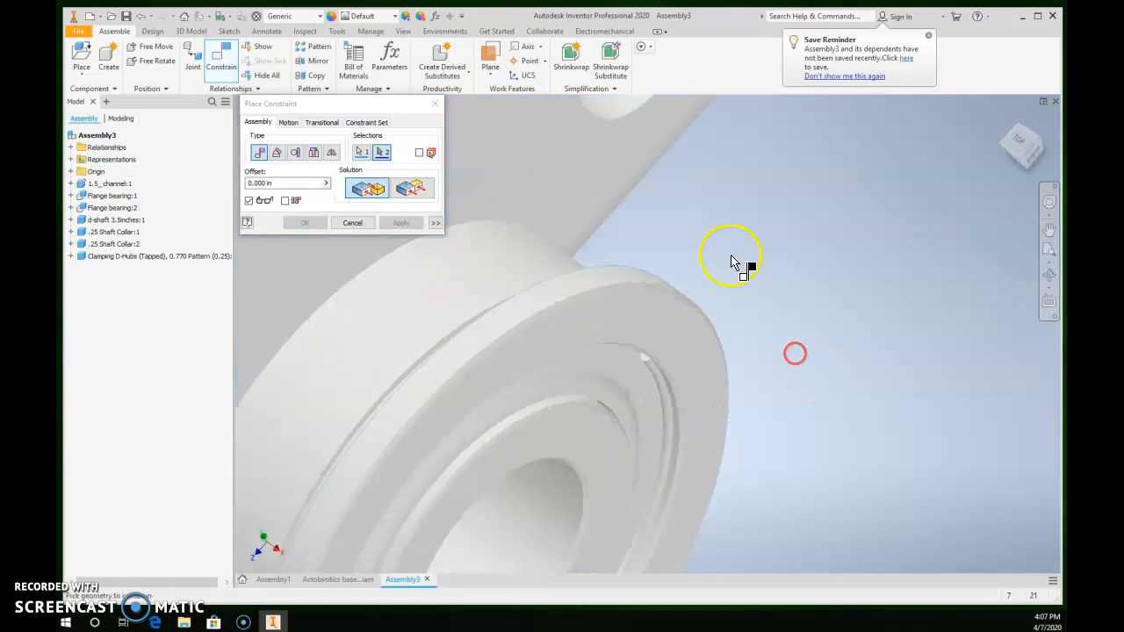
scroll(644, 251, "up", 8)
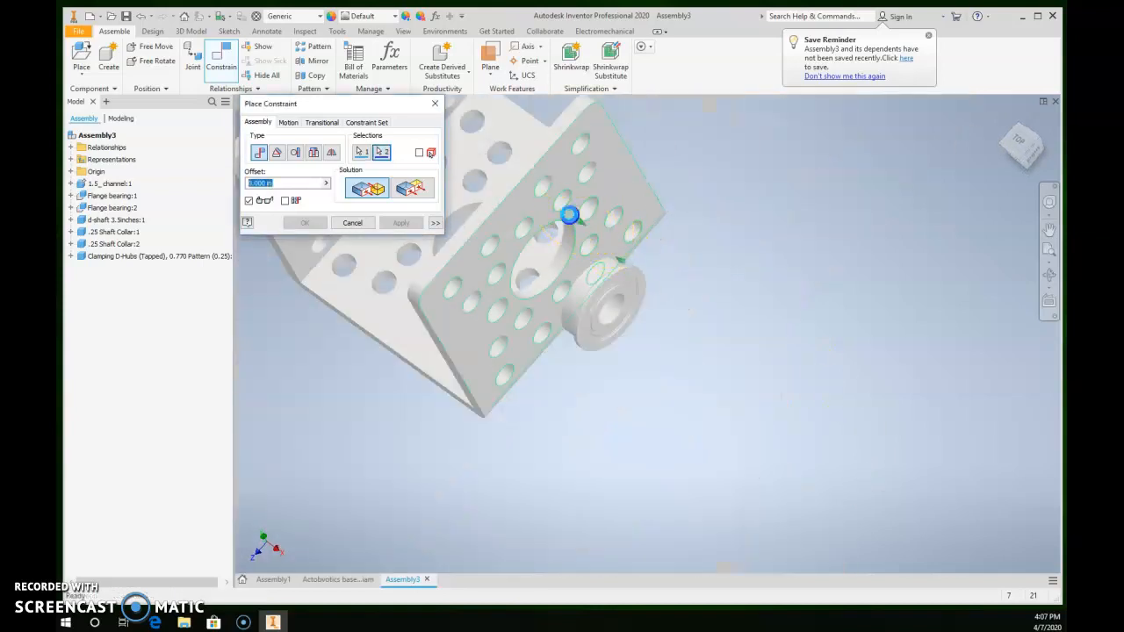
left_click(569, 214)
left_click(401, 223)
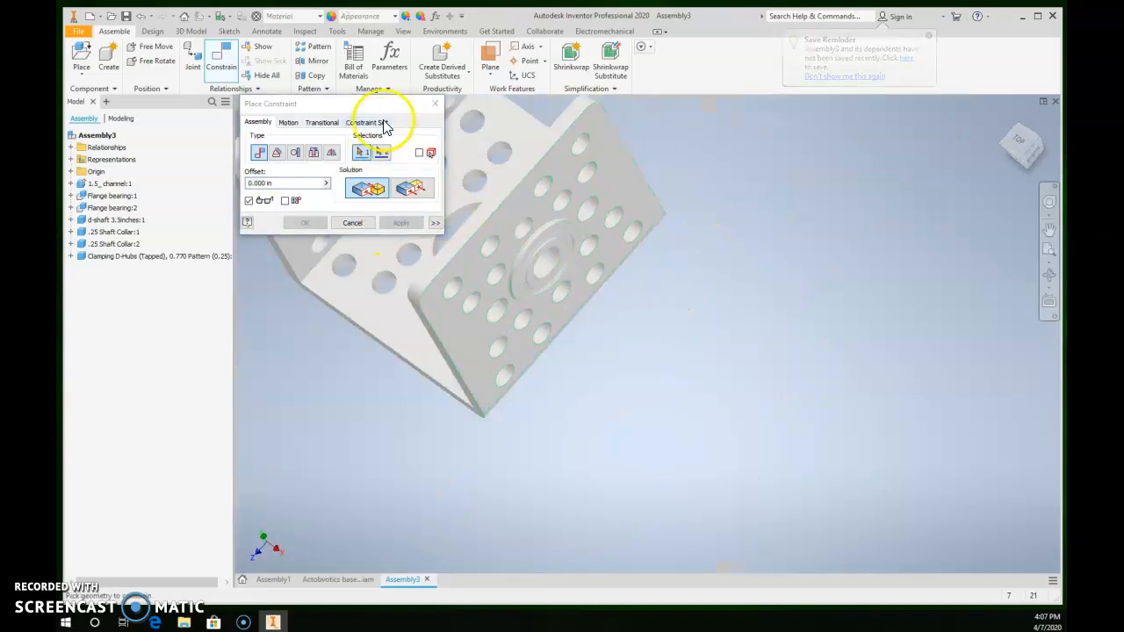
left_click(434, 105)
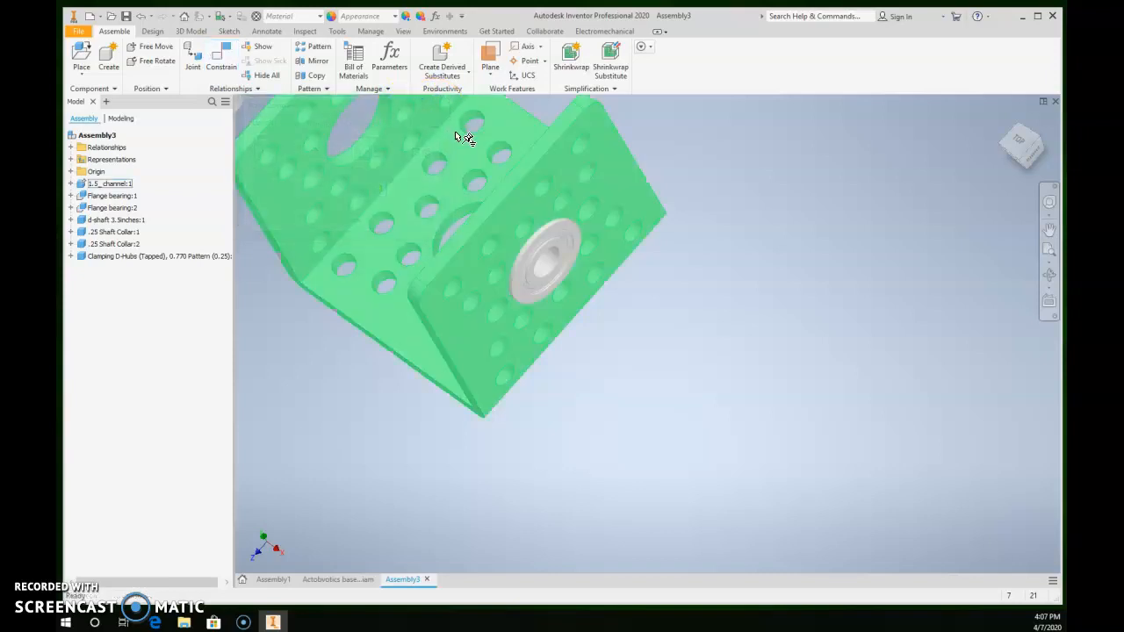
left_click_drag(463, 138, 487, 248)
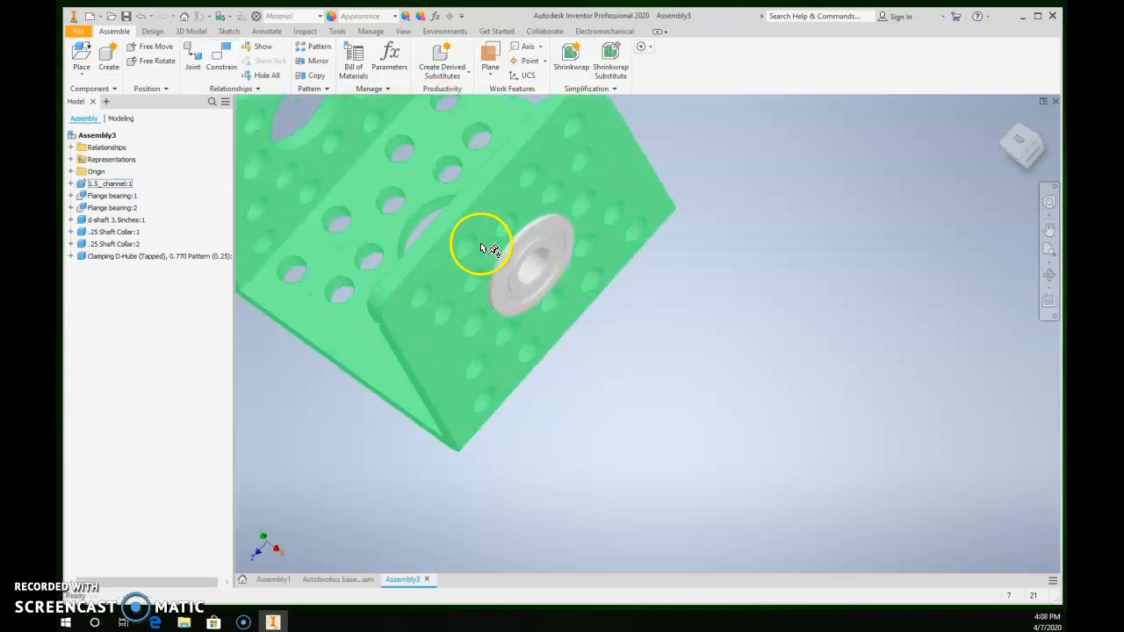
key("F6")
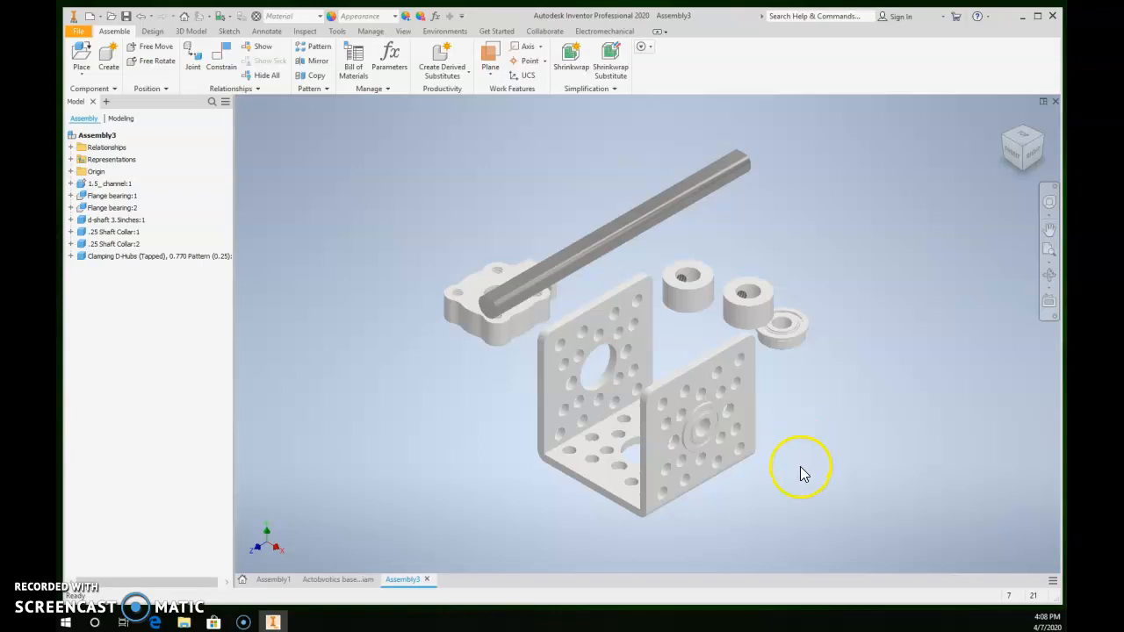
left_click(751, 499)
left_click(493, 518)
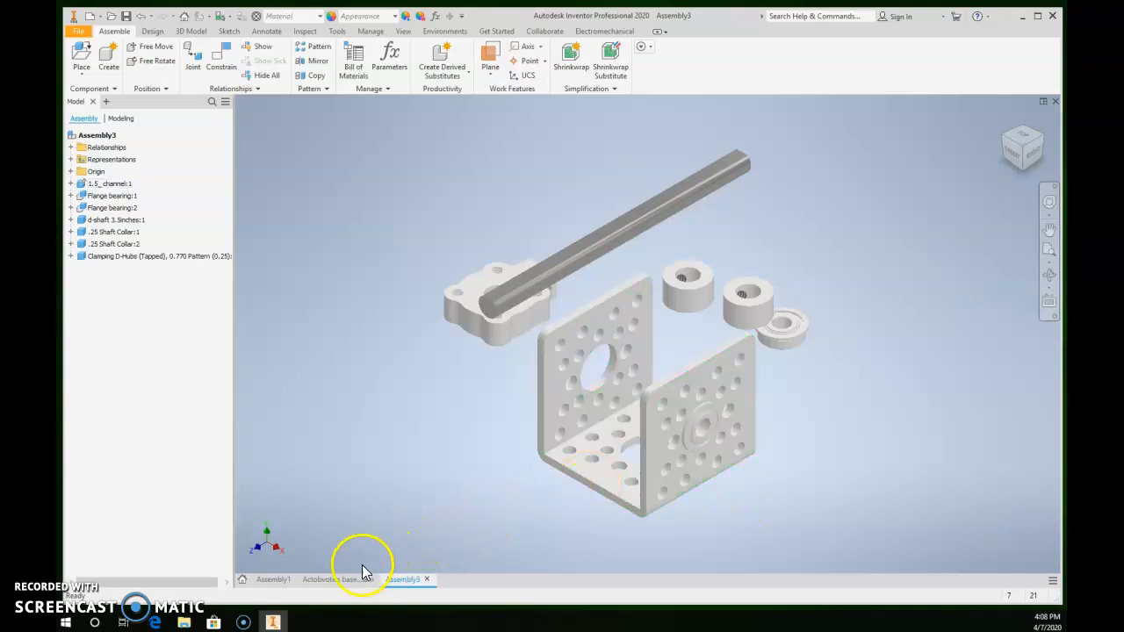
Switch to the Actobvotics base robot assembly and examine how its wheels and motors are mounted on the channel frame
left_click(339, 583)
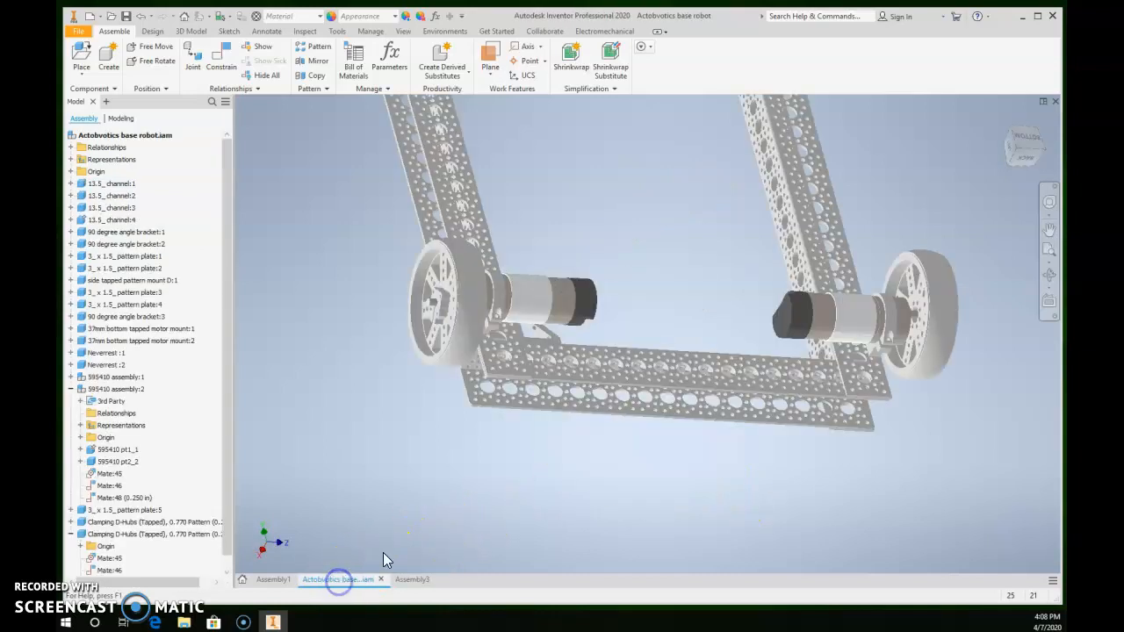
middle_click_drag(576, 359, 997, 272, "shift")
middle_click_drag(883, 251, 861, 289, "shift")
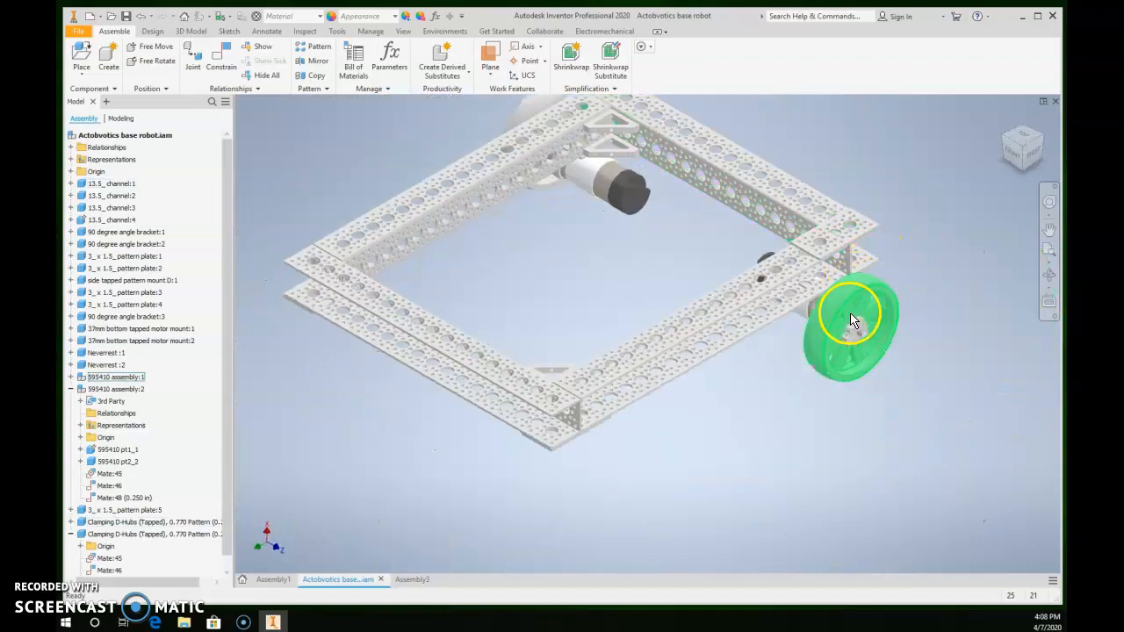
middle_click_drag(878, 294, 705, 360, "shift")
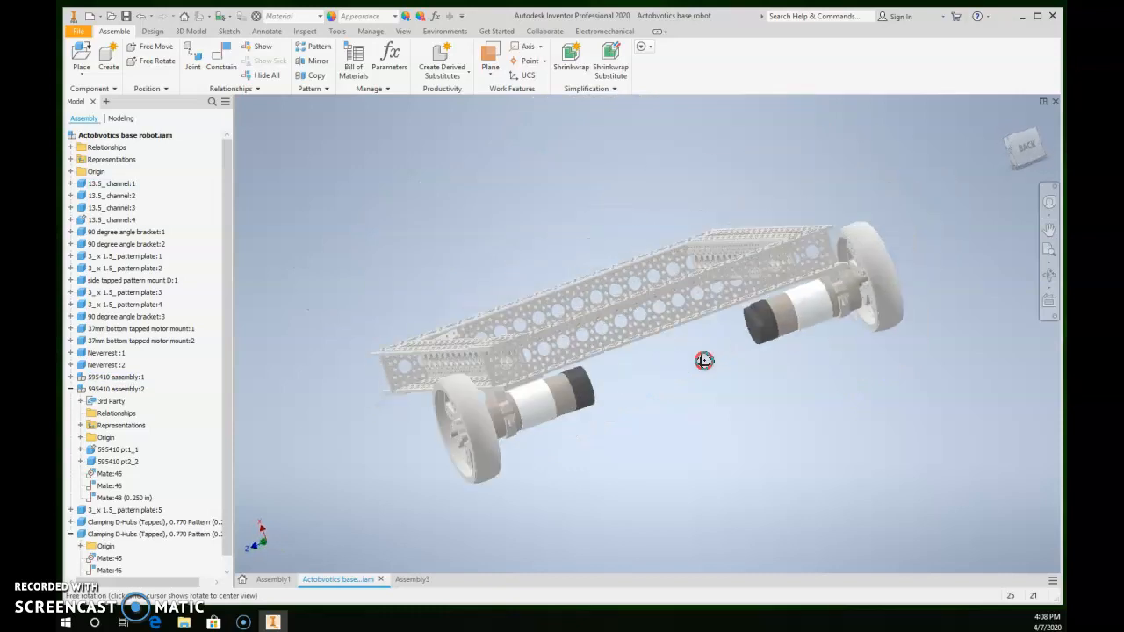
middle_click_drag(590, 368, 648, 303)
scroll(587, 318, "up", 5)
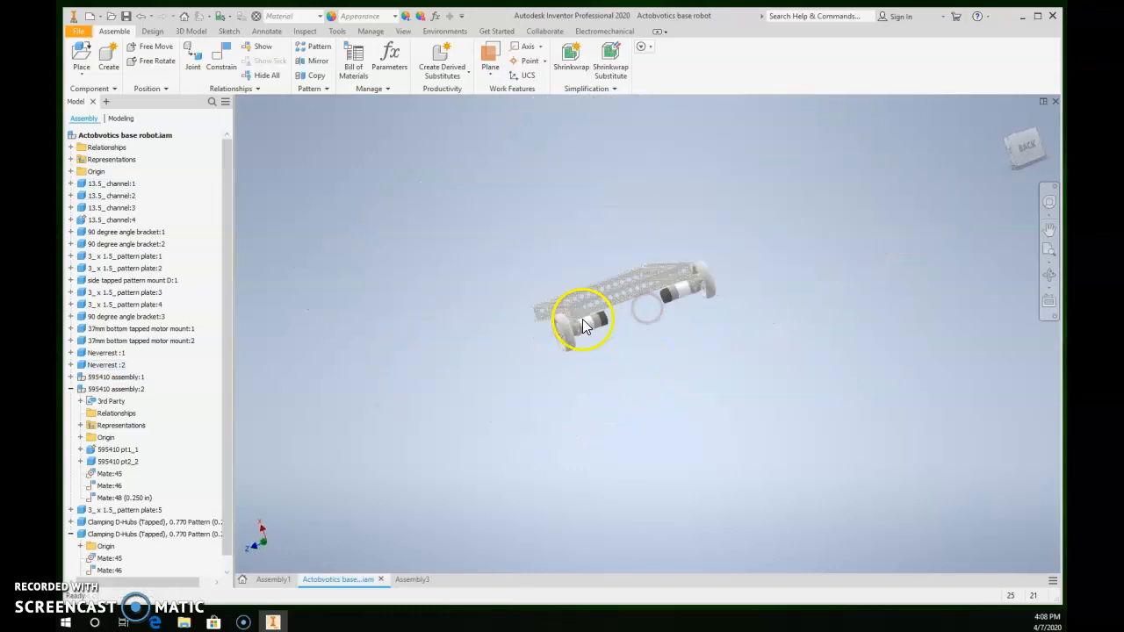